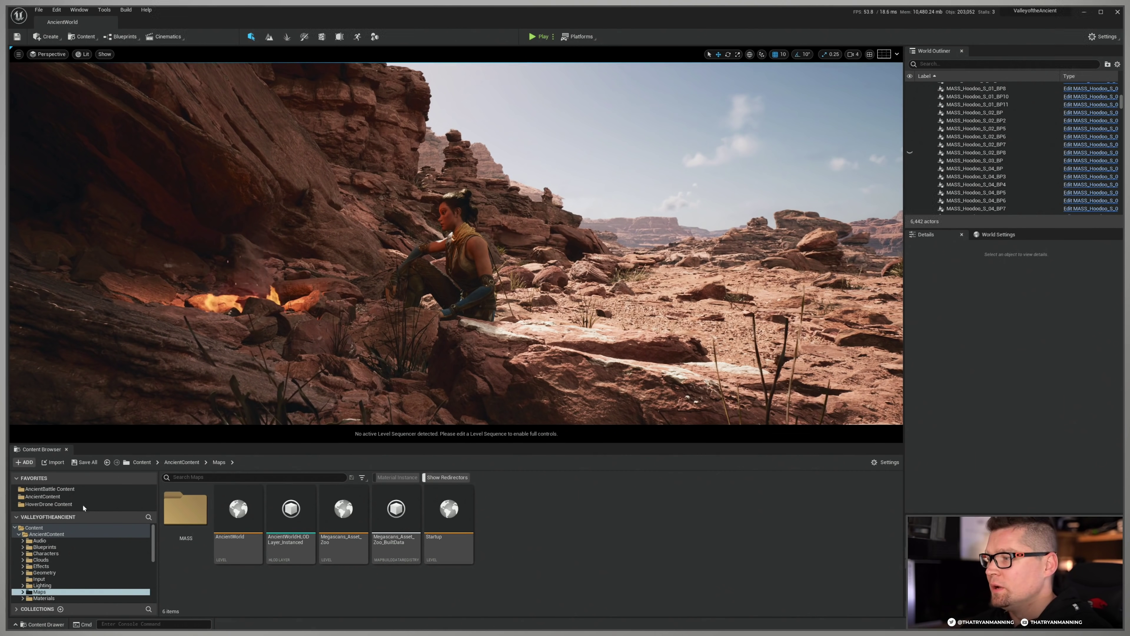
{"action": "left_click", "coordinate": [87, 11]}
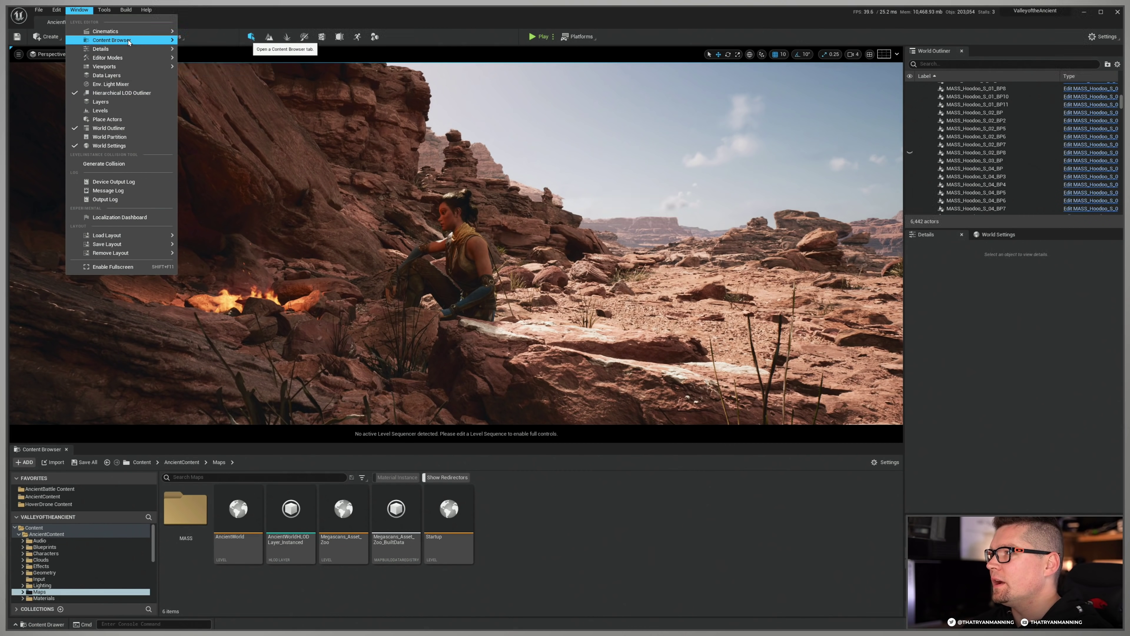
{"action": "mouse_move", "coordinate": [147, 40]}
{"action": "left_click", "coordinate": [236, 62]}
{"action": "left_click", "coordinate": [85, 9]}
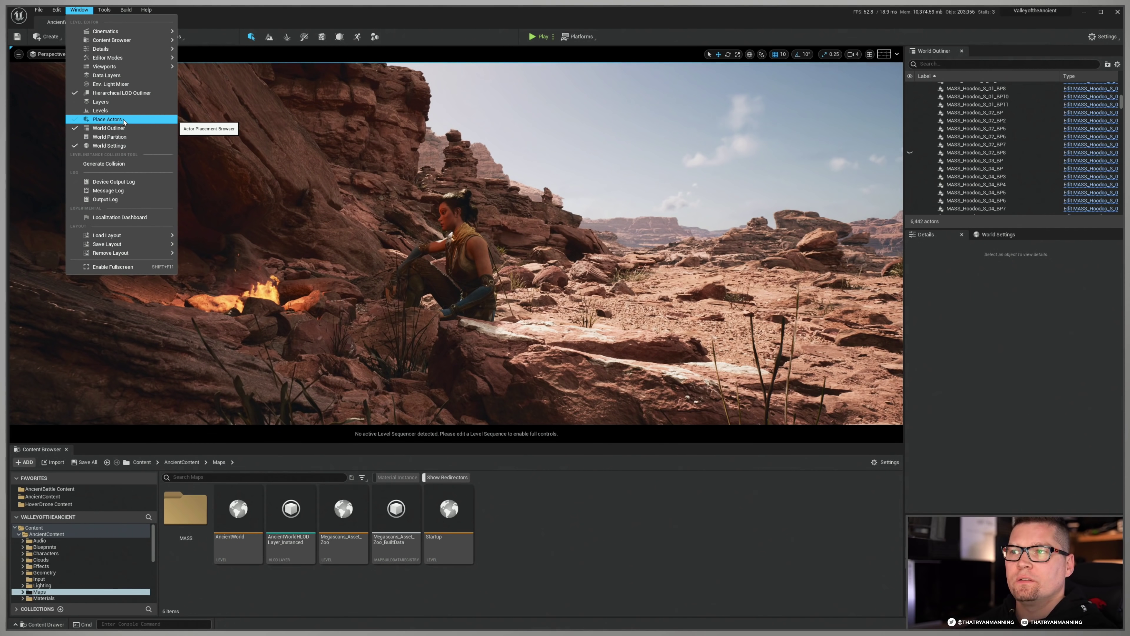
{"action": "left_click", "coordinate": [403, 12]}
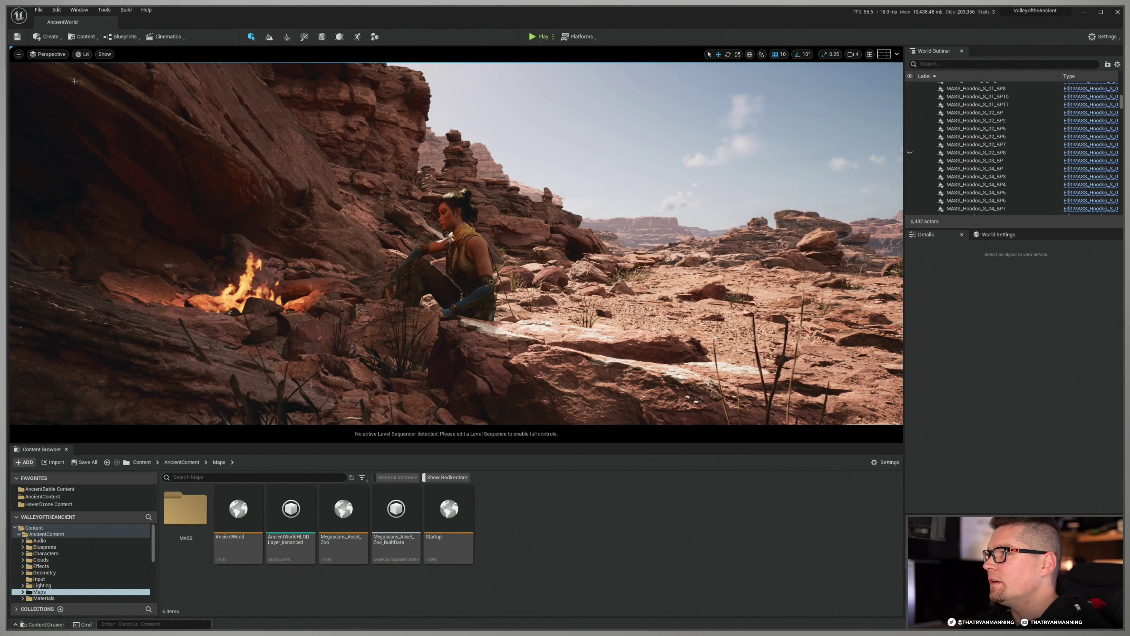
Show the Place Actors panel beside the viewport.
{"action": "left_click", "coordinate": [51, 38]}
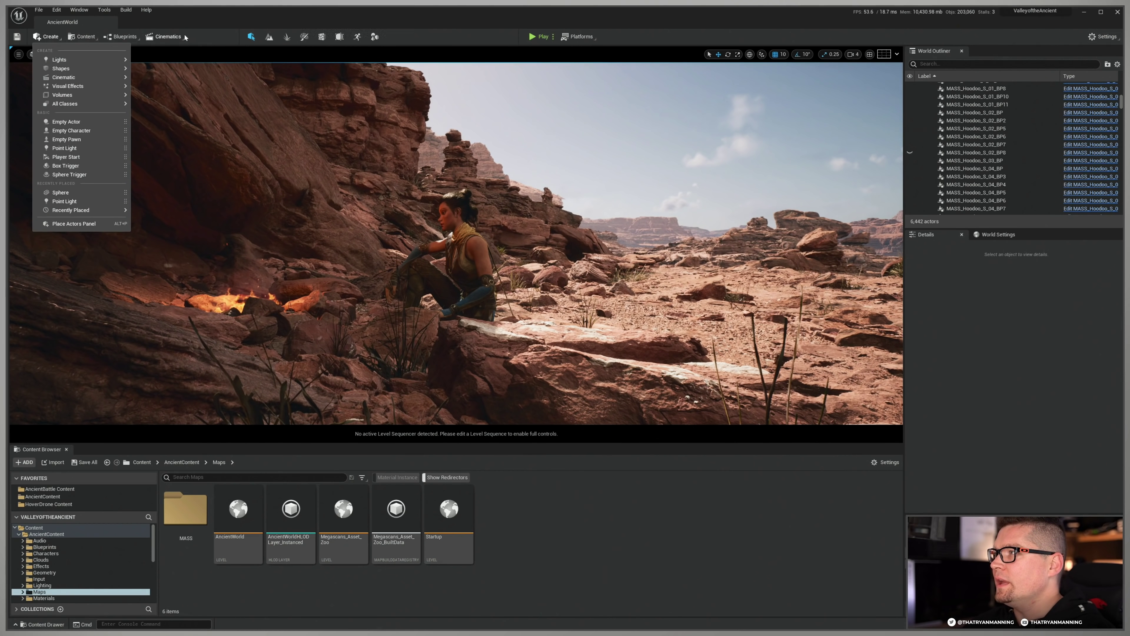
{"action": "left_click", "coordinate": [67, 223]}
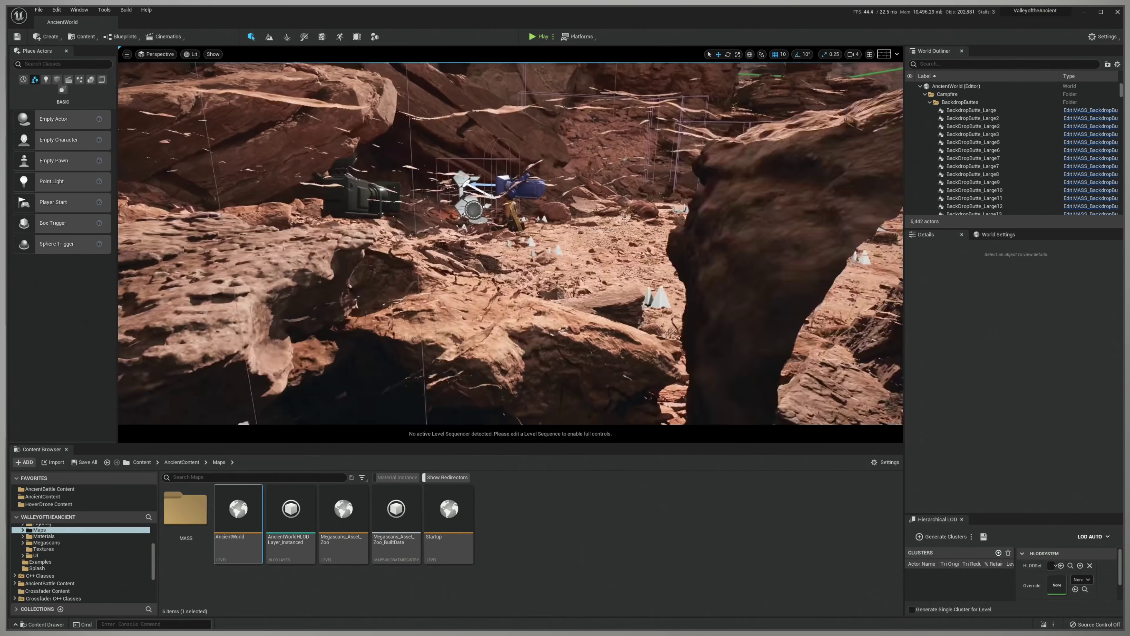
{"action": "key", "text": "w"}
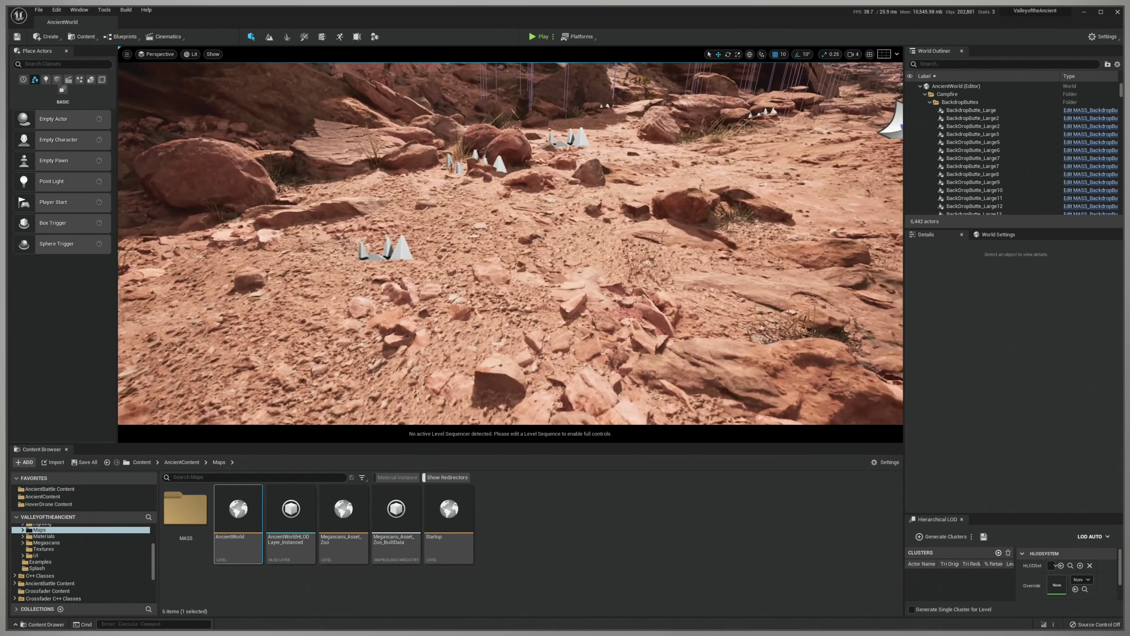
{"action": "right_click_drag", "start_coordinate": [565, 250], "coordinate": [805, 236]}
{"action": "left_click", "coordinate": [590, 218]}
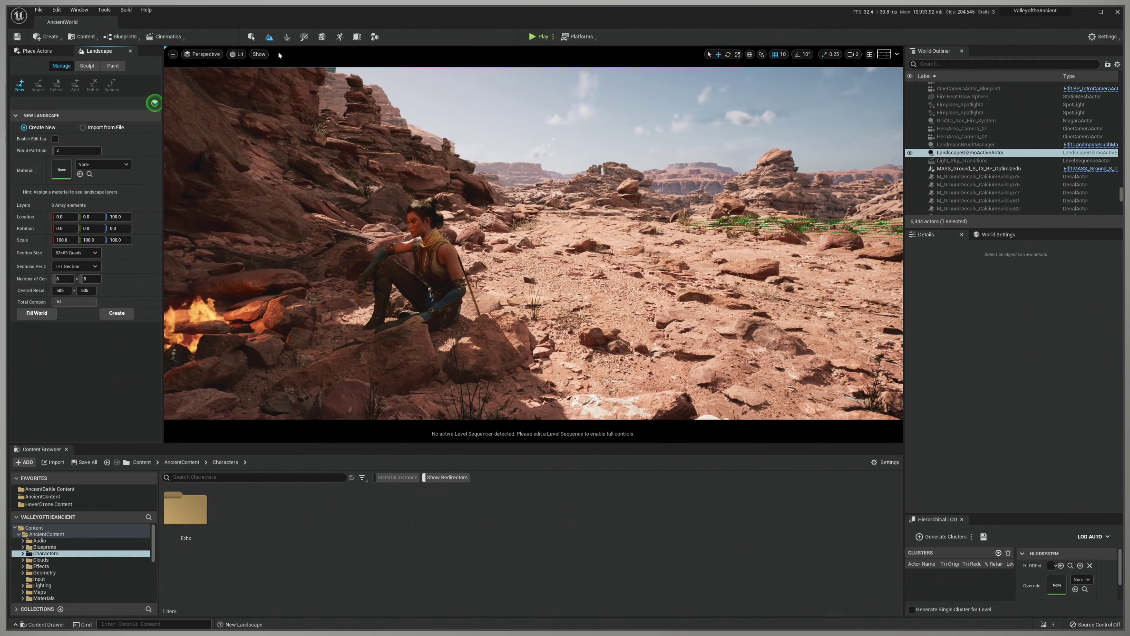
Return from Landscape to Select editing mode and activate the Foliage mode.
{"action": "left_click", "coordinate": [251, 37]}
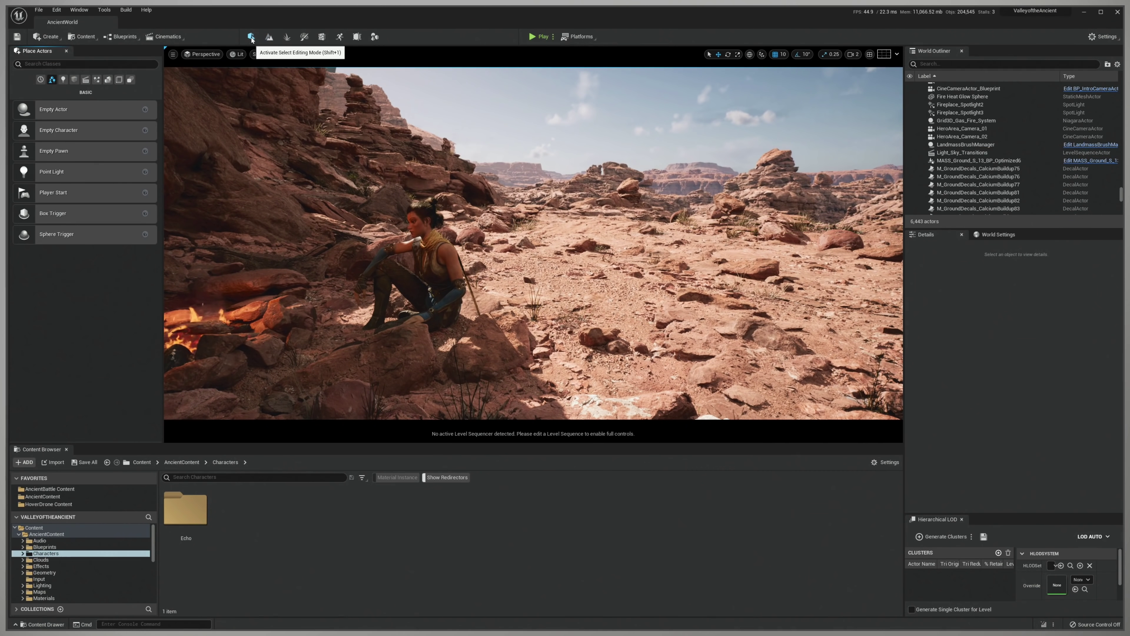
{"action": "left_click", "coordinate": [286, 38]}
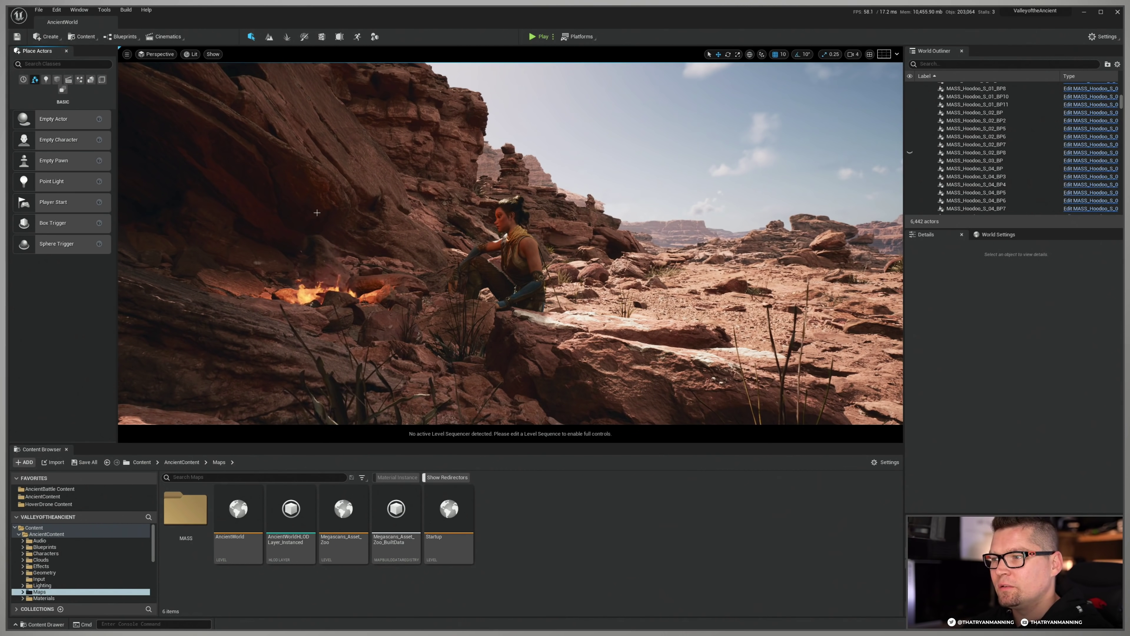
Select the rock pile just behind the seated character and review its properties.
{"action": "left_click", "coordinate": [600, 271]}
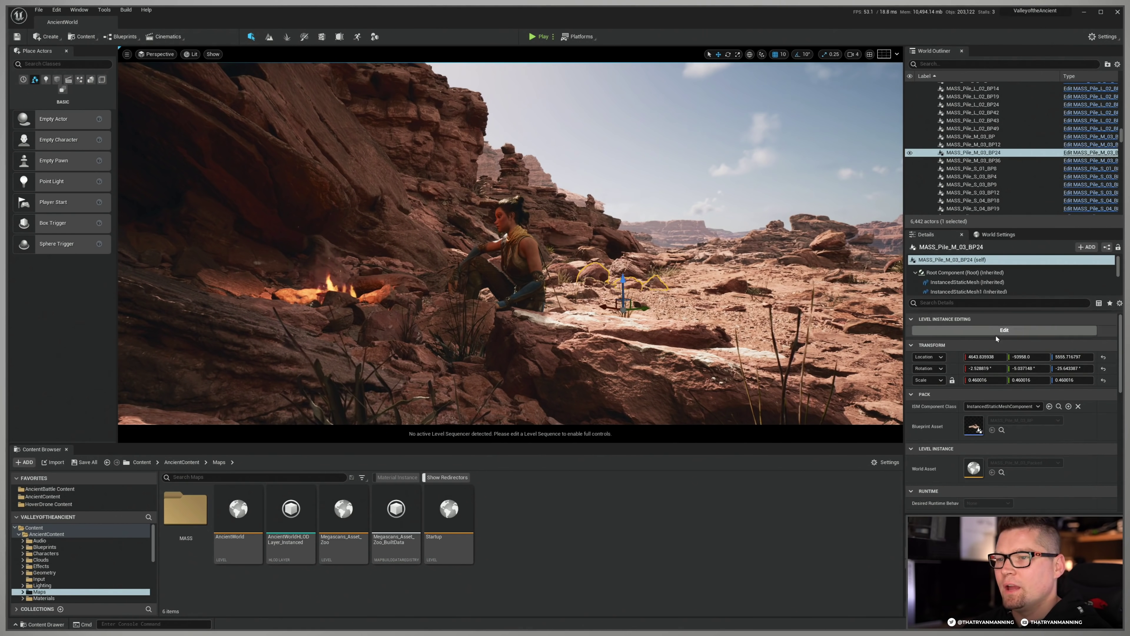
{"action": "scroll", "coordinate": [1014, 432], "scroll_direction": "down", "scroll_amount": 10}
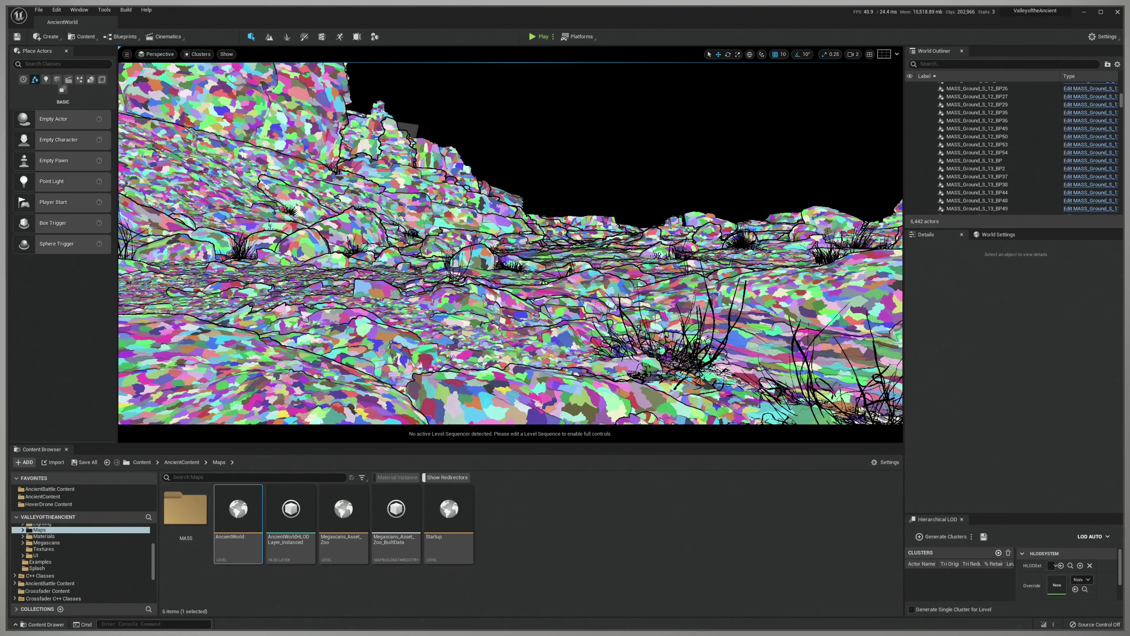
Switch the viewport's Nanite visualization to Mask and reopen the list of view modes.
{"action": "key", "text": "w"}
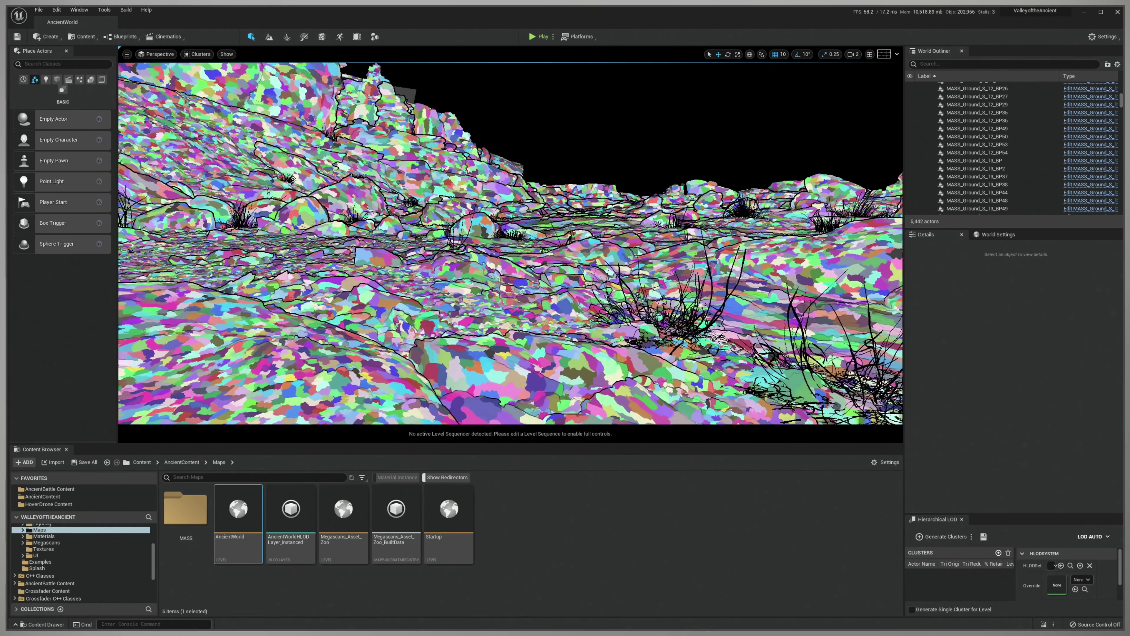
{"action": "key", "text": "s"}
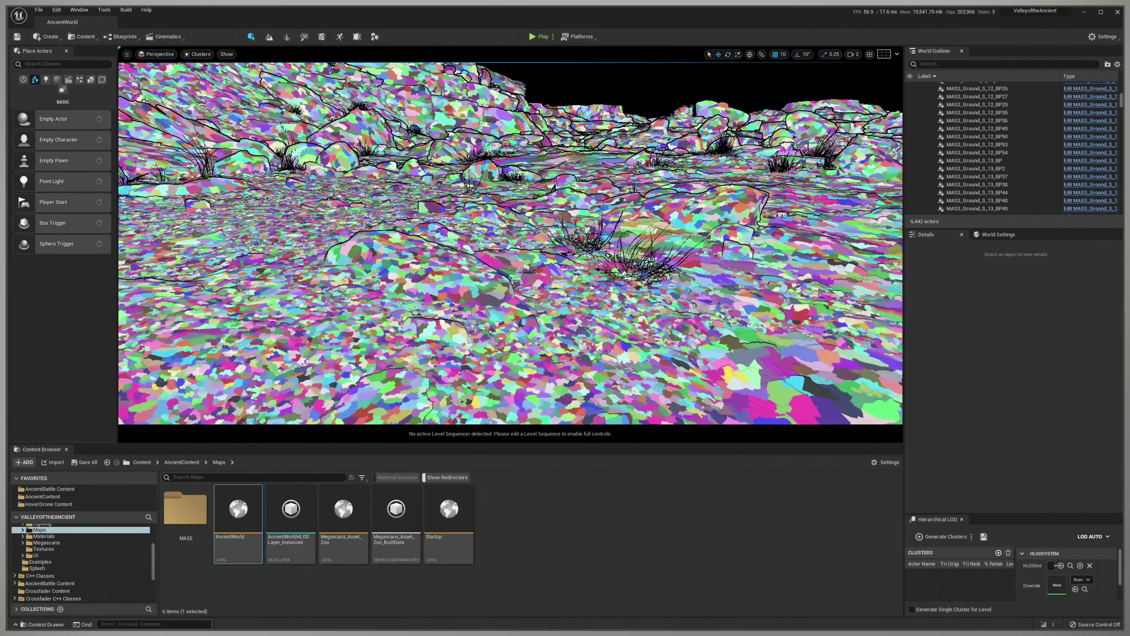
{"action": "key", "text": "w"}
{"action": "key", "text": "w"}
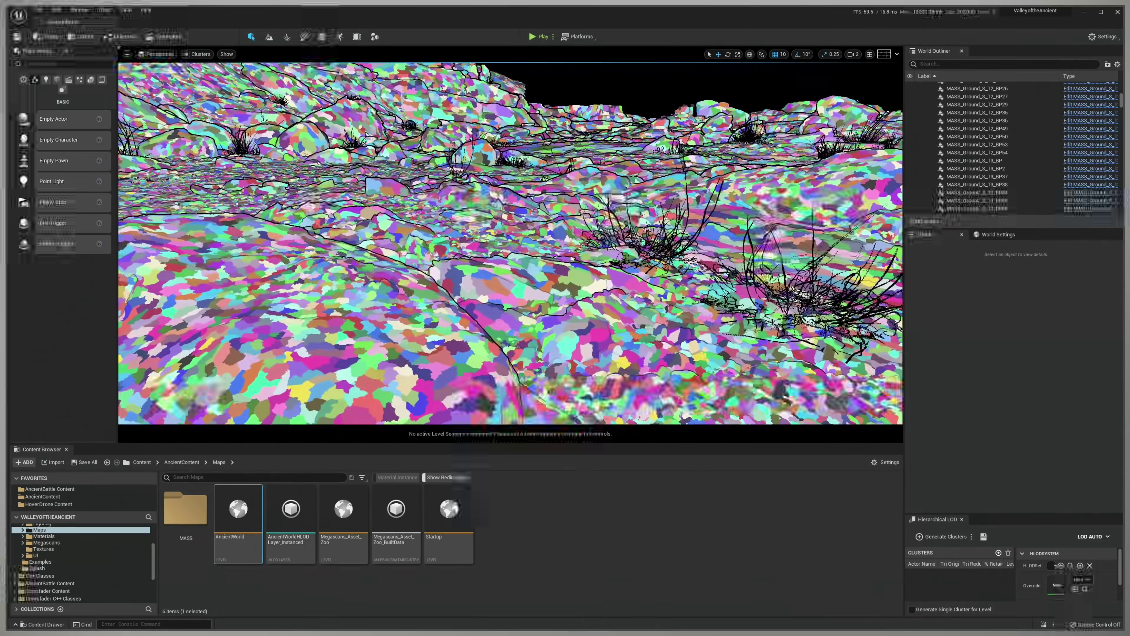
{"action": "left_click", "coordinate": [197, 54]}
{"action": "mouse_move", "coordinate": [222, 173]}
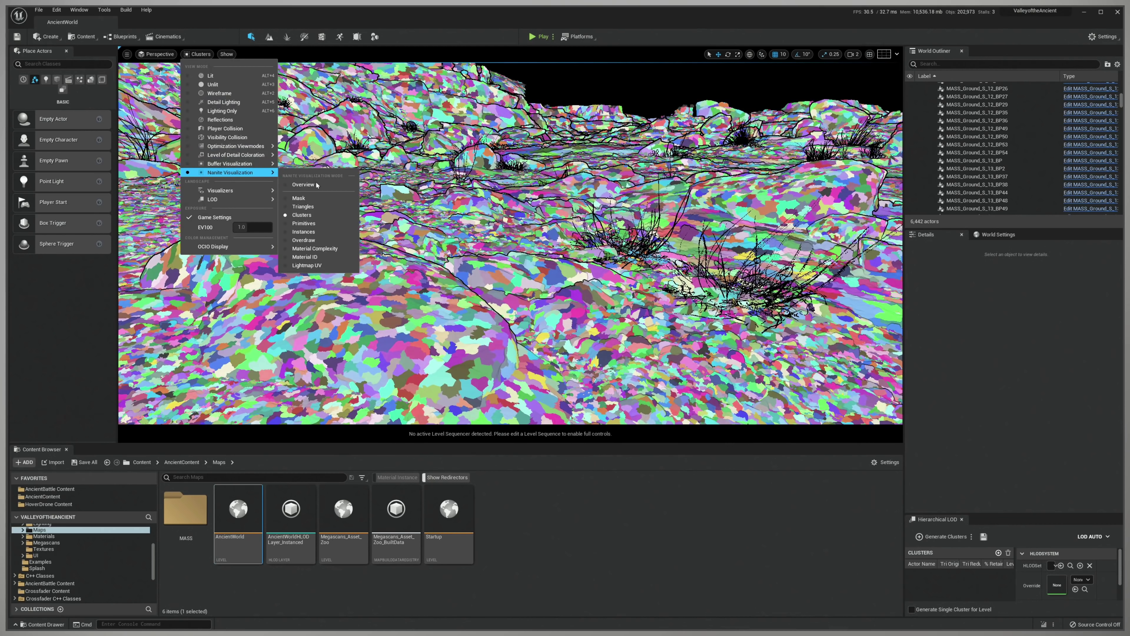
{"action": "left_click", "coordinate": [324, 198]}
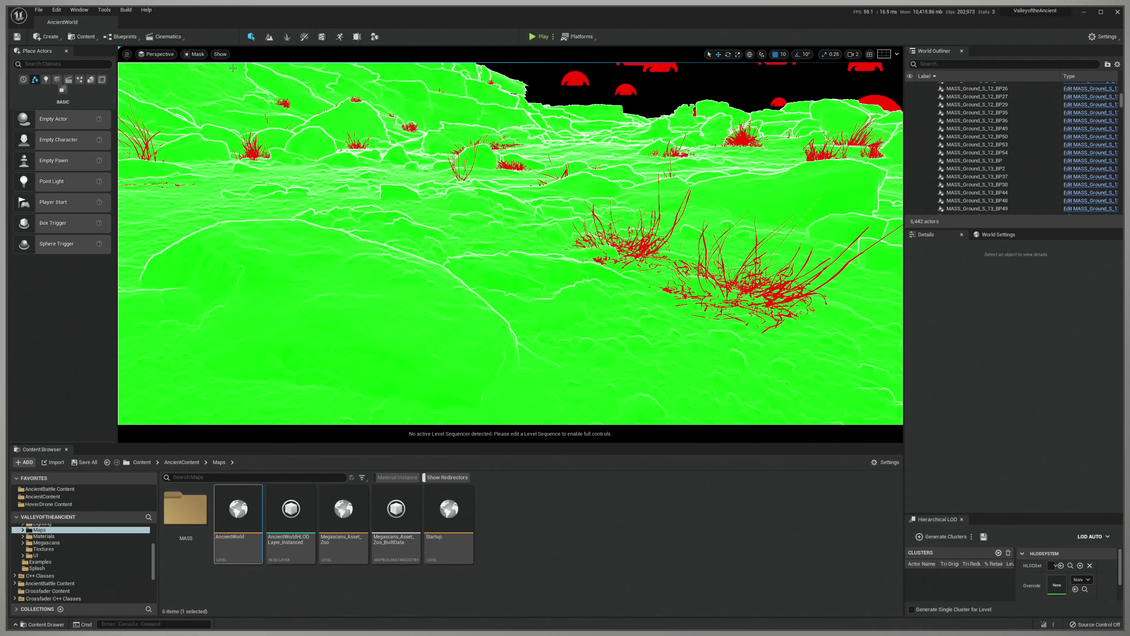
{"action": "left_click", "coordinate": [197, 54]}
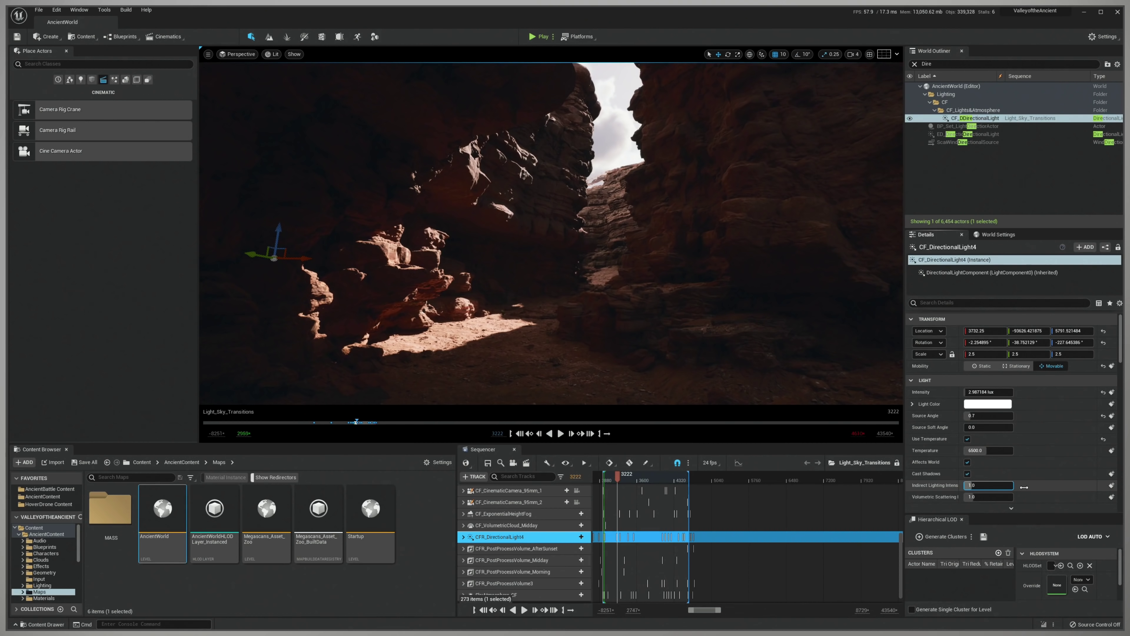
Set the Indirect Lighting Intensity of CF_DirectionalLight4 to 10 and inspect the canyon lighting.
{"action": "left_click", "coordinate": [974, 485]}
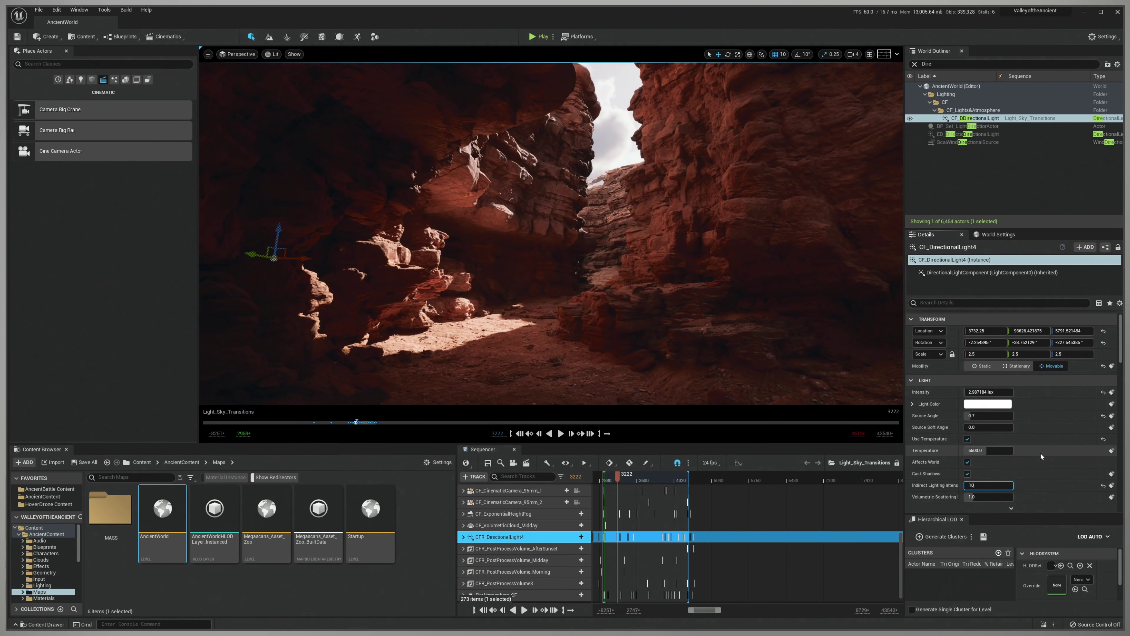
{"action": "key", "text": "Return"}
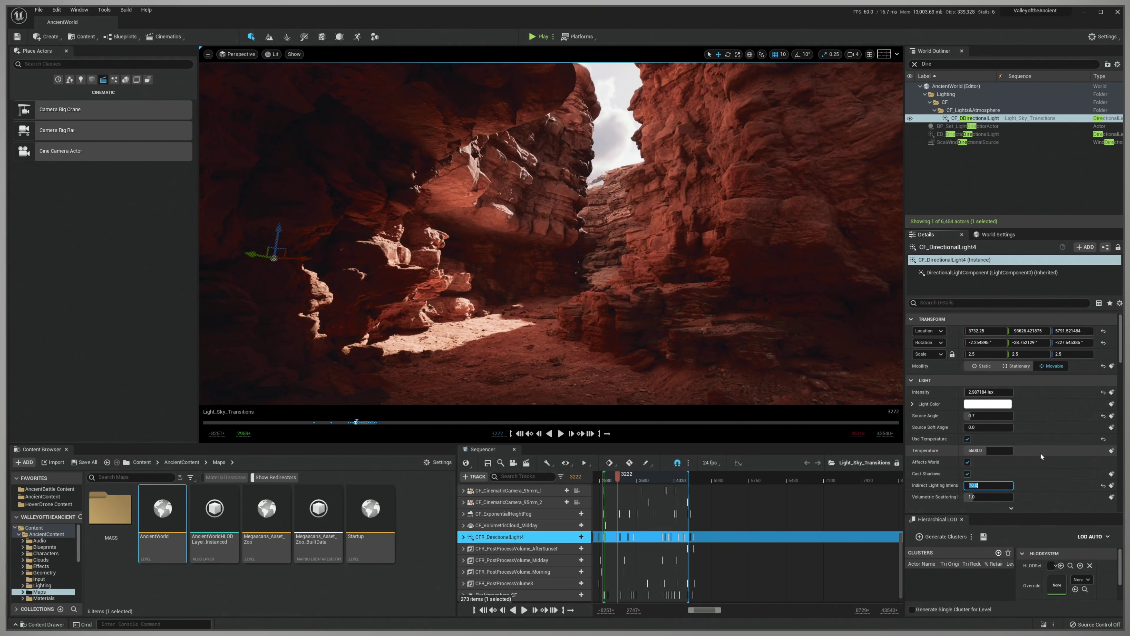
{"action": "key", "text": "w"}
{"action": "right_click_drag", "start_coordinate": [757, 267], "coordinate": [748, 308]}
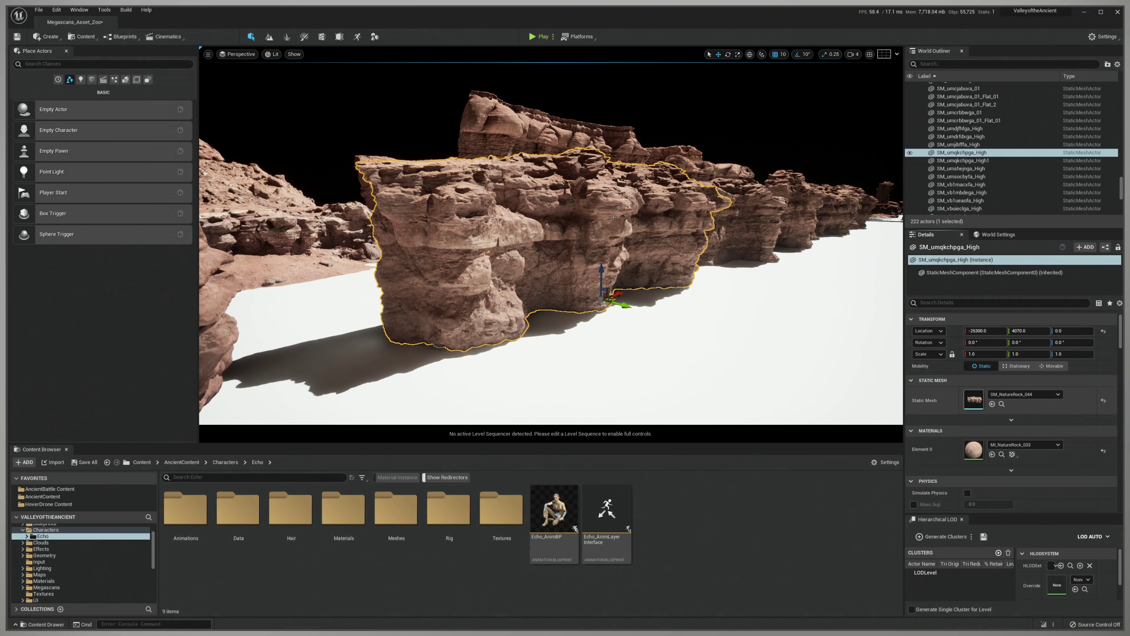
Enlarge the SM_NatureRock_044 mesh editor window and browse its collision commands and available editor windows.
{"action": "left_click_drag", "start_coordinate": [728, 141], "coordinate": [396, 86]}
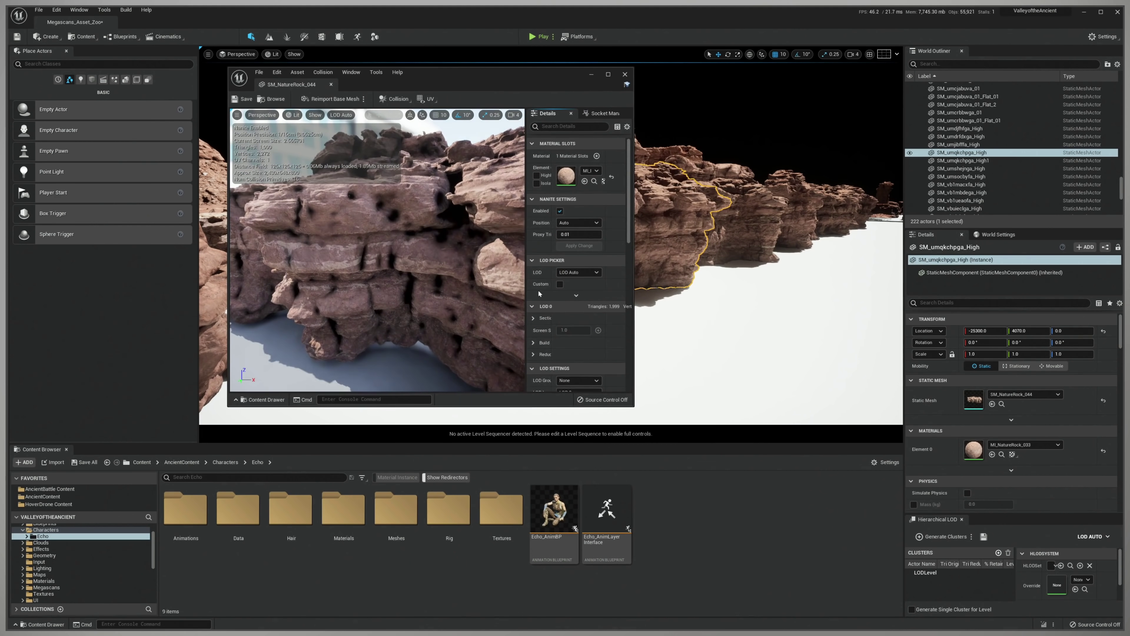
{"action": "left_click_drag", "start_coordinate": [635, 407], "coordinate": [908, 531]}
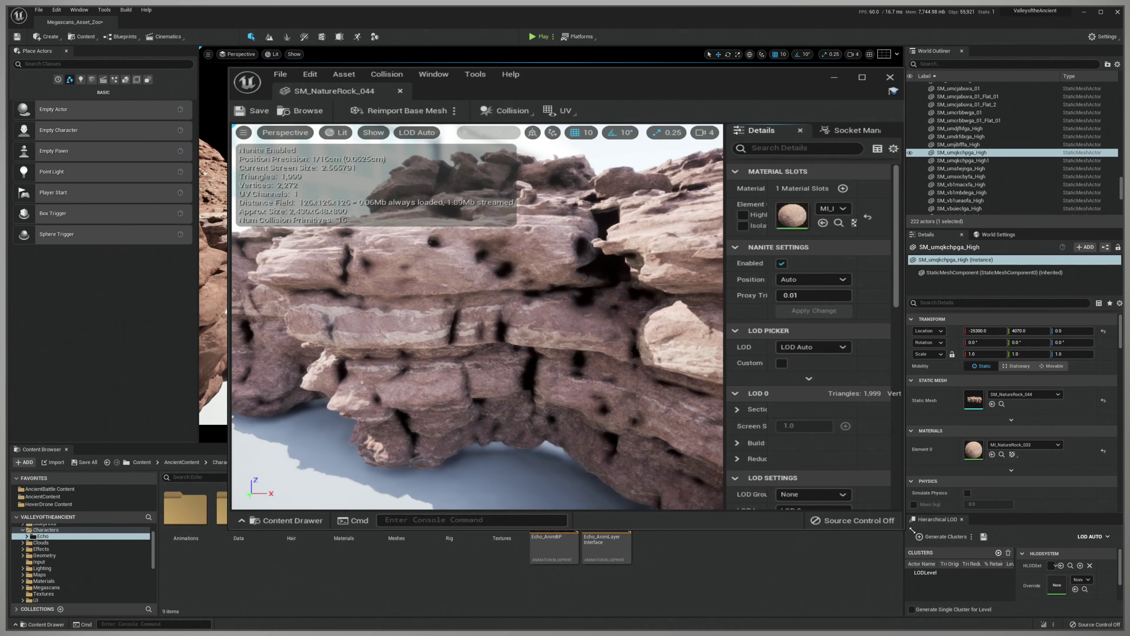
{"action": "left_click", "coordinate": [324, 72]}
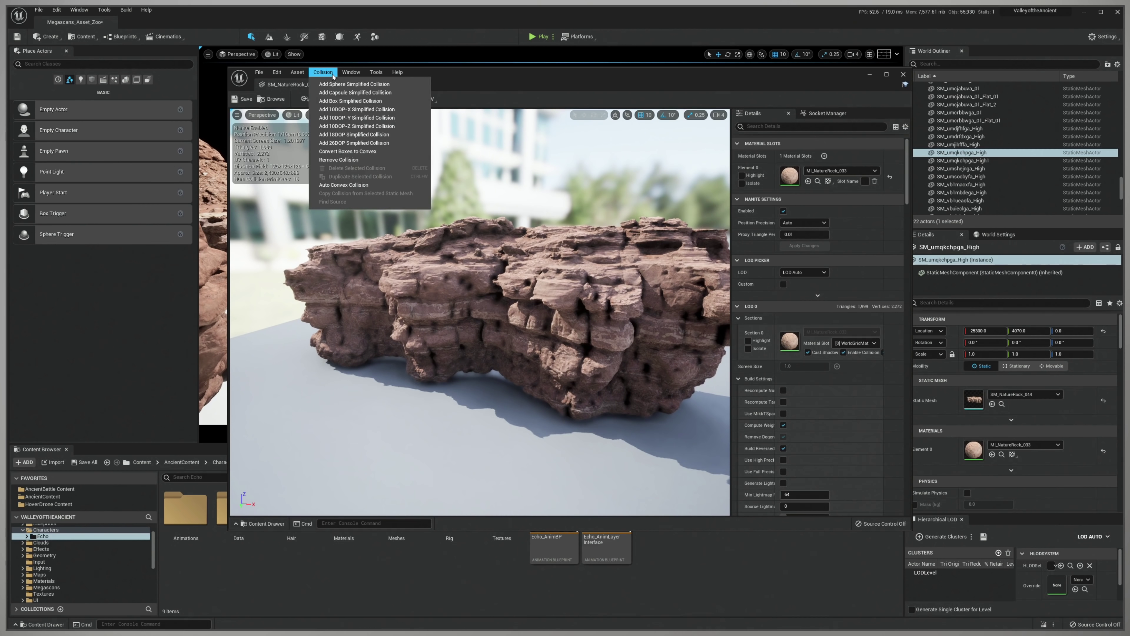
{"action": "mouse_move", "coordinate": [356, 76]}
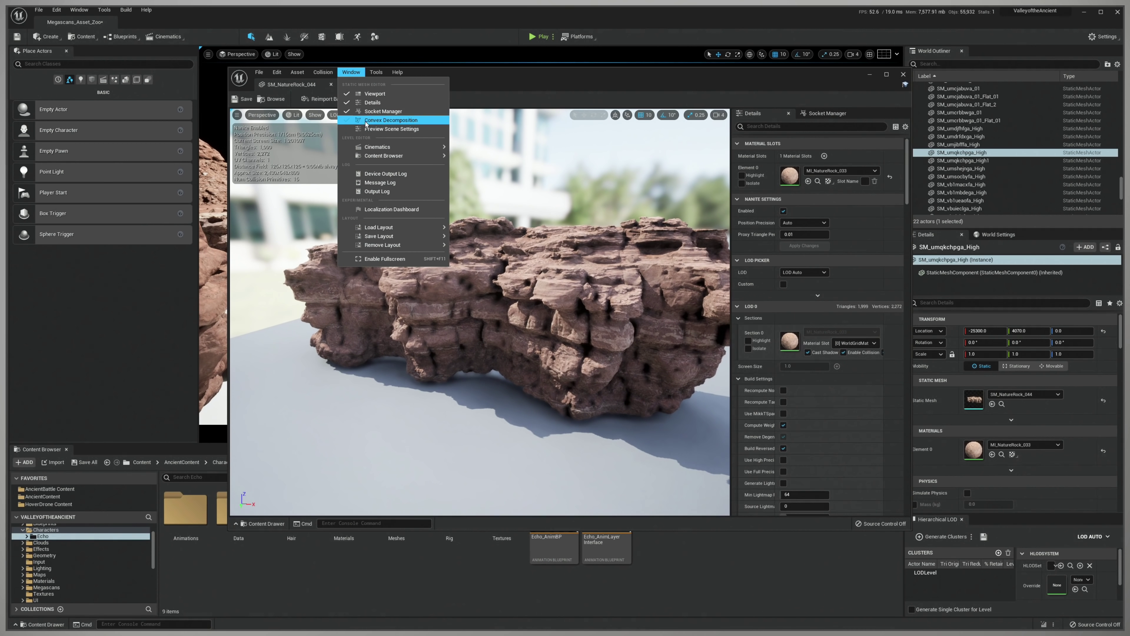
{"action": "left_click", "coordinate": [383, 111]}
{"action": "left_click", "coordinate": [754, 113]}
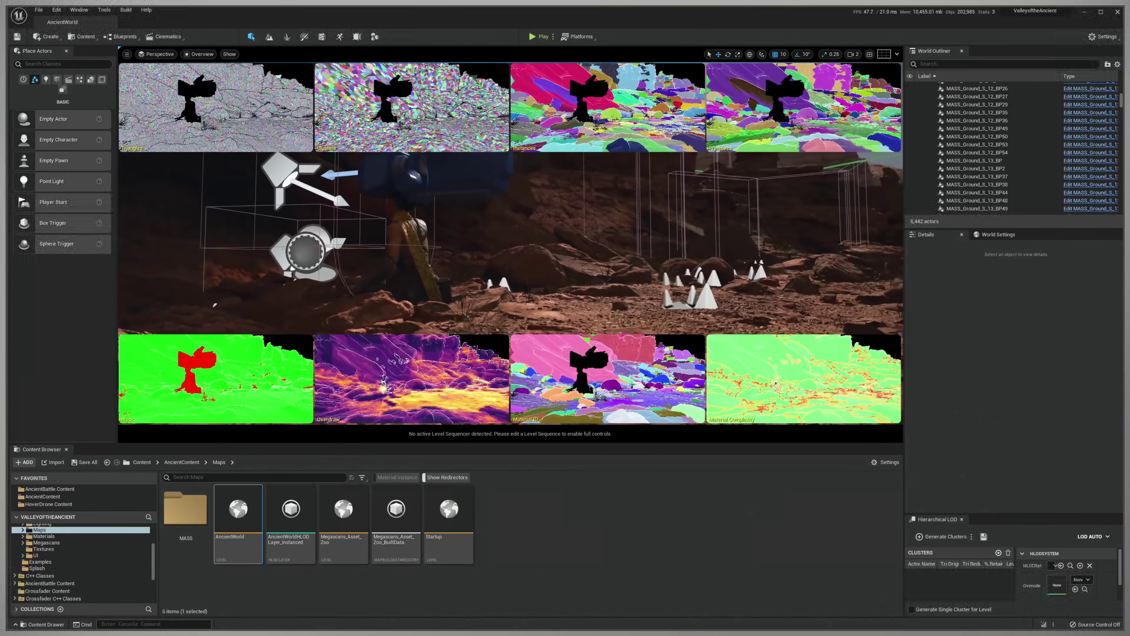
Switch the viewport from the Nanite Overview to the Lit view mode.
{"action": "left_click", "coordinate": [199, 54]}
{"action": "left_click", "coordinate": [212, 75]}
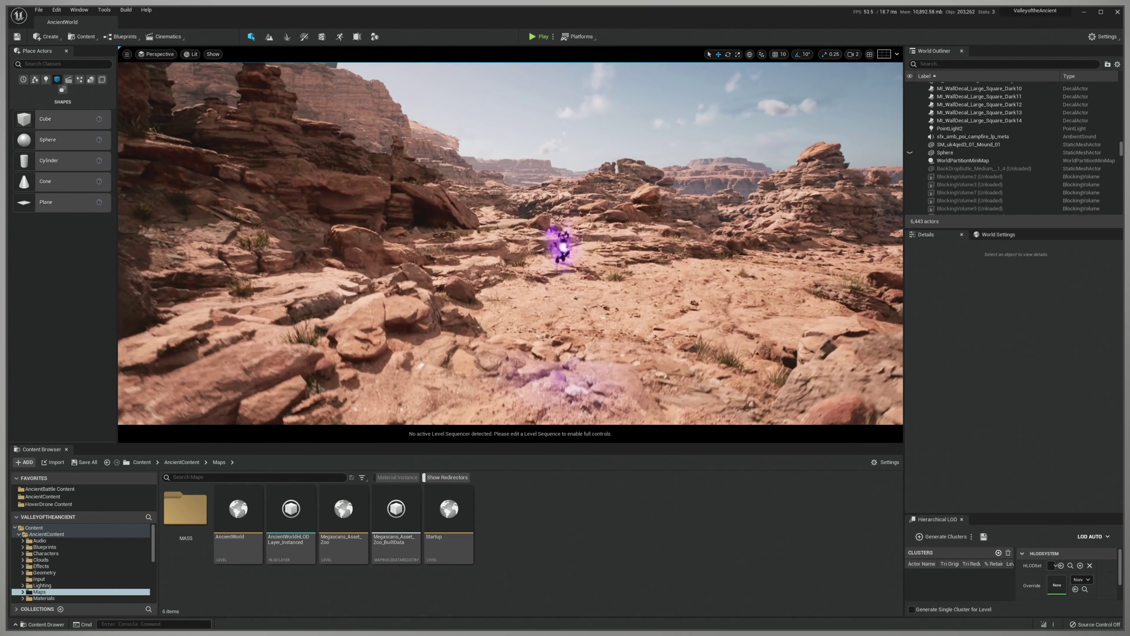
Open the World Settings, expand the Lightmass Settings and review their lighting and volumetric lightmap options.
{"action": "left_click", "coordinate": [999, 234]}
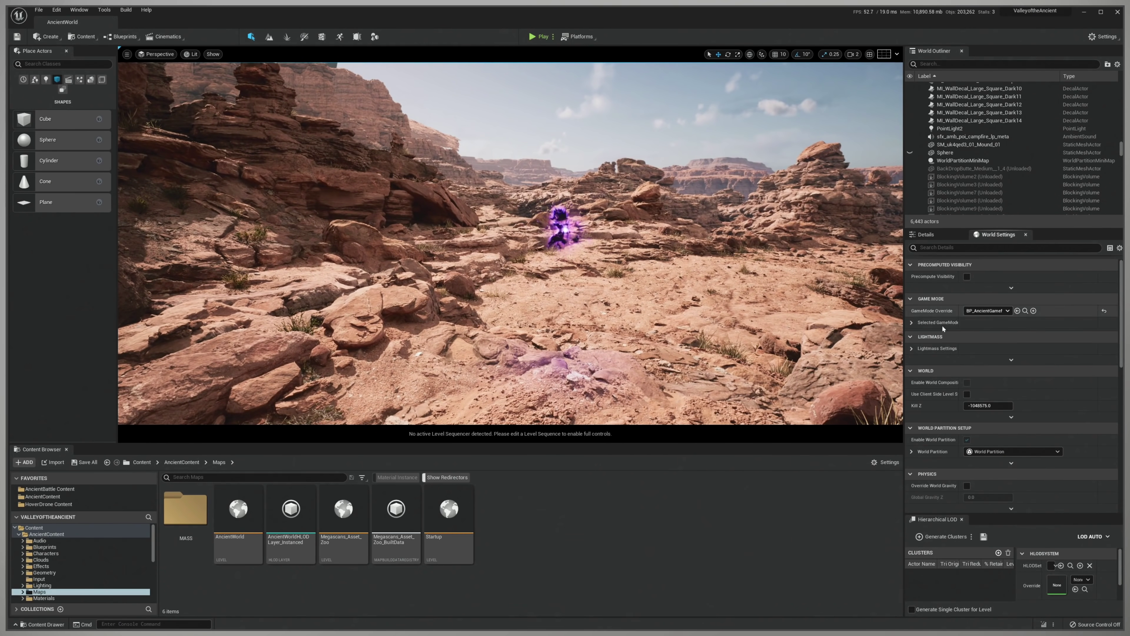
{"action": "left_click", "coordinate": [1050, 348]}
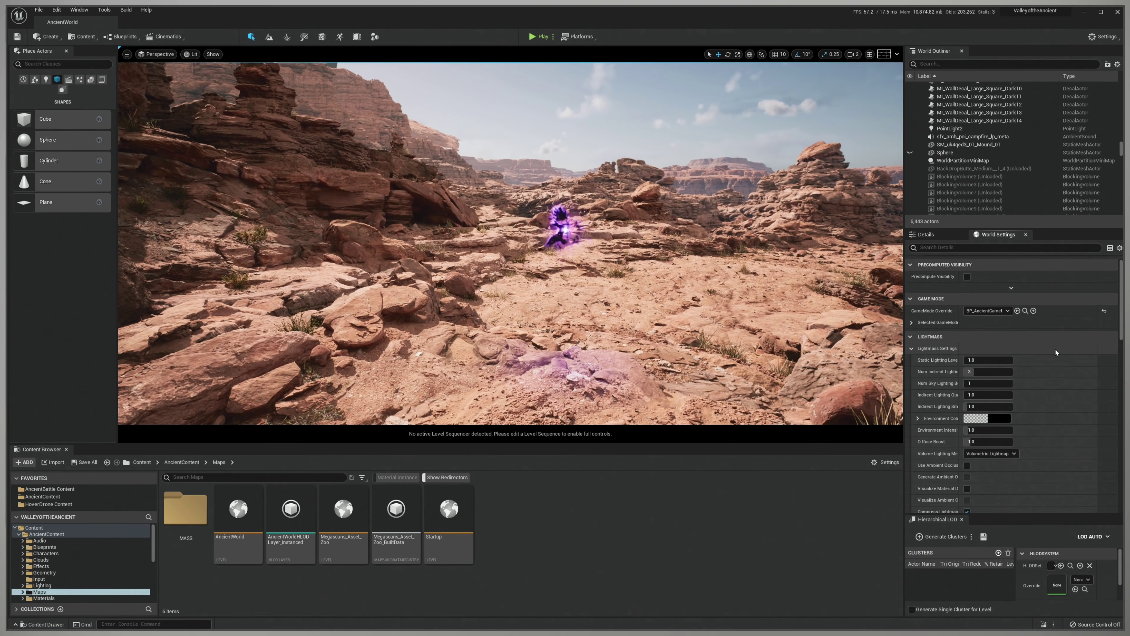
{"action": "scroll", "coordinate": [1054, 373], "scroll_direction": "down", "scroll_amount": 1}
{"action": "scroll", "coordinate": [1047, 419], "scroll_direction": "down", "scroll_amount": 5}
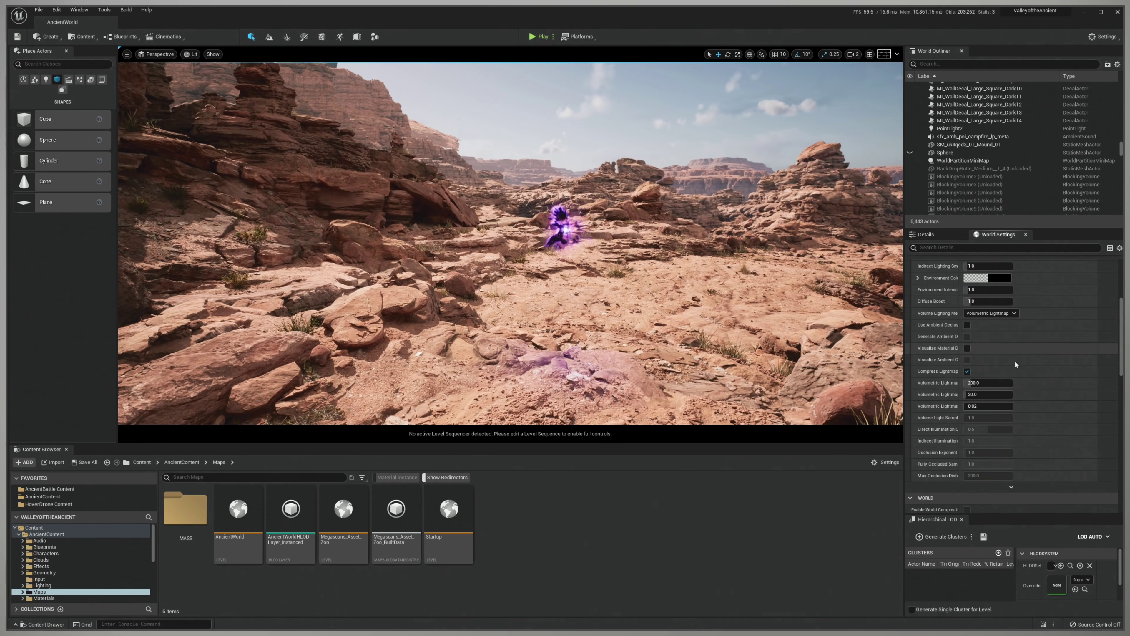
{"action": "scroll", "coordinate": [1025, 392], "scroll_direction": "down", "scroll_amount": 5}
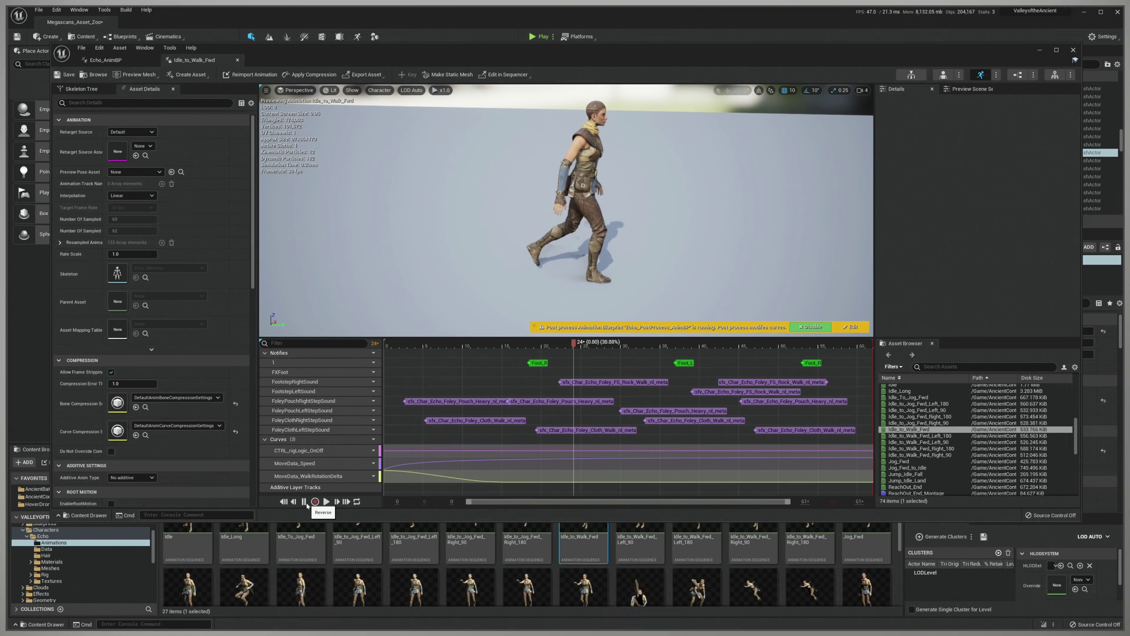
Play the Idle_to_Walk_Fwd animation preview and inspect the Strata Roughness nodes in the M_3DAsset material graph.
{"action": "left_click", "coordinate": [327, 501]}
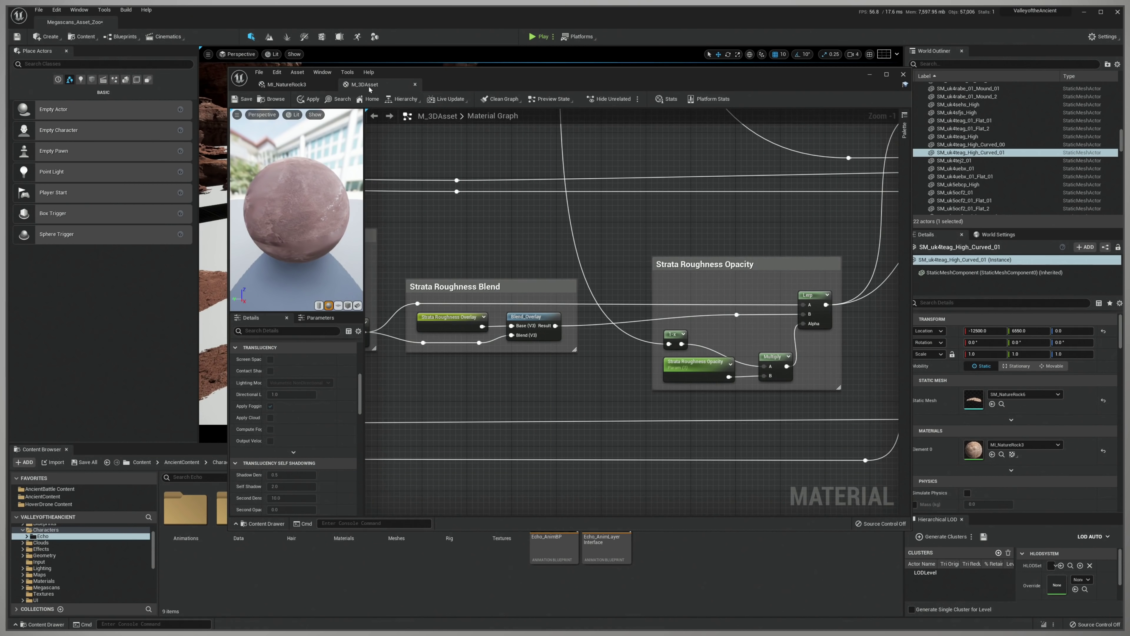
{"action": "left_click_drag", "start_coordinate": [440, 239], "coordinate": [563, 240]}
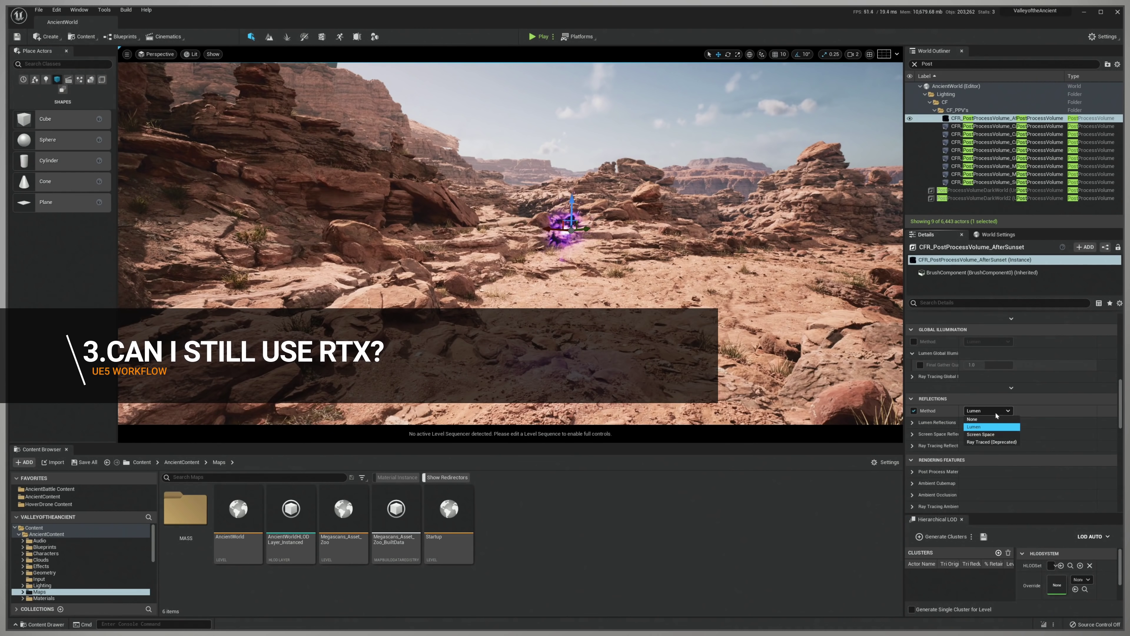
Disable the Reflections Method override on CFR_PostProcessVolume_AfterSunset.
{"action": "left_click", "coordinate": [912, 412]}
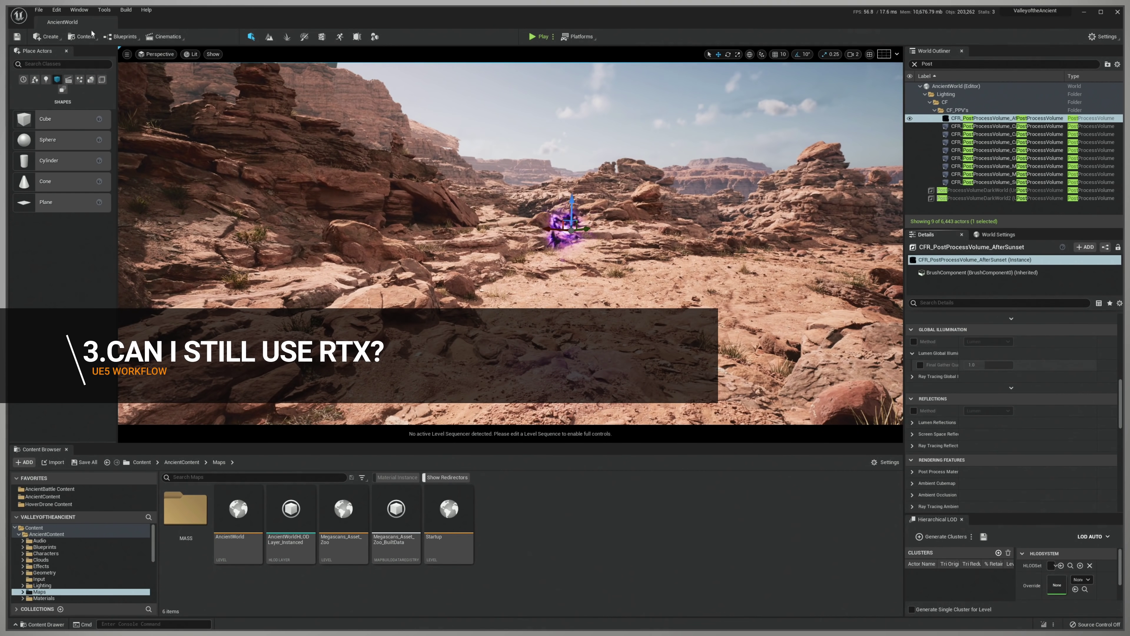
Open the Project Settings and search them for "Raytra".
{"action": "left_click", "coordinate": [57, 10]}
{"action": "left_click", "coordinate": [102, 134]}
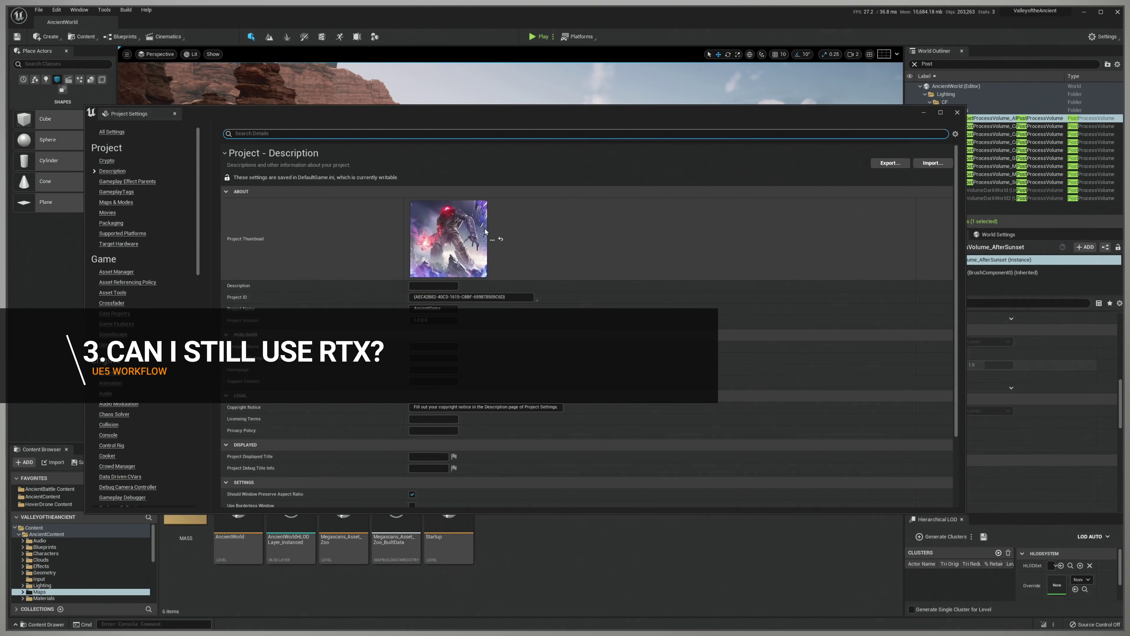
{"action": "left_click", "coordinate": [308, 133]}
{"action": "type", "text": "Raytra"}
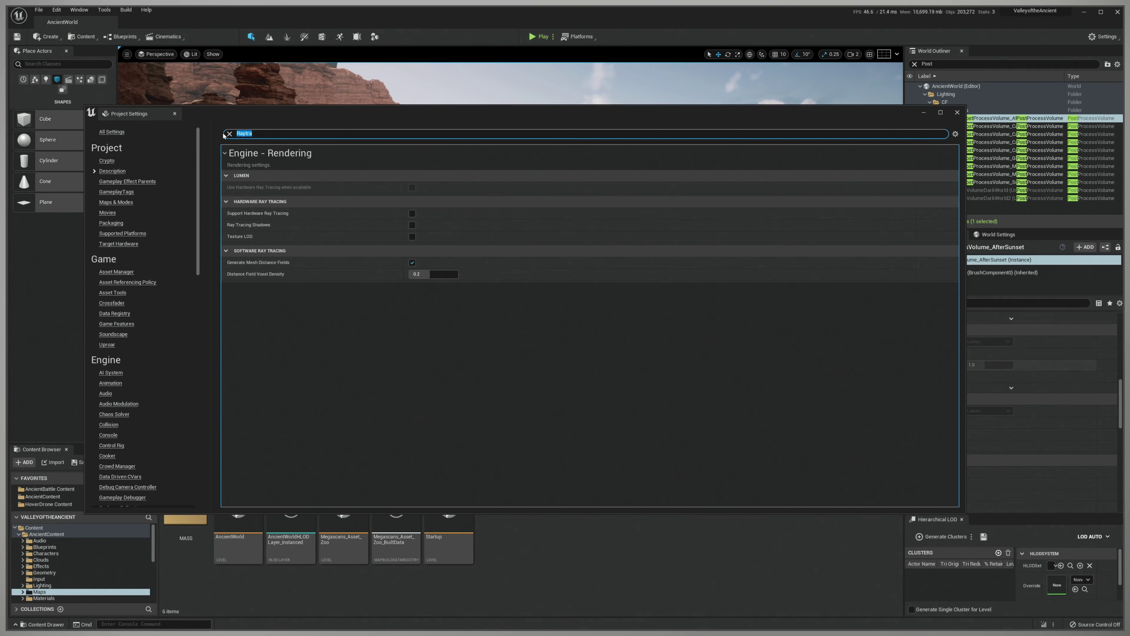
Search the Project Settings for "Lumen".
{"action": "type", "text": "Lumen"}
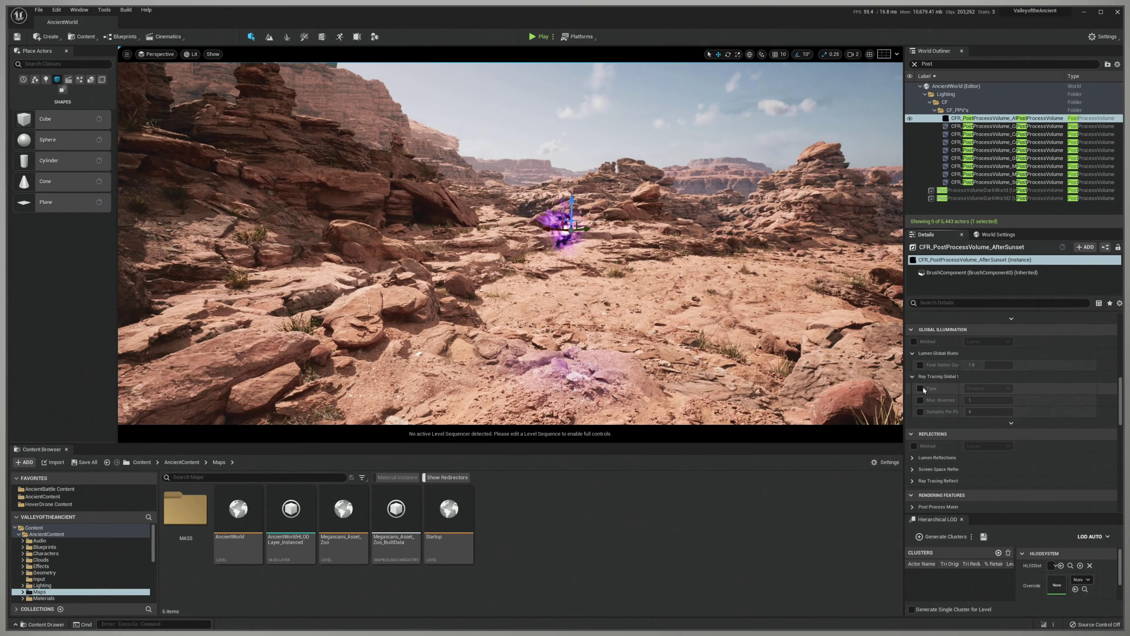
Try the Ray Tracing Global Illumination Type override and check the Reflections Method options on CFR_PostProcessVolume_AfterSunset.
{"action": "left_click", "coordinate": [920, 388]}
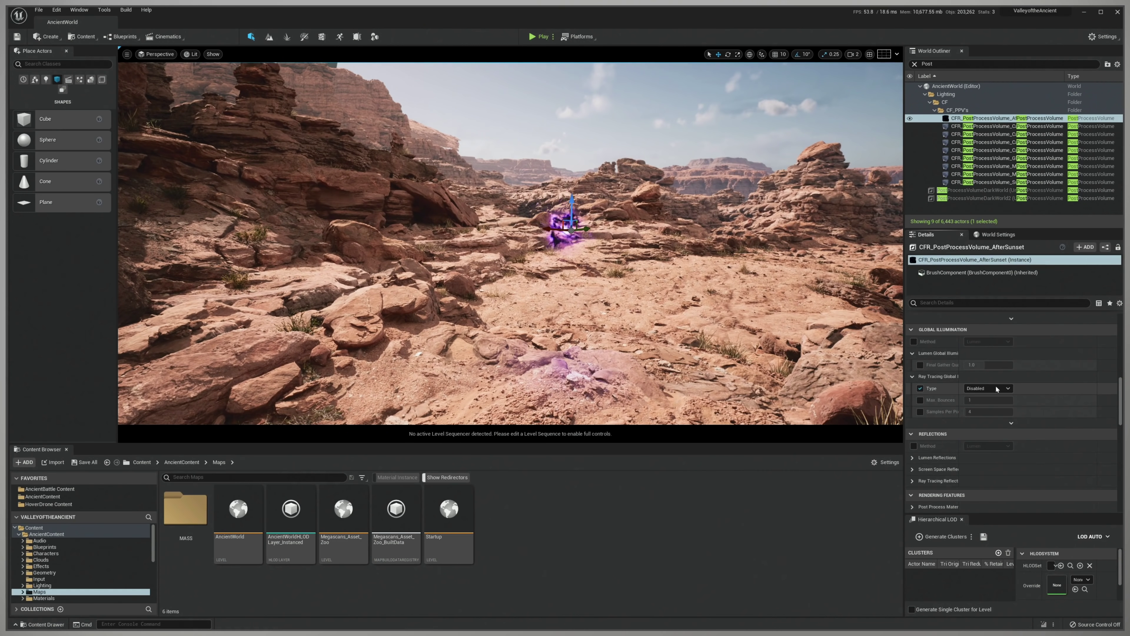
{"action": "left_click", "coordinate": [997, 389]}
{"action": "left_click", "coordinate": [981, 397]}
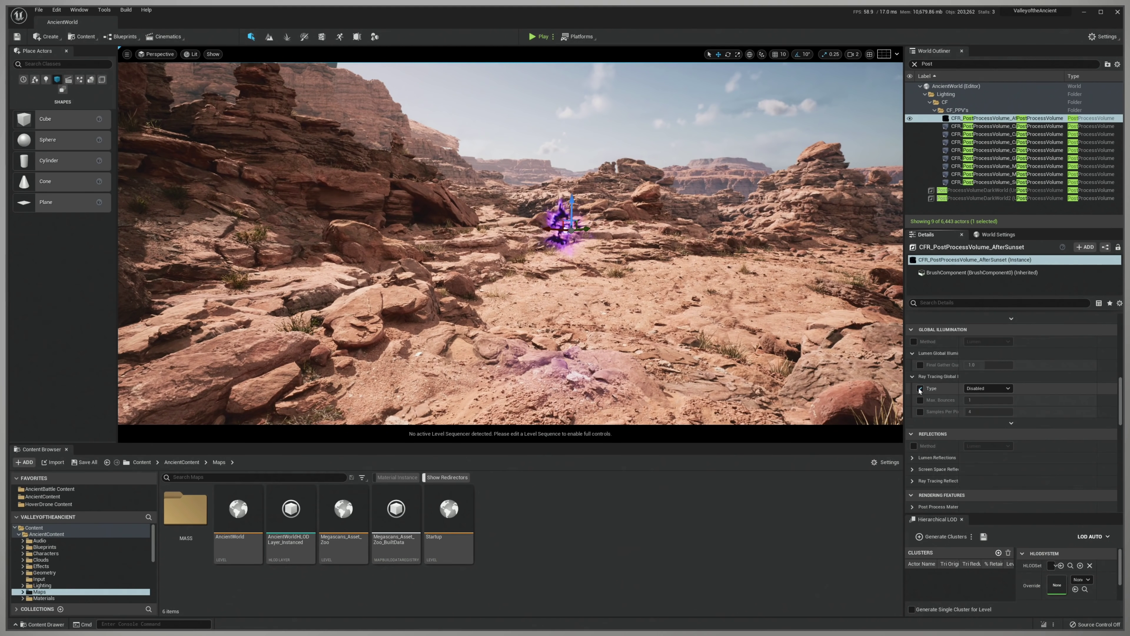
{"action": "left_click", "coordinate": [912, 376]}
{"action": "left_click", "coordinate": [914, 410]}
{"action": "left_click", "coordinate": [988, 411]}
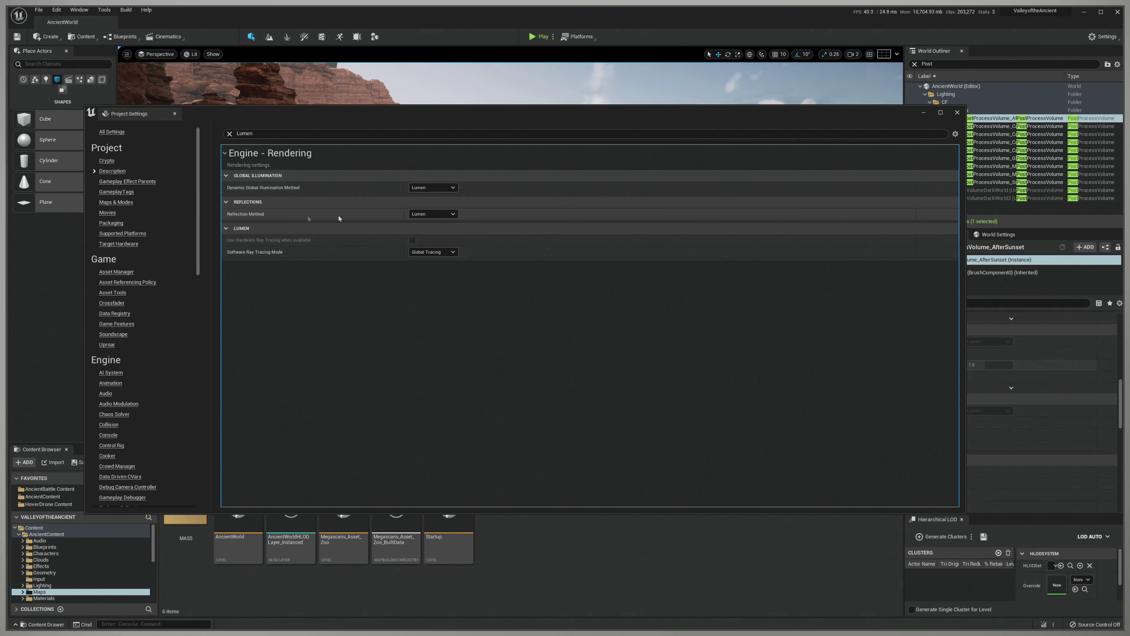
Review the available Dynamic Global Illumination Method and Reflection Method options in the Project Settings.
{"action": "left_click", "coordinate": [433, 187]}
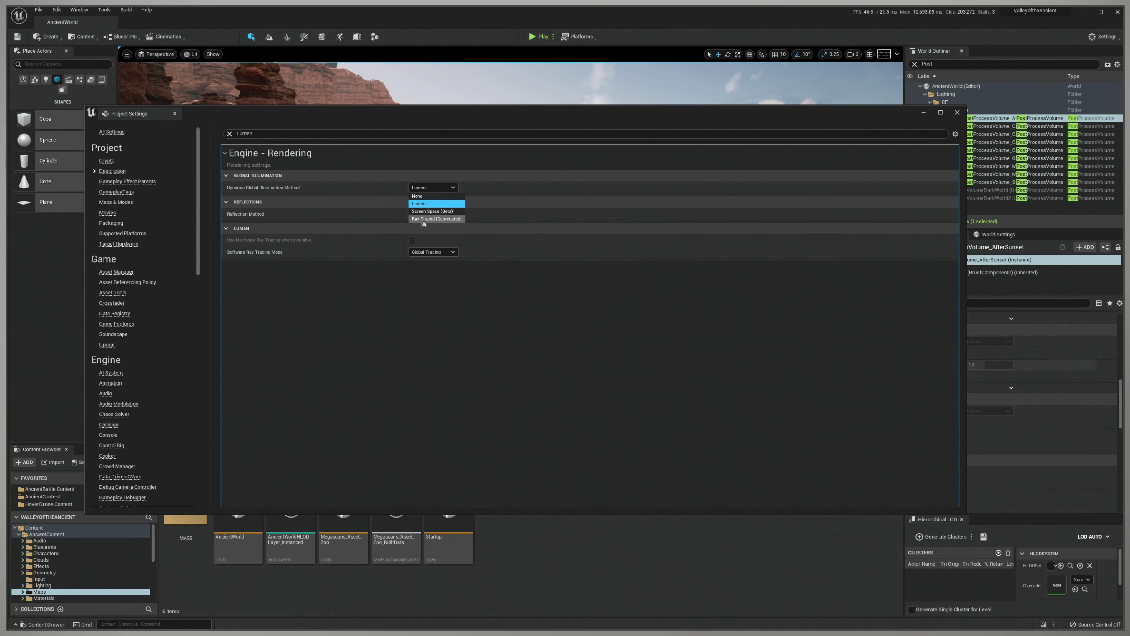
{"action": "left_click", "coordinate": [446, 188]}
{"action": "left_click", "coordinate": [453, 214]}
{"action": "left_click", "coordinate": [356, 239]}
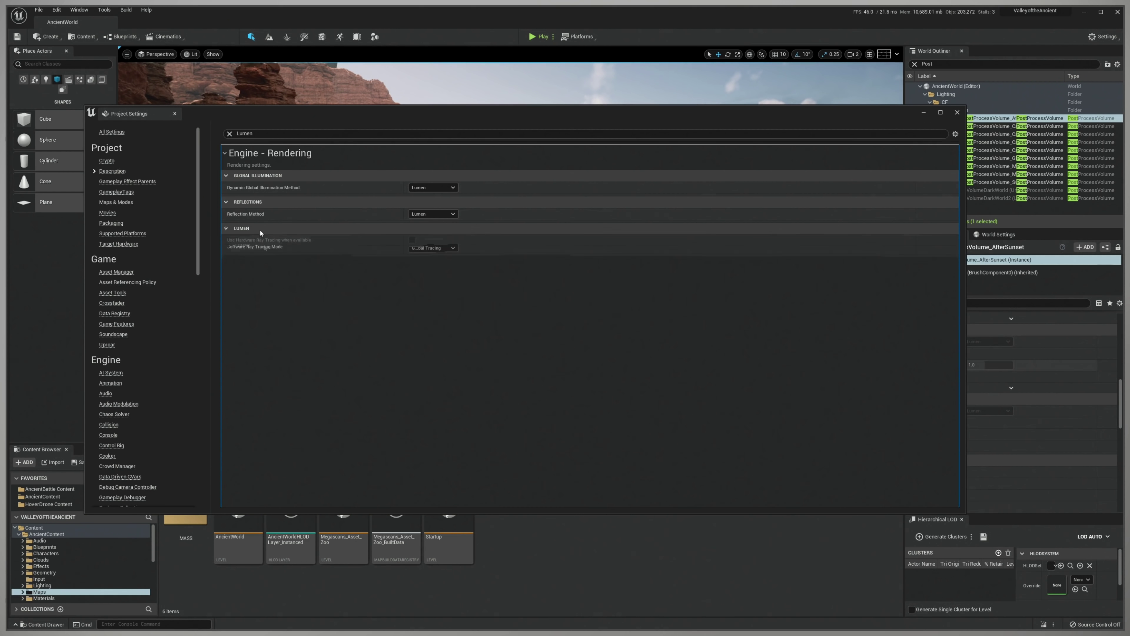
Clear the Project Settings search and browse the Engine settings categories.
{"action": "left_click", "coordinate": [229, 133]}
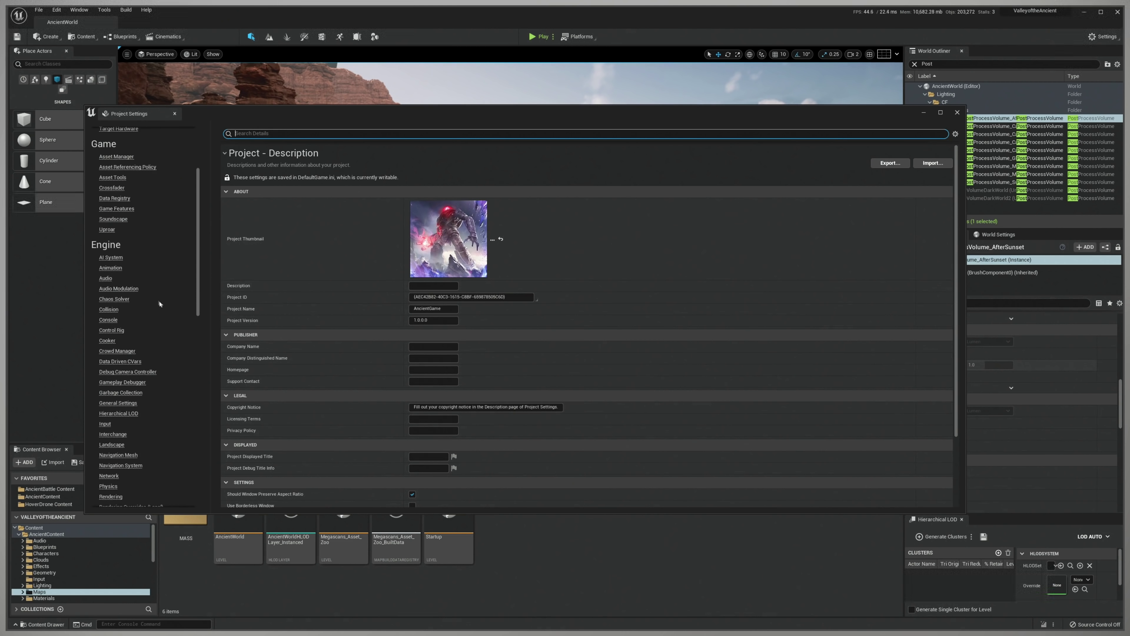
{"action": "scroll", "coordinate": [159, 304], "scroll_direction": "down", "scroll_amount": 4}
{"action": "left_click", "coordinate": [111, 343]}
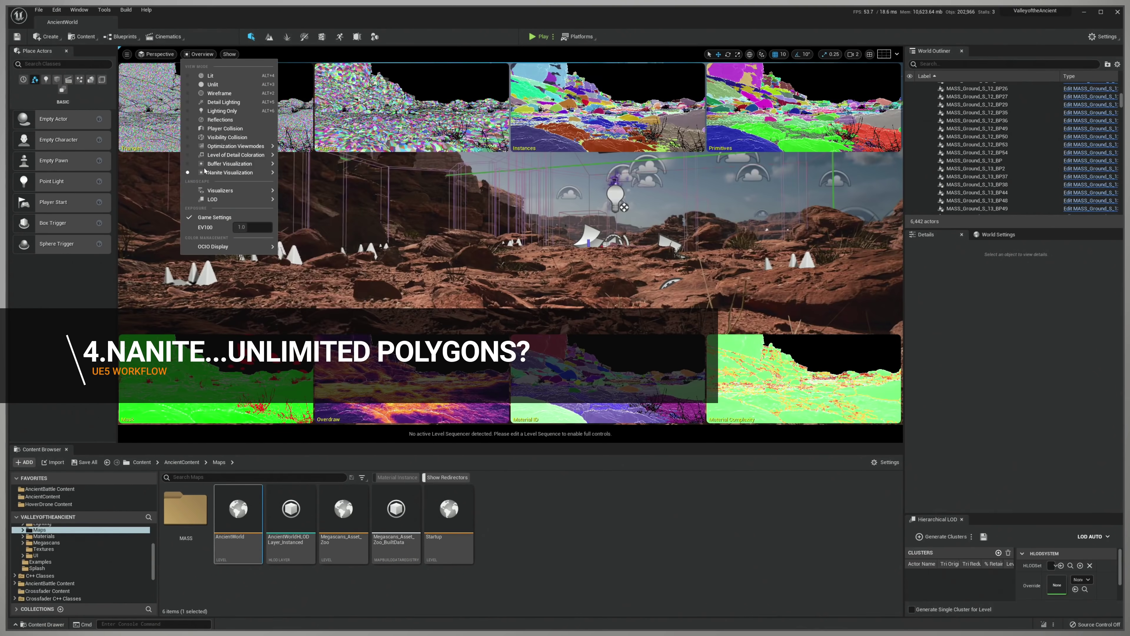
Switch the viewport to the Clusters mode of the Nanite visualization.
{"action": "mouse_move", "coordinate": [242, 176]}
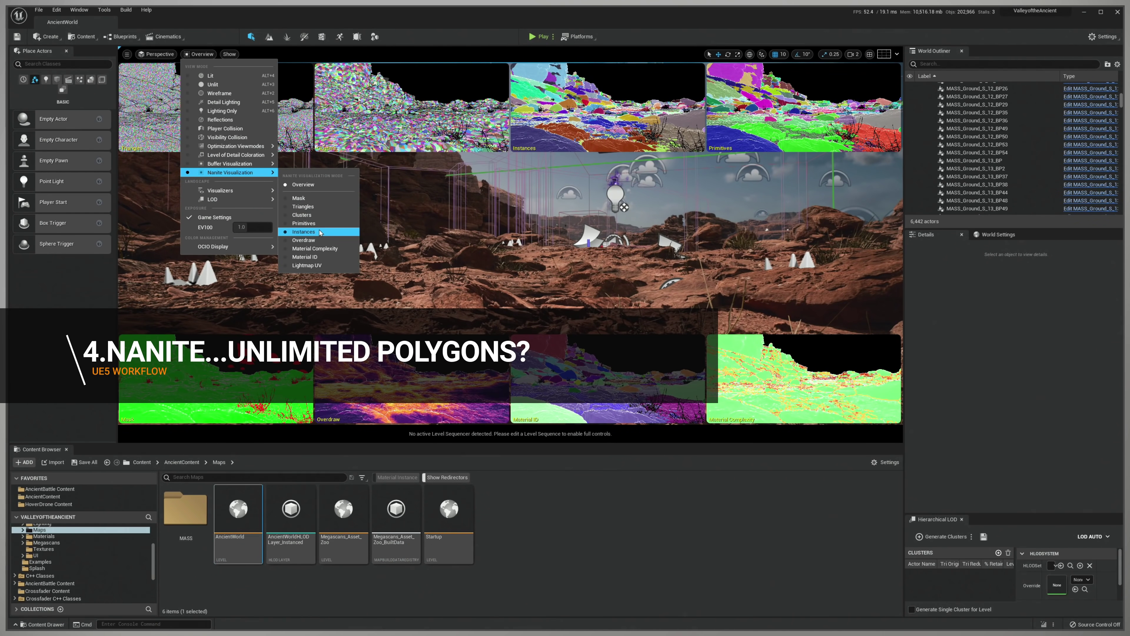
{"action": "left_click", "coordinate": [320, 215]}
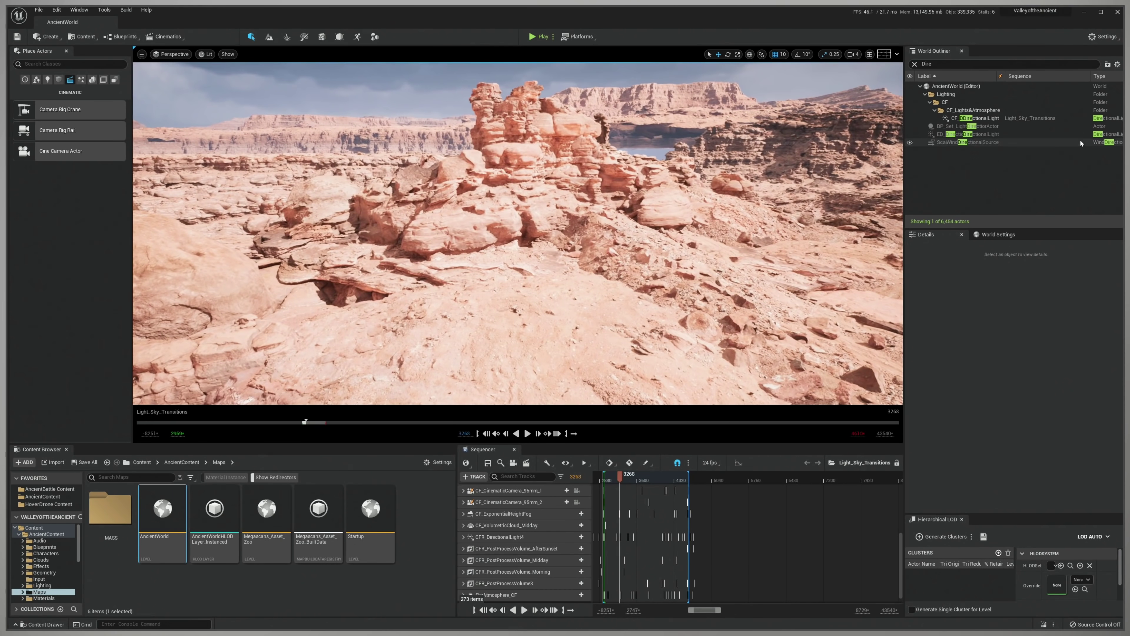
Set the Indirect Lighting Intensity of CF_DirectionalLight4 to 1 and look over the surrounding terrain.
{"action": "left_click", "coordinate": [975, 118]}
{"action": "left_click", "coordinate": [986, 485]}
{"action": "type", "text": "1"}
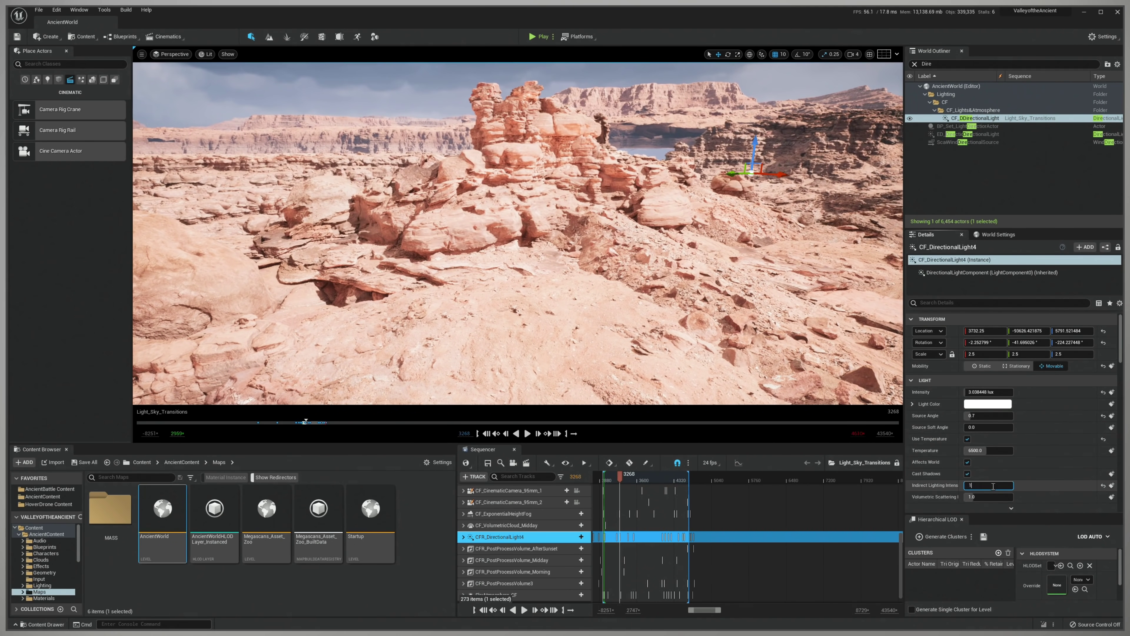
{"action": "key", "text": "Tab"}
{"action": "right_click_drag", "start_coordinate": [517, 233], "coordinate": [781, 211]}
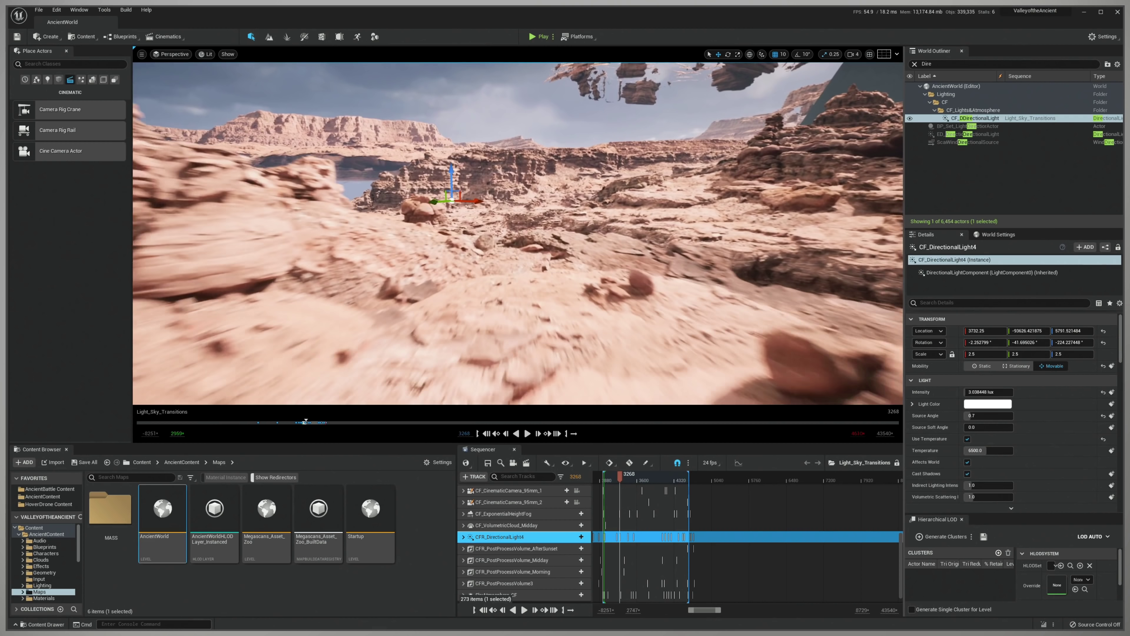
{"action": "right_click_drag", "start_coordinate": [518, 233], "coordinate": [542, 332]}
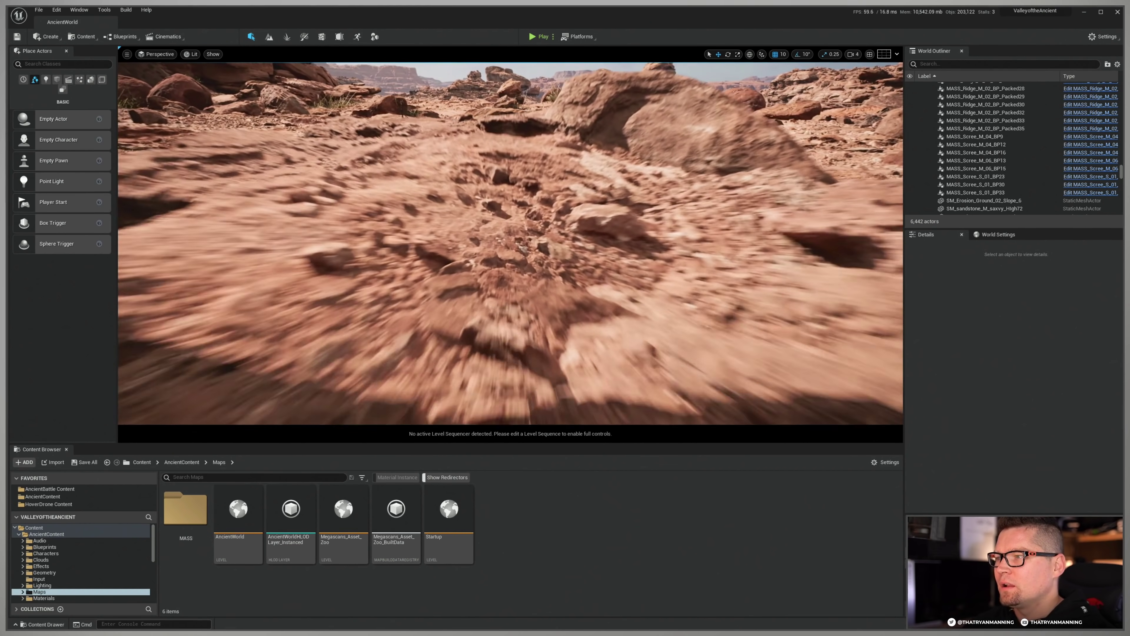
{"action": "key", "text": "s"}
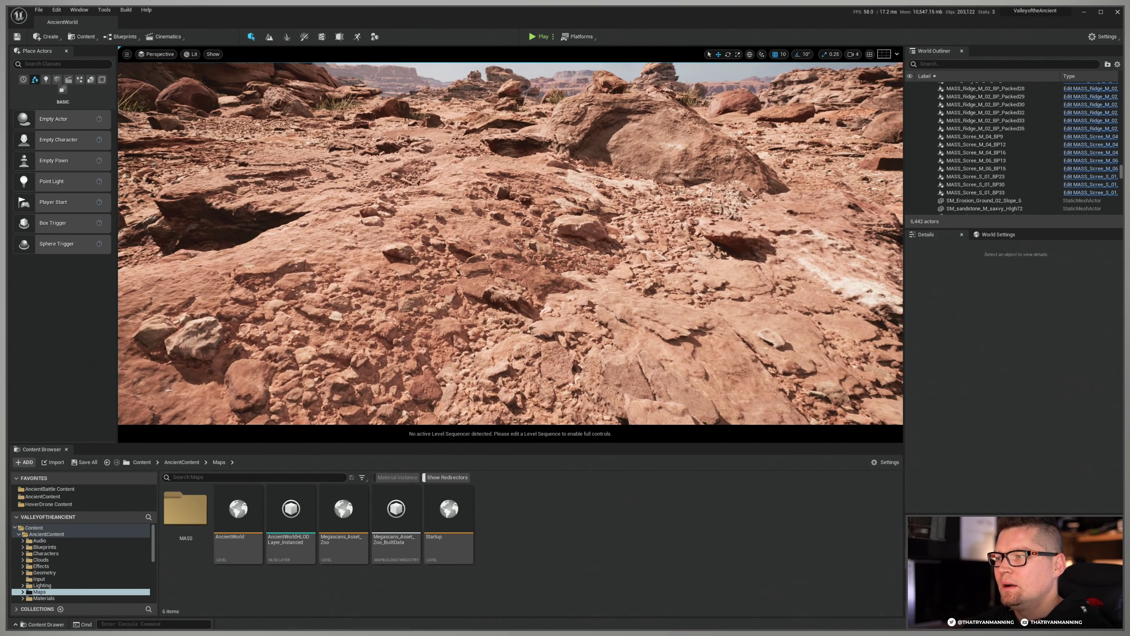
{"action": "scroll", "coordinate": [630, 229], "scroll_direction": "up", "scroll_amount": 3}
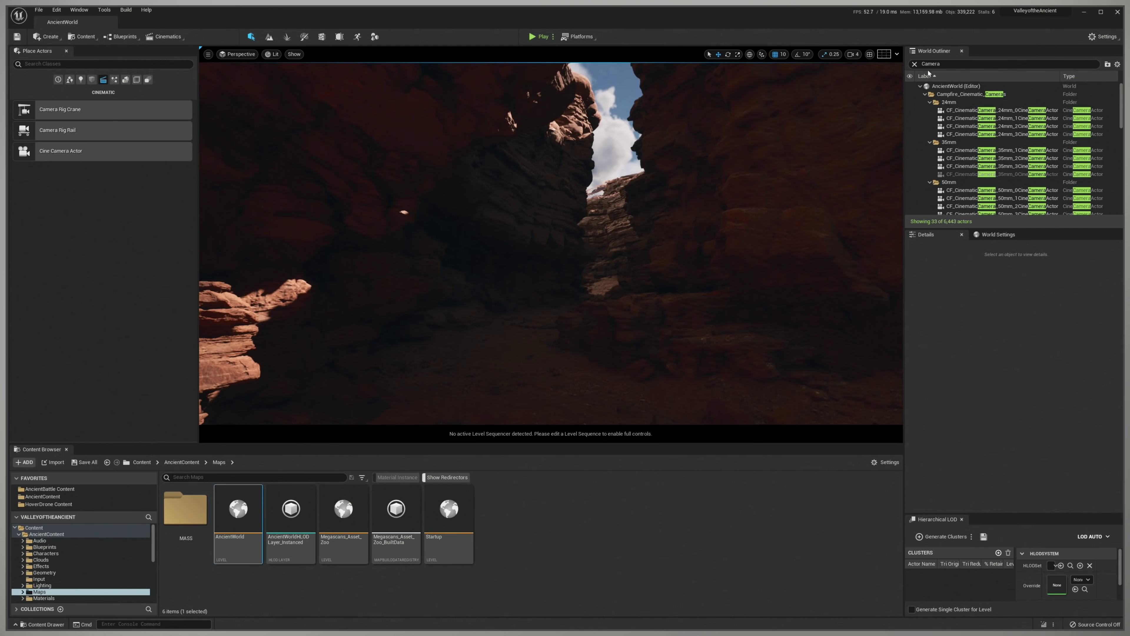
Replace the World Outliner filter with "lig".
{"action": "left_click", "coordinate": [915, 64]}
{"action": "type", "text": "lig"}
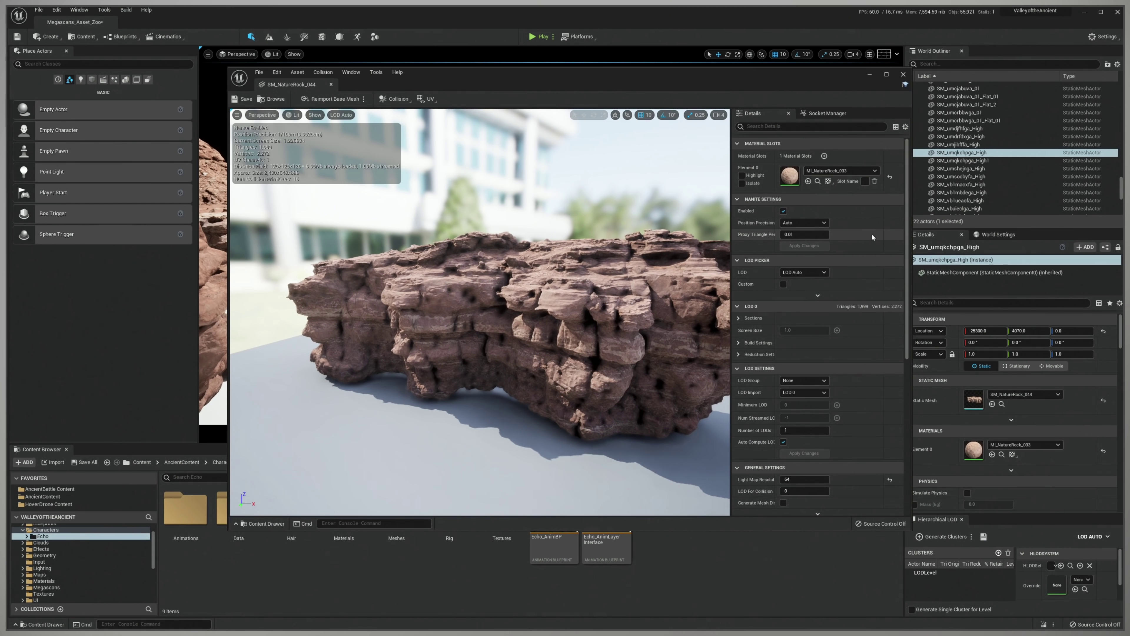
Review the LOD, general and collision settings of SM_NatureRock_044, including the available LOD Group options.
{"action": "scroll", "coordinate": [812, 245], "scroll_direction": "down", "scroll_amount": 6}
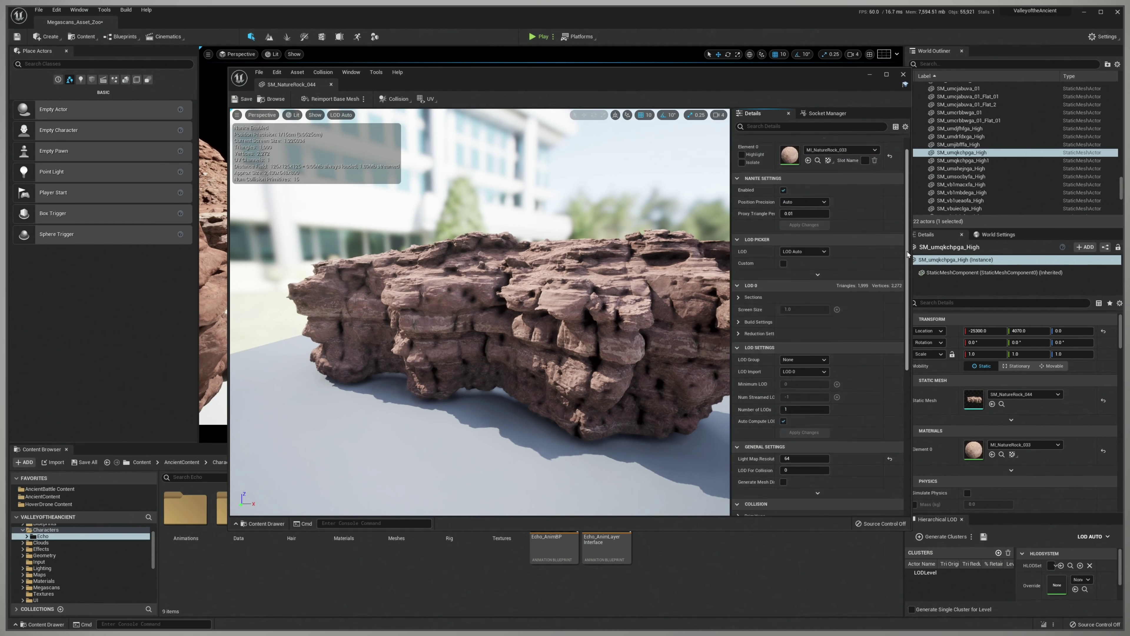
{"action": "left_click", "coordinate": [813, 245]}
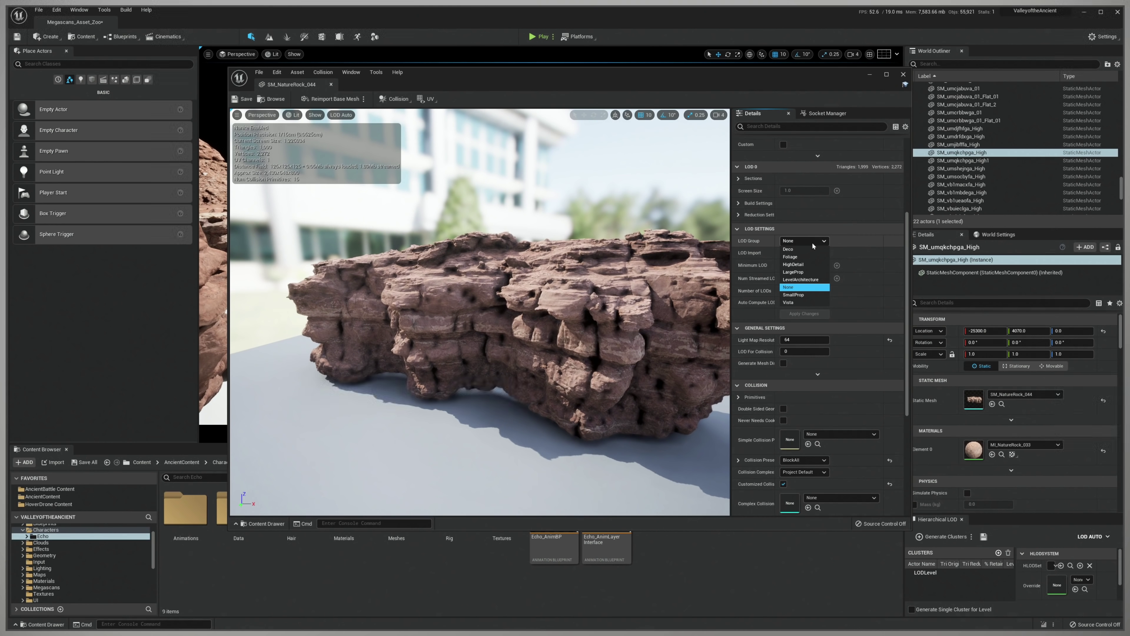
{"action": "left_click", "coordinate": [813, 245]}
{"action": "left_click_drag", "start_coordinate": [910, 247], "coordinate": [910, 297]}
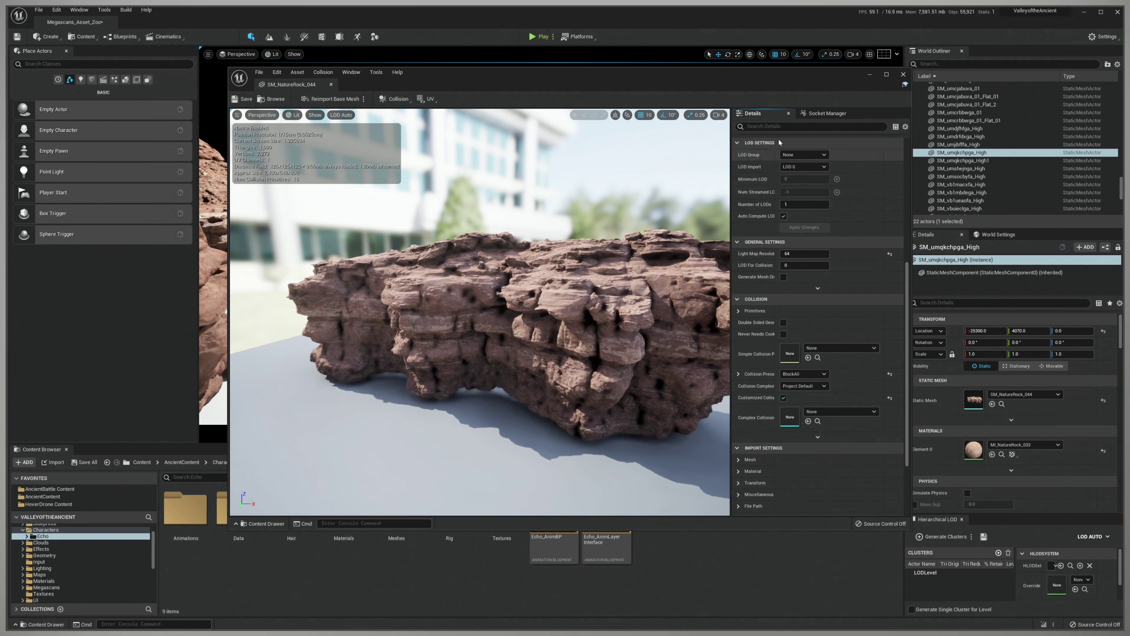
Filter the details of SM_NatureRock_044 by "Nan" to inspect its Nanite settings.
{"action": "left_click", "coordinate": [779, 126]}
{"action": "type", "text": "Nan"}
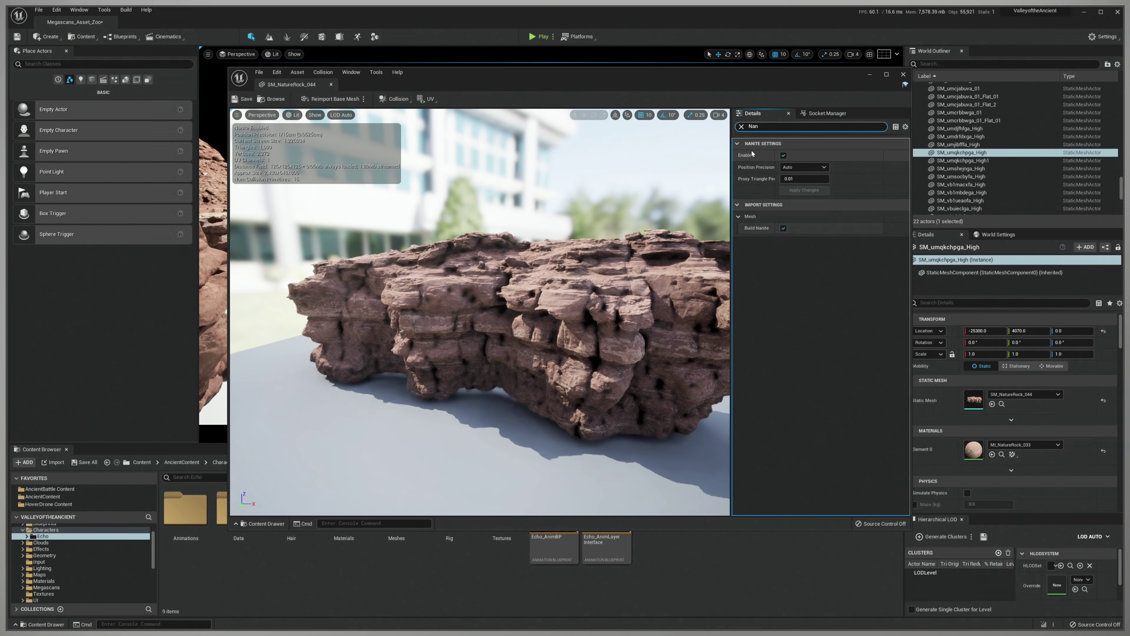
{"action": "left_click", "coordinate": [742, 127]}
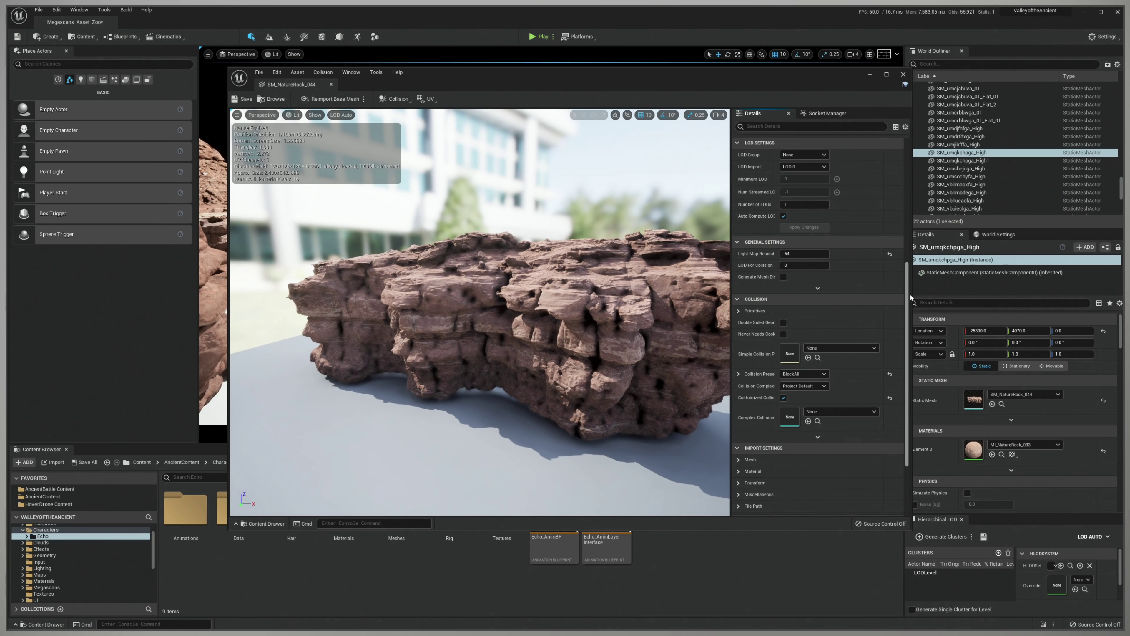
{"action": "left_click", "coordinate": [779, 127]}
{"action": "type", "text": "Nan"}
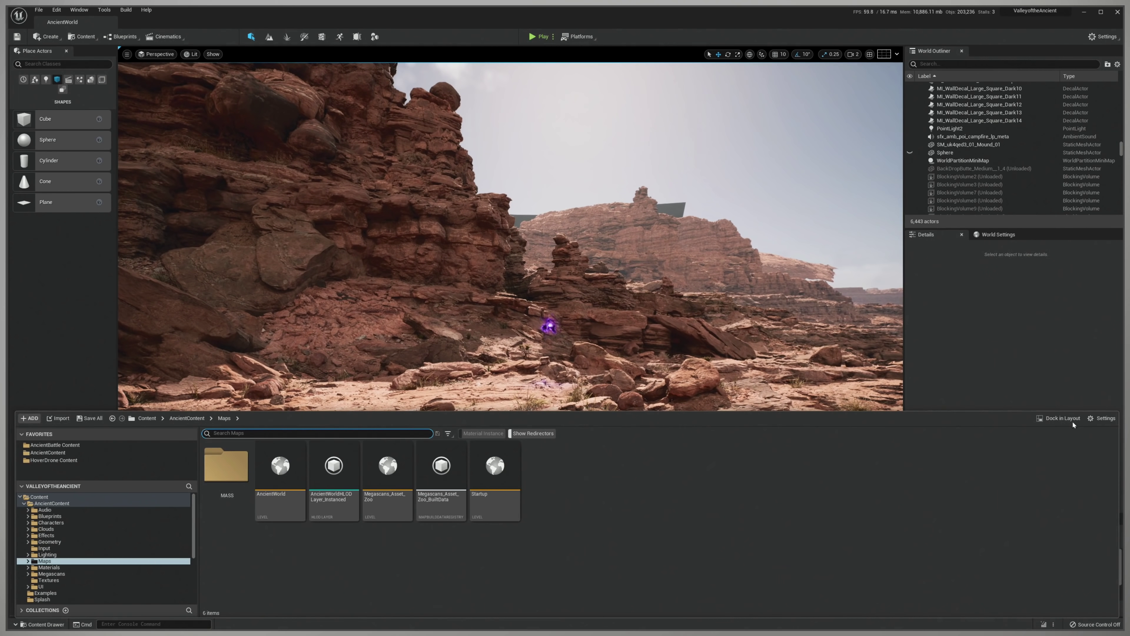
Dock the Content Browser into the editor layout.
{"action": "left_click", "coordinate": [1071, 420]}
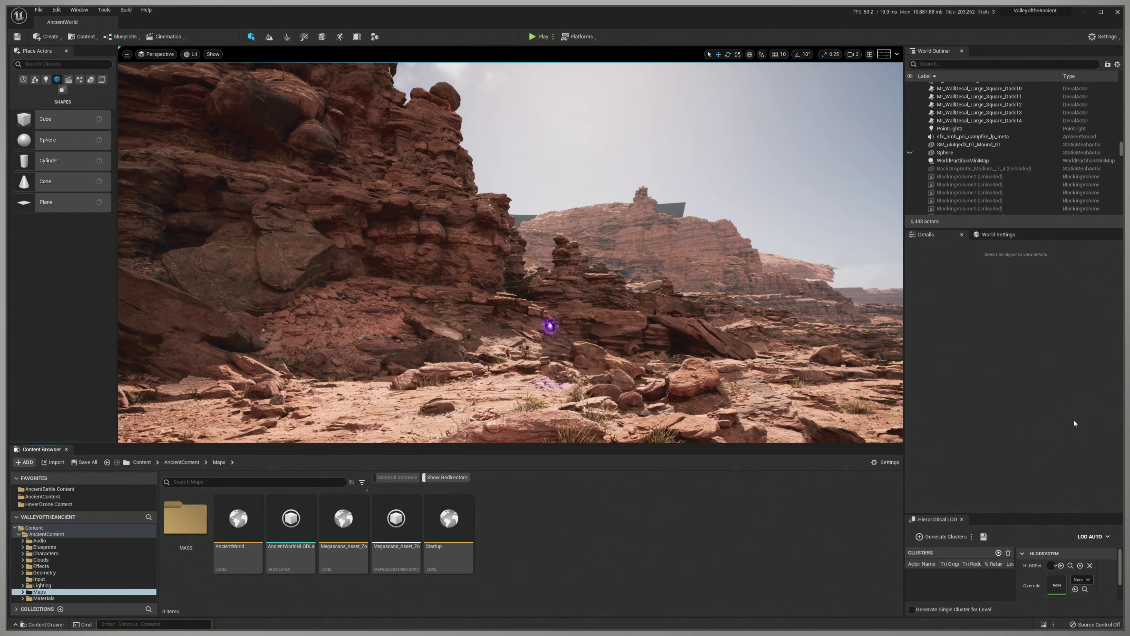
Fly through the AncientWorld level to examine the canyon rocks, the sky and the character seated by the campfire.
{"action": "right_click_drag", "start_coordinate": [517, 327], "coordinate": [439, 289]}
{"action": "key", "text": "w"}
{"action": "right_click_drag", "start_coordinate": [482, 321], "coordinate": [469, 318]}
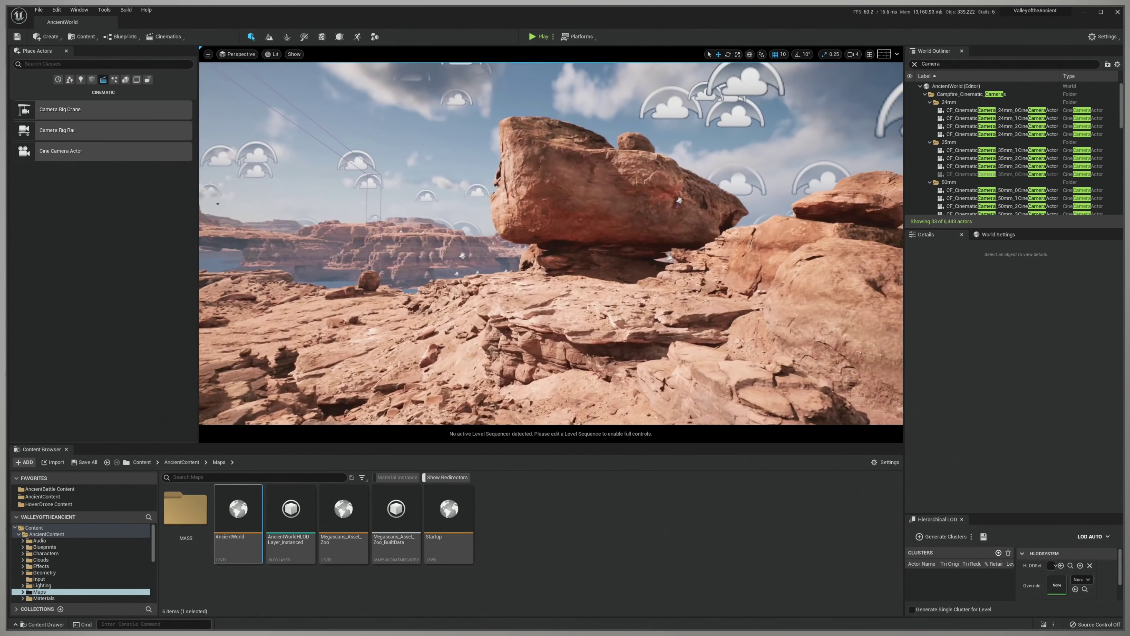
{"action": "key", "text": "w"}
{"action": "right_click_drag", "start_coordinate": [550, 243], "coordinate": [463, 307]}
{"action": "right_click_drag", "start_coordinate": [554, 260], "coordinate": [562, 285]}
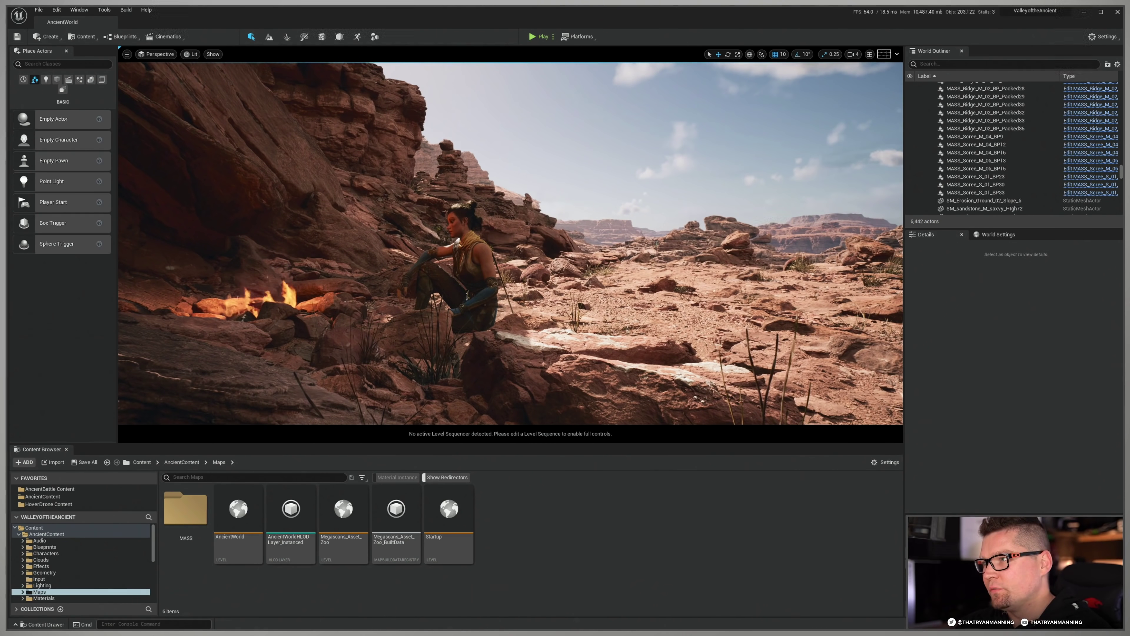
{"action": "right_click_drag", "start_coordinate": [510, 244], "coordinate": [499, 240]}
{"action": "right_click_drag", "start_coordinate": [411, 216], "coordinate": [370, 200]}
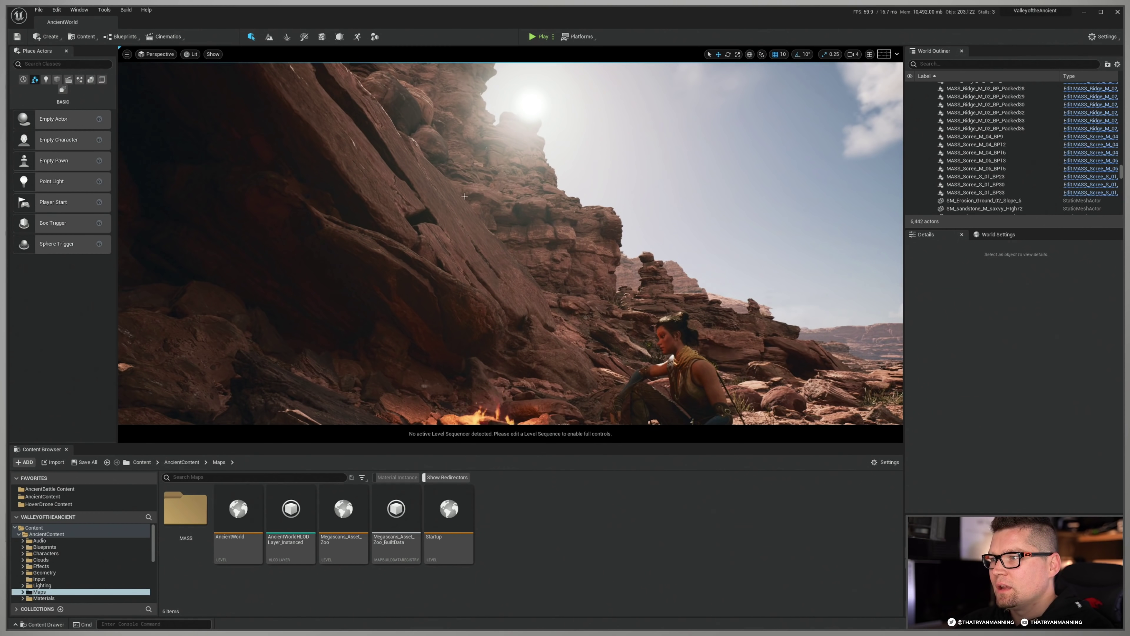
{"action": "right_click_drag", "start_coordinate": [333, 242], "coordinate": [422, 263]}
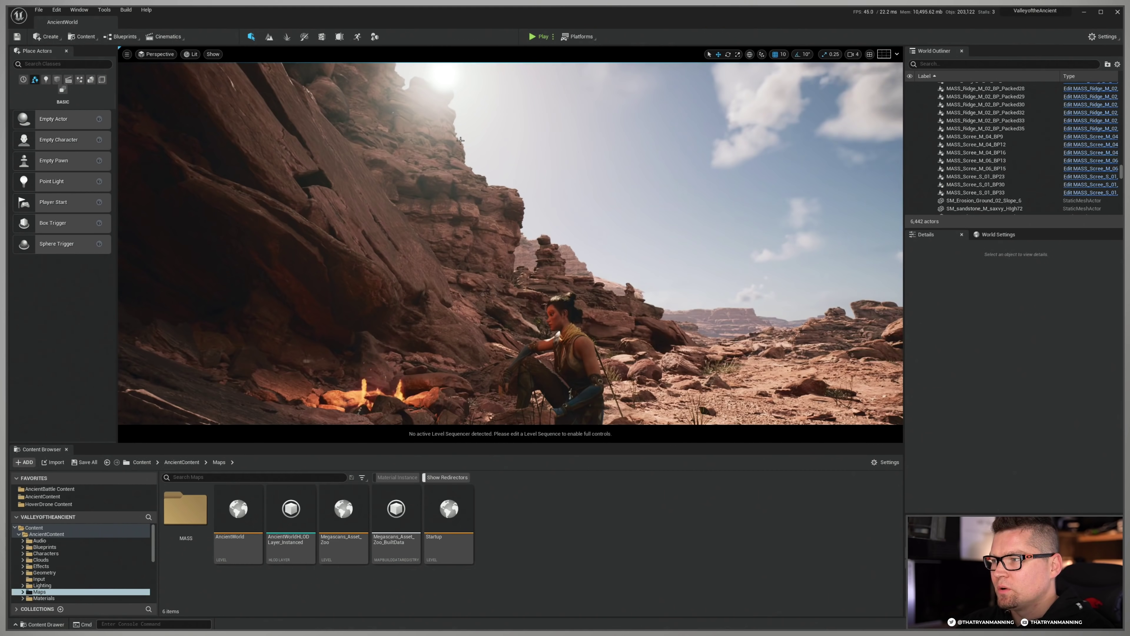
{"action": "right_click_drag", "start_coordinate": [334, 242], "coordinate": [334, 160]}
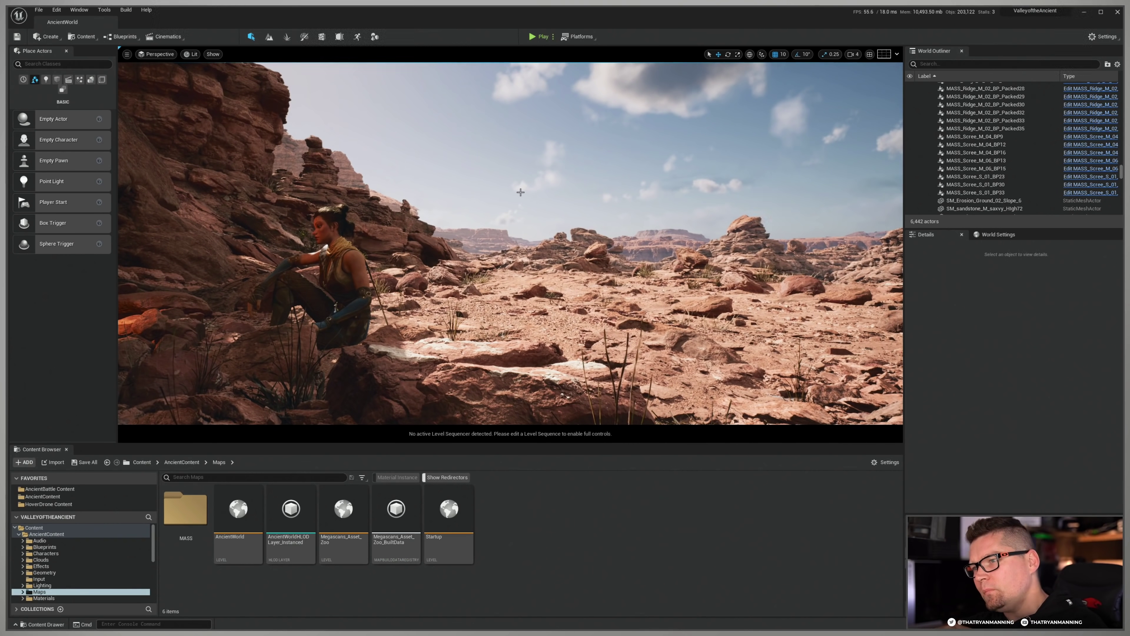
{"action": "right_click_drag", "start_coordinate": [522, 181], "coordinate": [458, 182]}
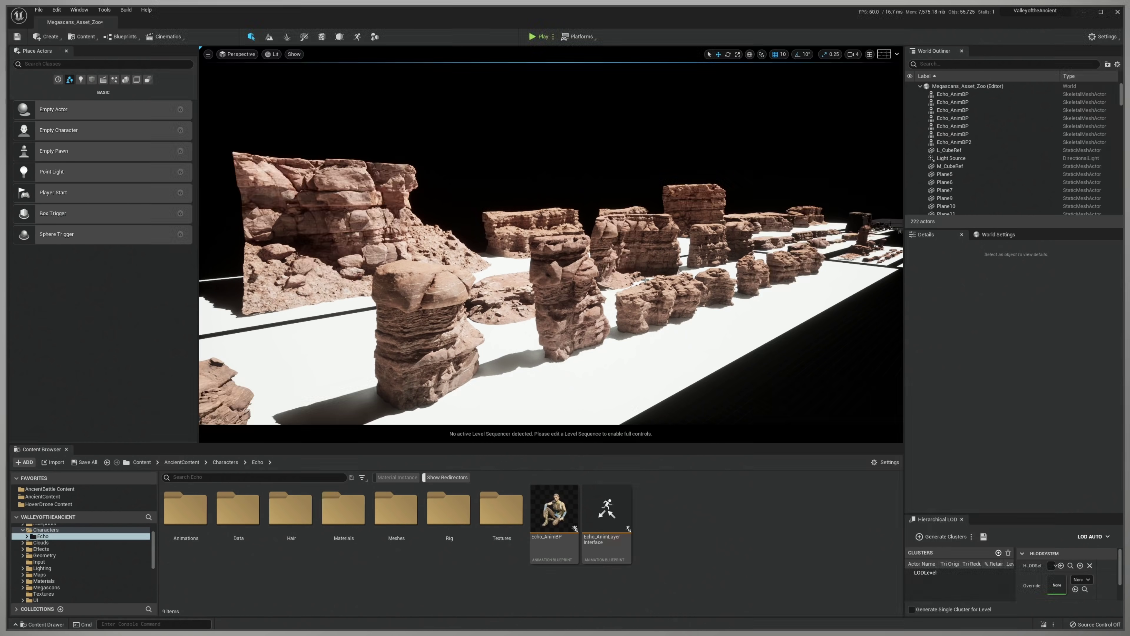
Approach the large rock formations in the Megascans_Asset_Zoo level and select the SM_umqkchpga_High rock.
{"action": "key", "text": "w"}
{"action": "right_click_drag", "start_coordinate": [523, 293], "coordinate": [495, 242]}
{"action": "key", "text": "w"}
{"action": "key", "text": "e"}
{"action": "key", "text": "w"}
{"action": "left_click", "coordinate": [495, 241]}
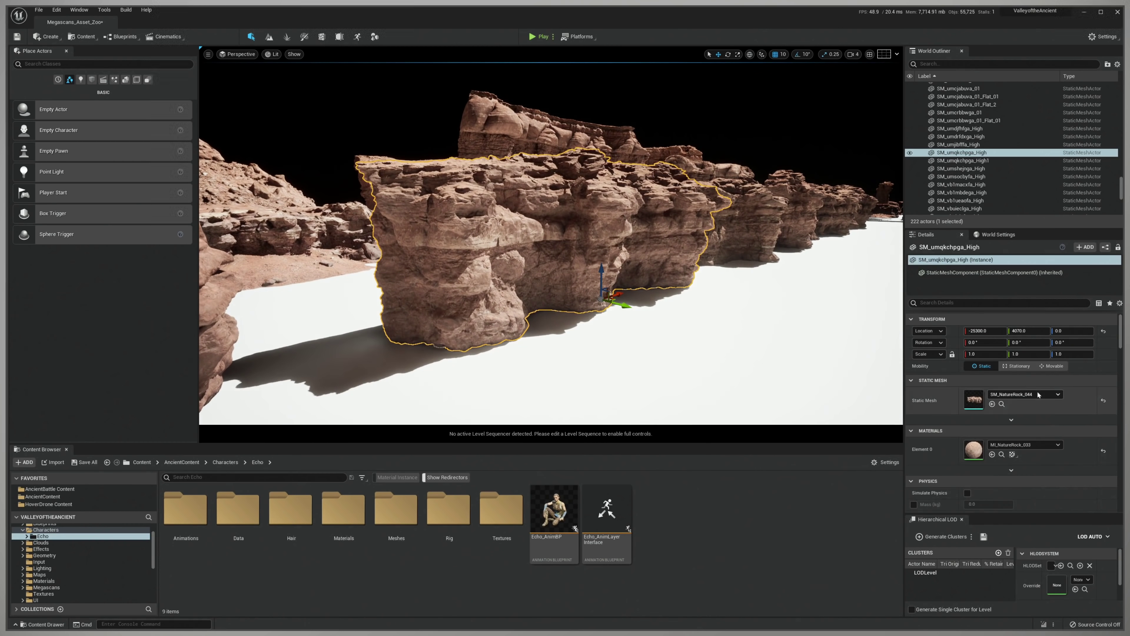
Open the selected rock's static mesh SM_NatureRock_044 for editing and enlarge its editor window over the viewport.
{"action": "key", "text": "ctrl+e"}
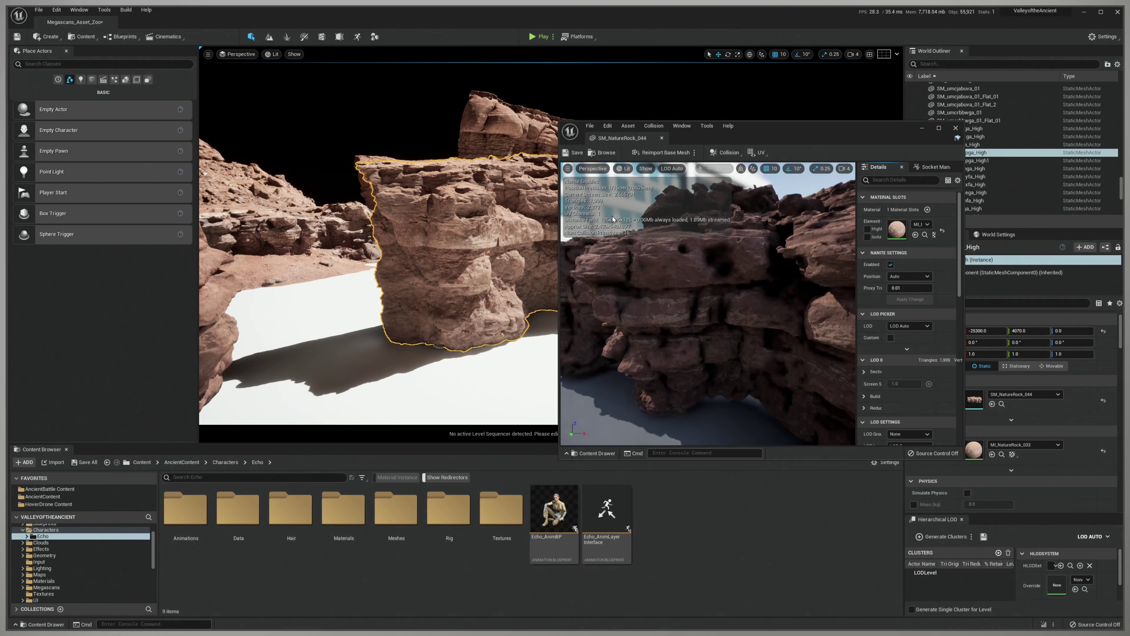
{"action": "left_click_drag", "start_coordinate": [736, 136], "coordinate": [403, 82]}
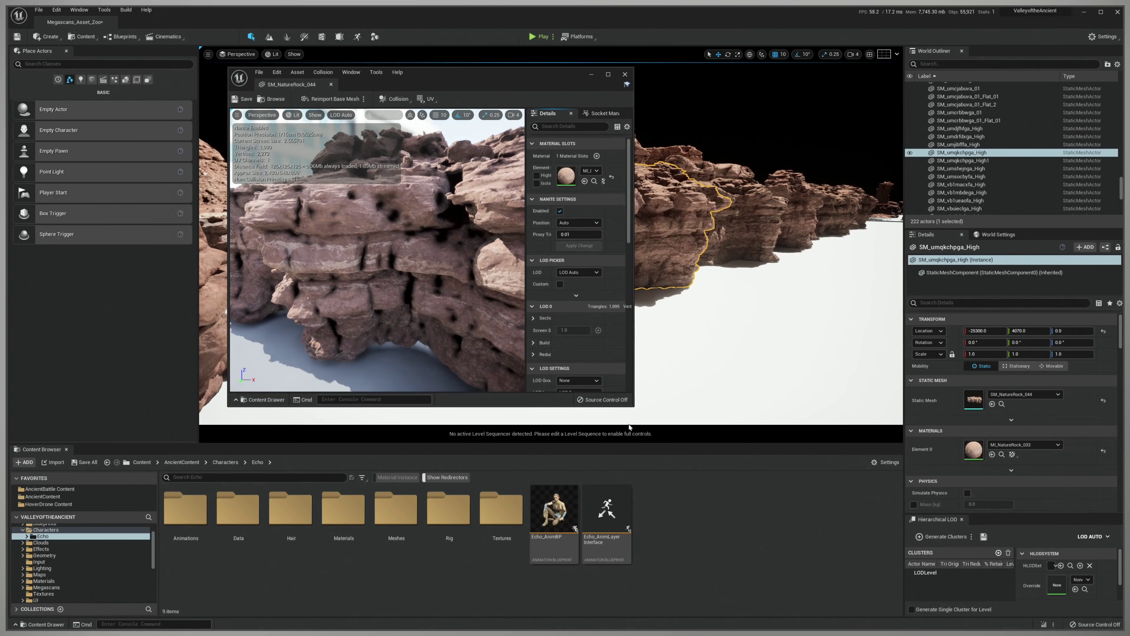
{"action": "left_click_drag", "start_coordinate": [635, 406], "coordinate": [908, 530]}
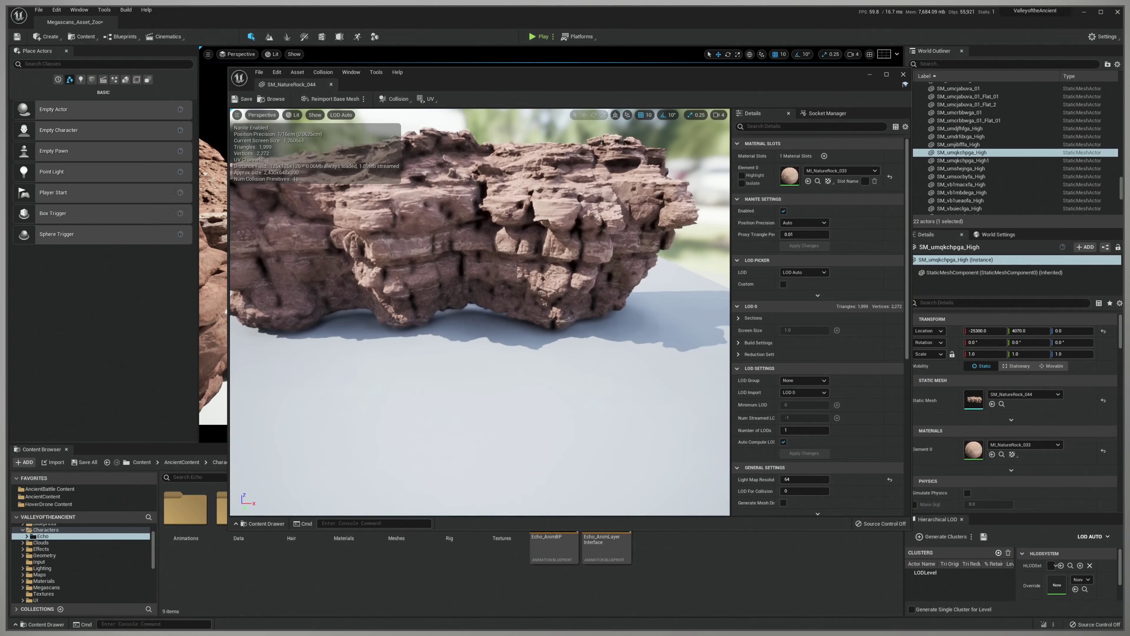
{"action": "mouse_move", "coordinate": [536, 316]}
{"action": "left_mouse_down"}
{"action": "mouse_move", "coordinate": [579, 317]}
{"action": "mouse_move", "coordinate": [537, 316]}
{"action": "left_mouse_up"}
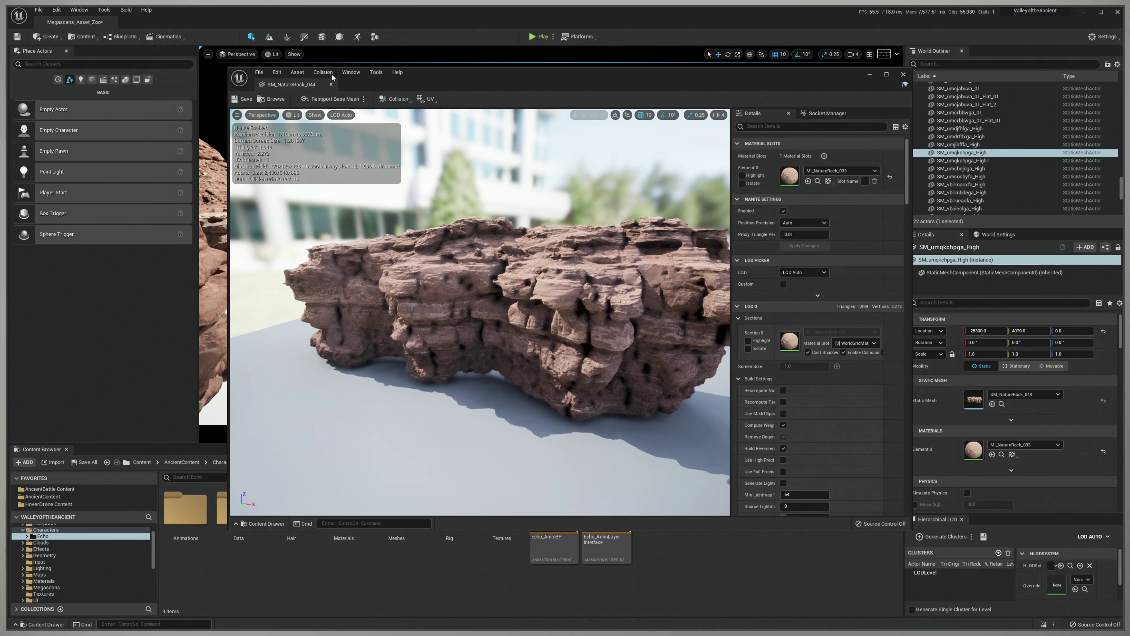
{"action": "left_click", "coordinate": [330, 73]}
{"action": "mouse_move", "coordinate": [354, 73]}
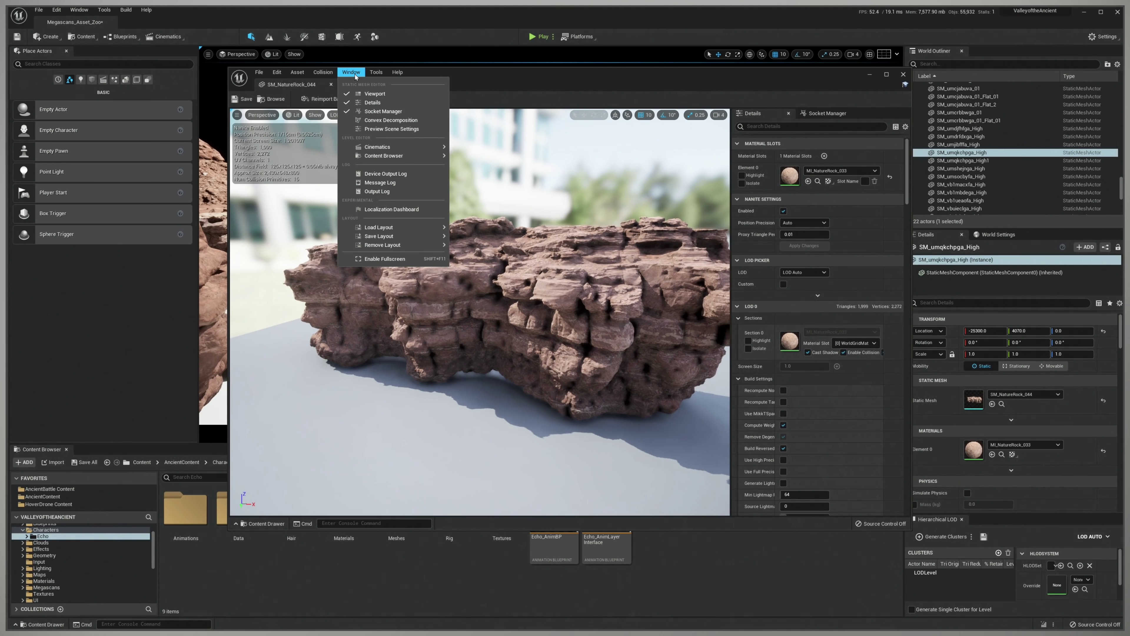
Check the Socket Manager of SM_NatureRock_044, view the rock mesh from another side, and close the static mesh editor.
{"action": "left_click", "coordinate": [775, 96]}
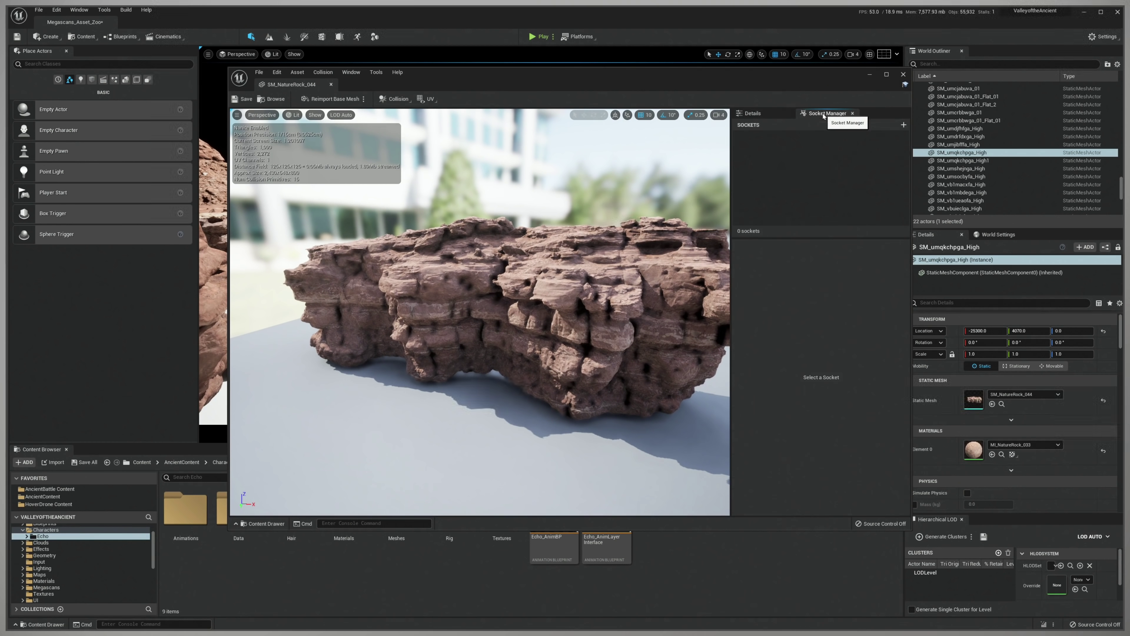
{"action": "left_click_drag", "start_coordinate": [583, 236], "coordinate": [534, 242], "text": "alt"}
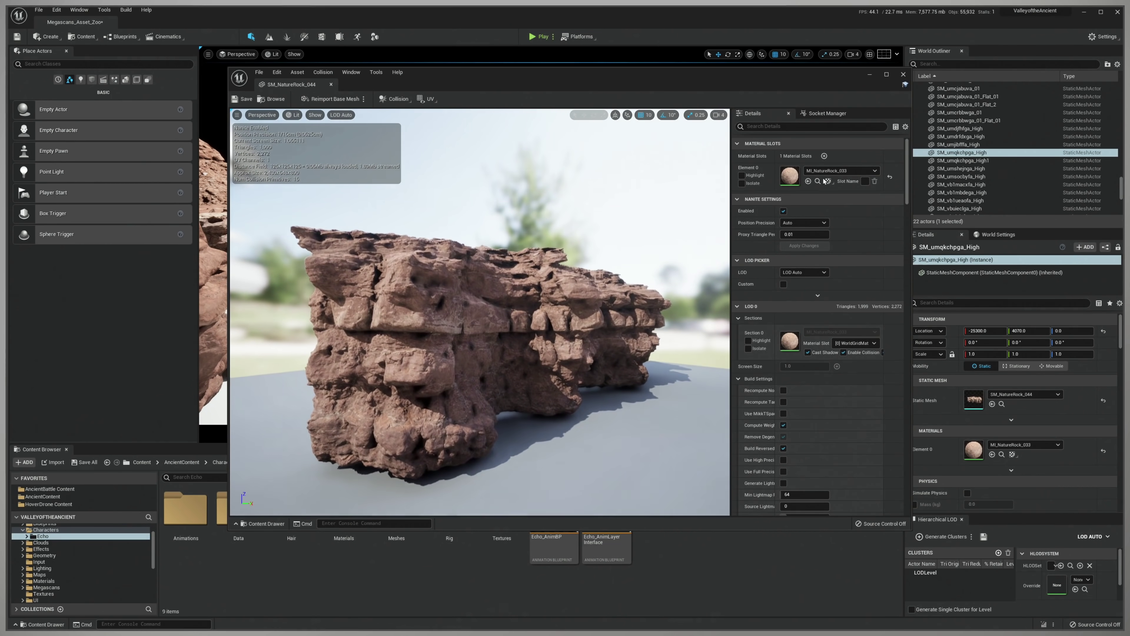
{"action": "left_click", "coordinate": [904, 75]}
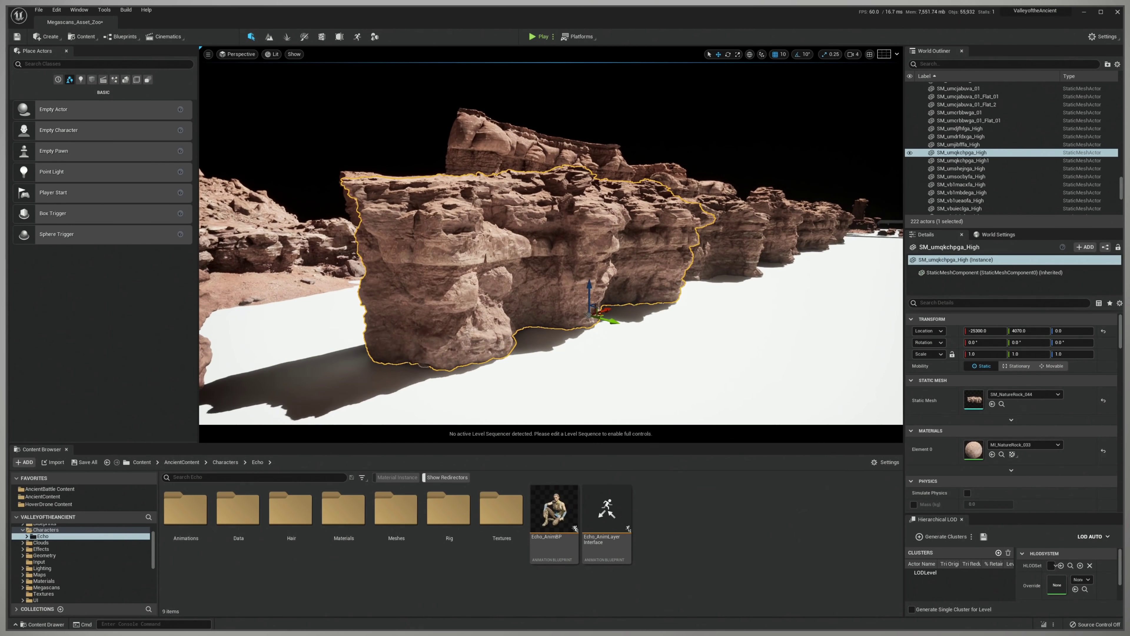
Deselect the rock and fly closer to the rock formations in the Megascans_Asset_Zoo level.
{"action": "key", "text": "Escape"}
{"action": "right_click_drag", "start_coordinate": [551, 243], "coordinate": [580, 218]}
{"action": "key", "text": "w"}
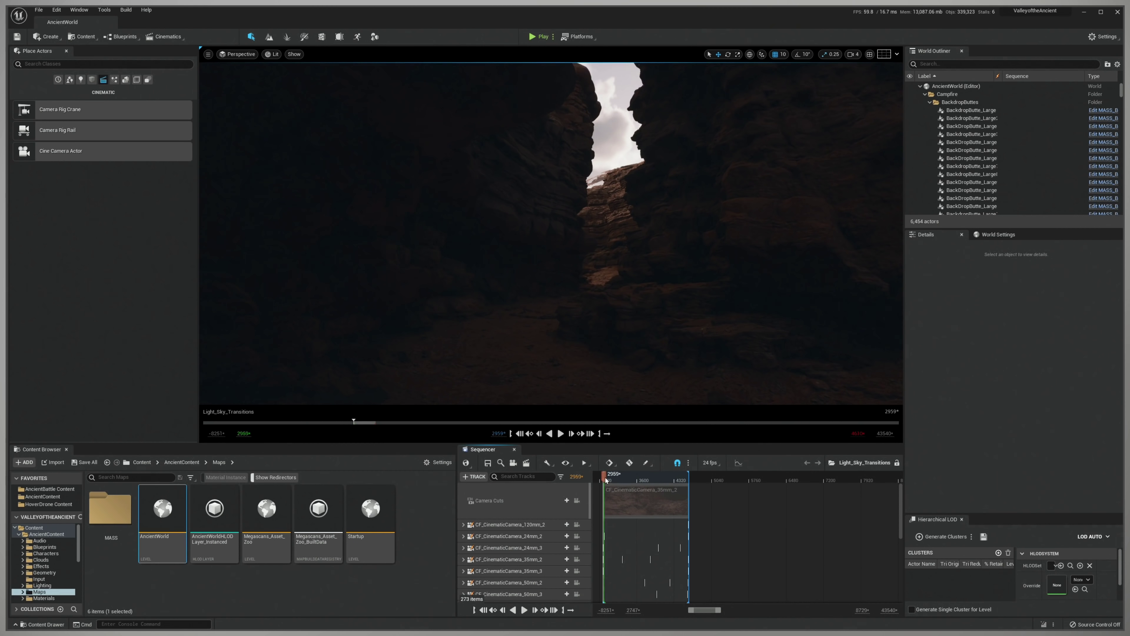
Advance the Light_Sky_Transitions sequence to frame 3222 and select the CF_DirectionalLight4 actor by searching the World Outliner for "Dire".
{"action": "left_click_drag", "start_coordinate": [606, 480], "coordinate": [619, 478]}
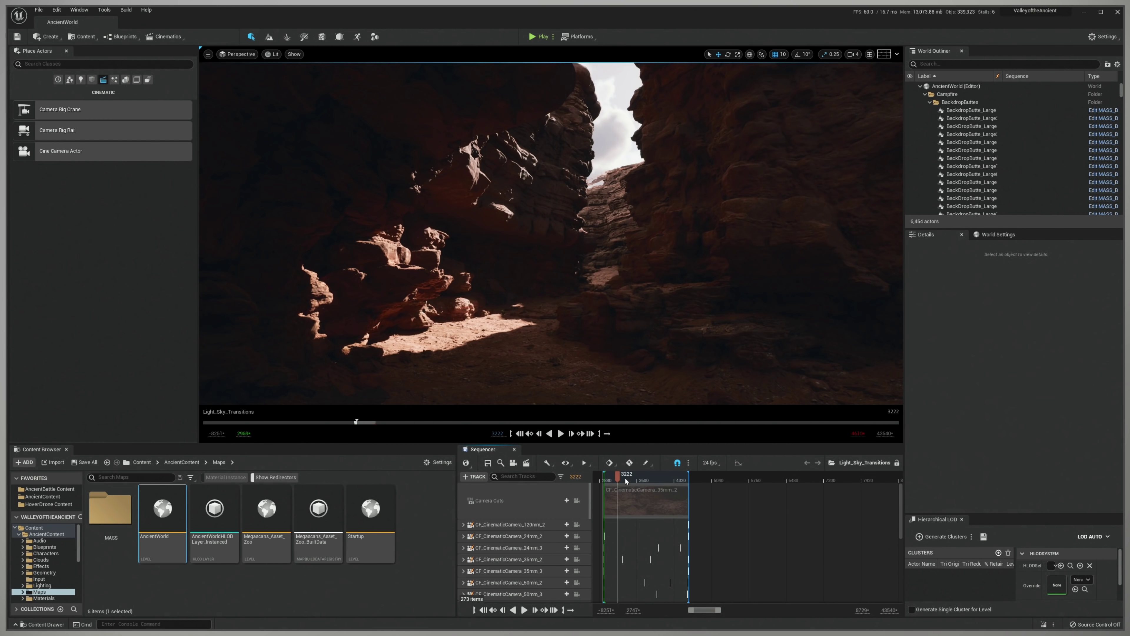
{"action": "left_click", "coordinate": [948, 64]}
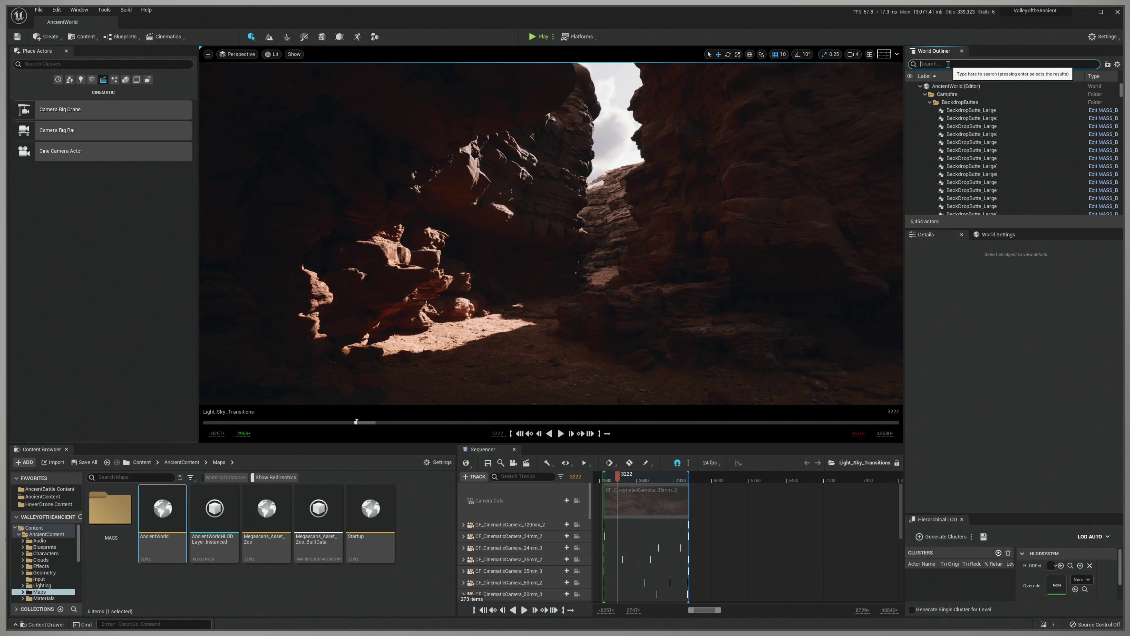
{"action": "type", "text": "Dire"}
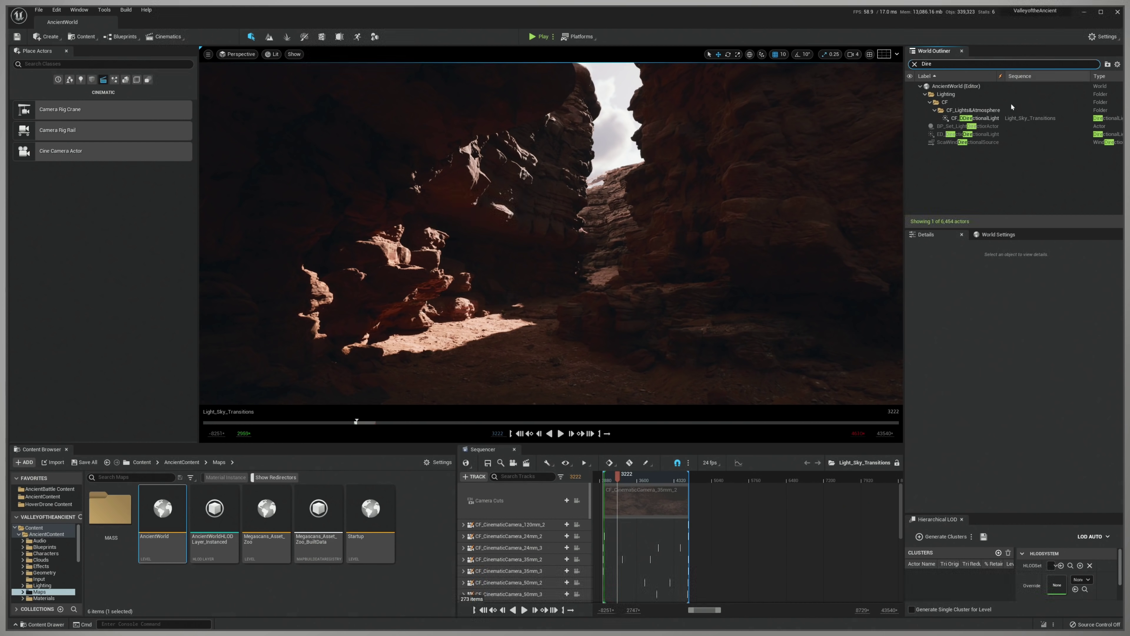
{"action": "left_click", "coordinate": [1013, 118]}
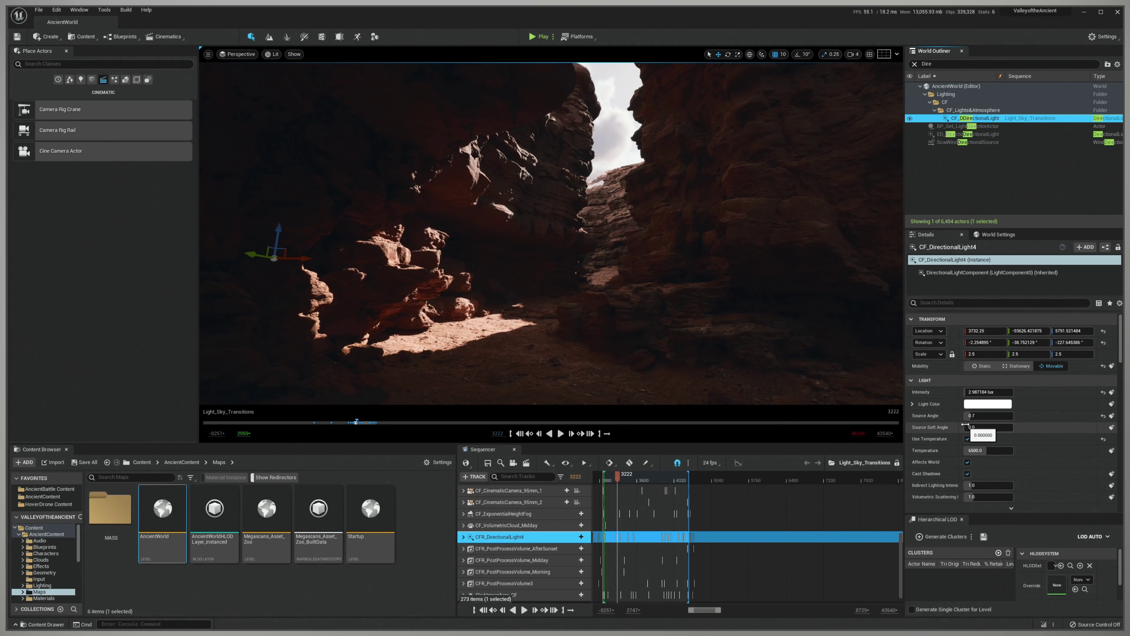
{"action": "left_click", "coordinate": [972, 485]}
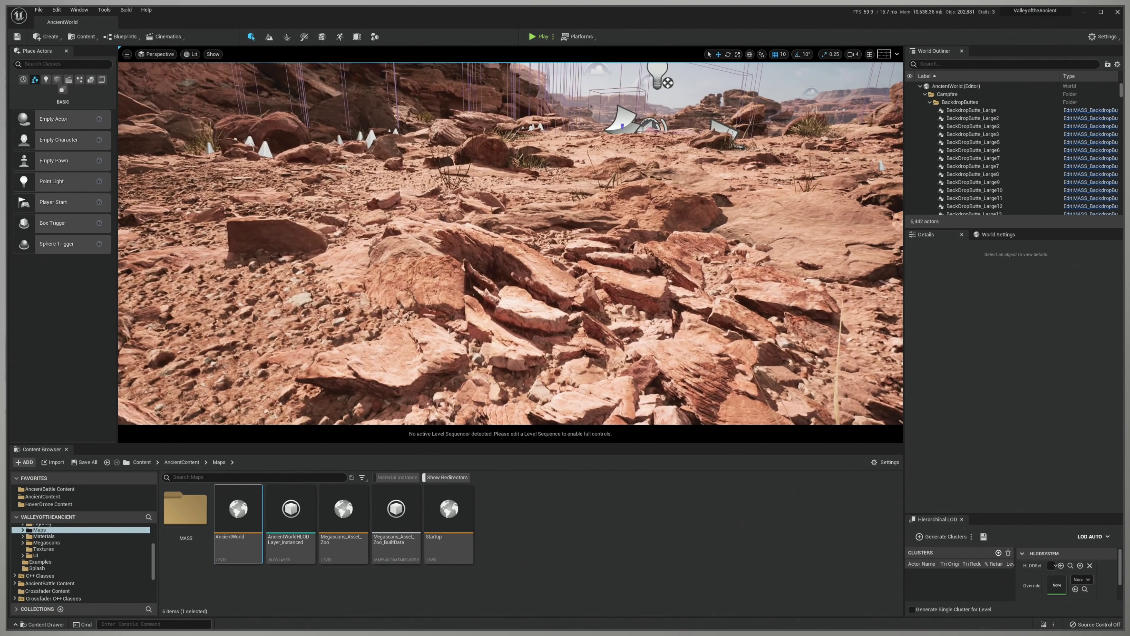
Look across the rocky ground of the AncientWorld level and compare it in Wireframe, Unlit and Lit view modes.
{"action": "left_click", "coordinate": [568, 247]}
{"action": "right_click_drag", "start_coordinate": [629, 210], "coordinate": [418, 200]}
{"action": "key", "text": "Escape"}
{"action": "key", "text": "alt+2"}
{"action": "key", "text": "alt+3"}
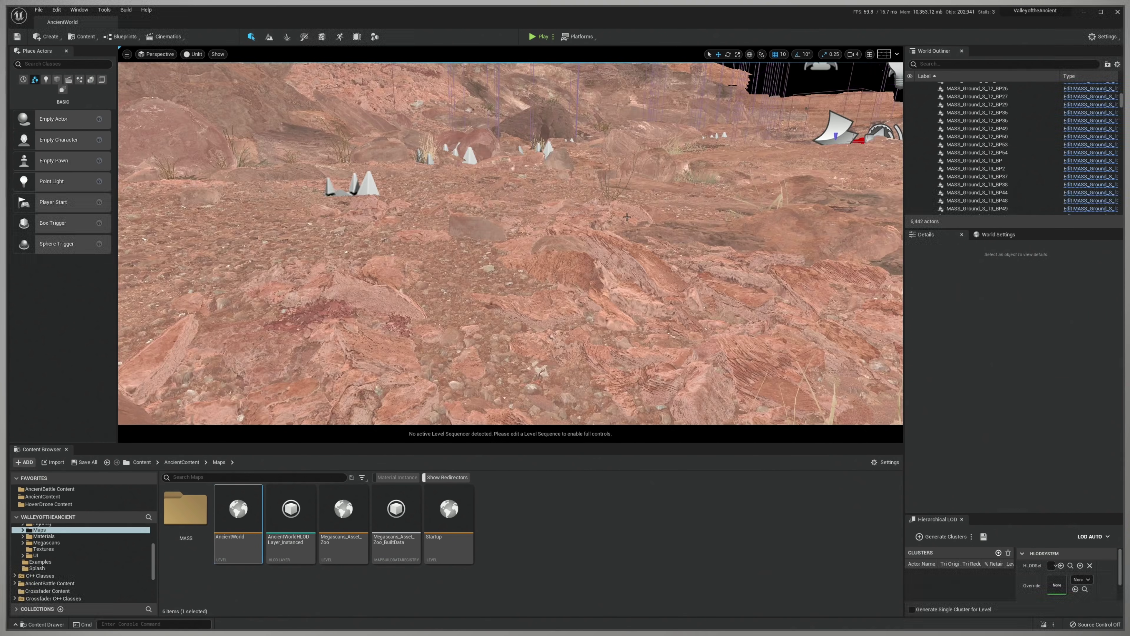
{"action": "key", "text": "alt+4"}
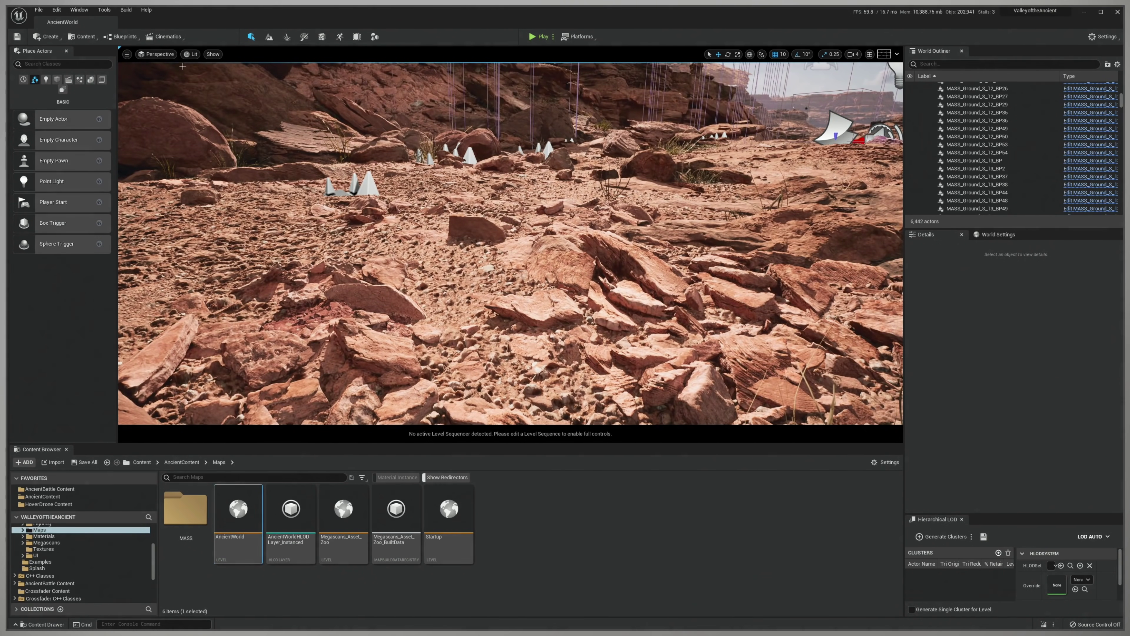
Display the AncientWorld level in Wireframe view mode.
{"action": "left_click", "coordinate": [166, 56]}
{"action": "left_click", "coordinate": [191, 55]}
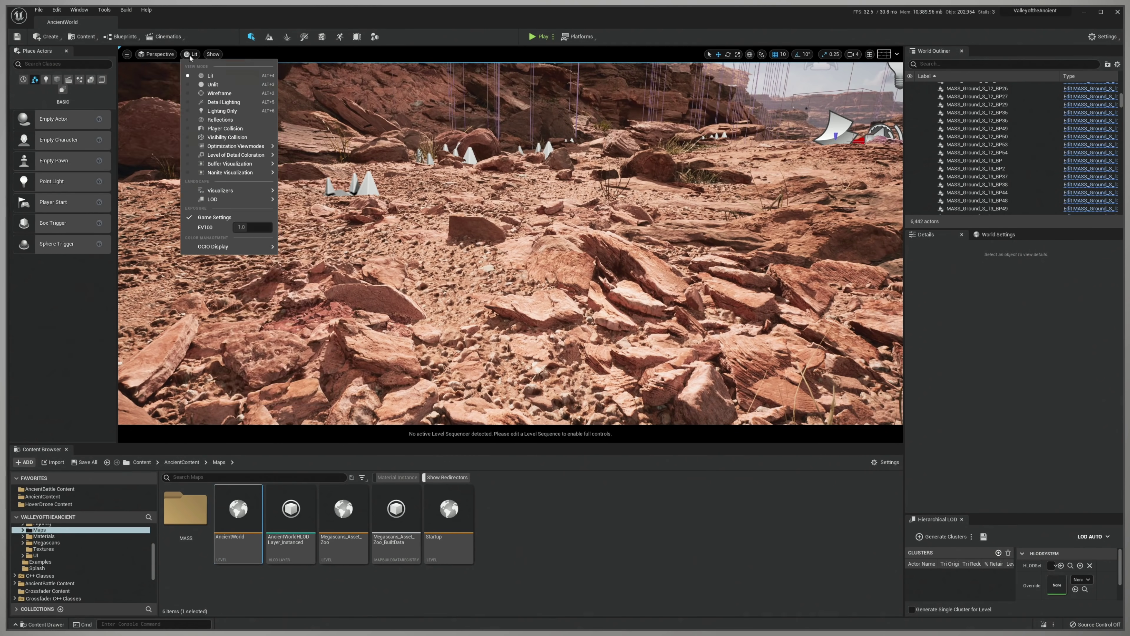
{"action": "left_click", "coordinate": [219, 93]}
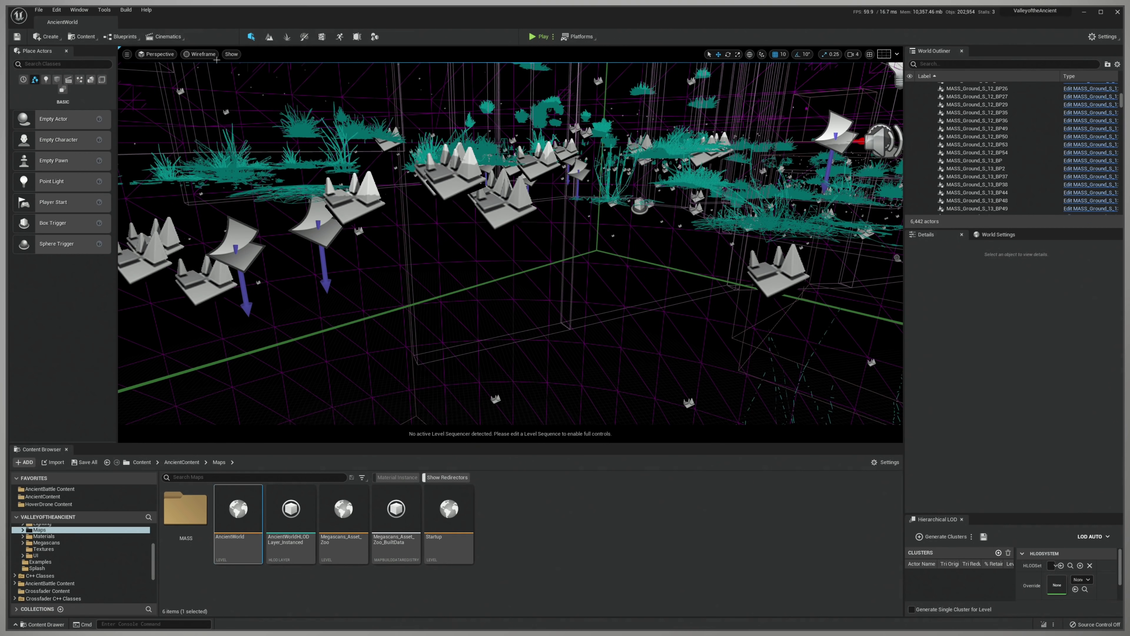
Switch the level view to the Nanite Overview visualization.
{"action": "left_click", "coordinate": [201, 55]}
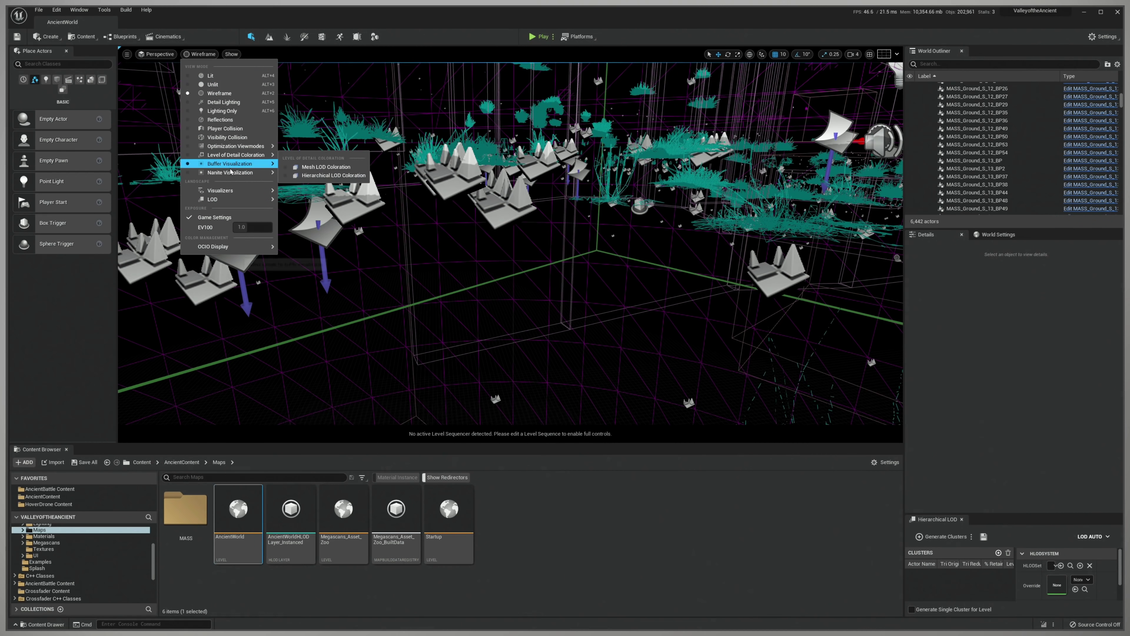
{"action": "mouse_move", "coordinate": [258, 173]}
{"action": "left_click", "coordinate": [340, 188]}
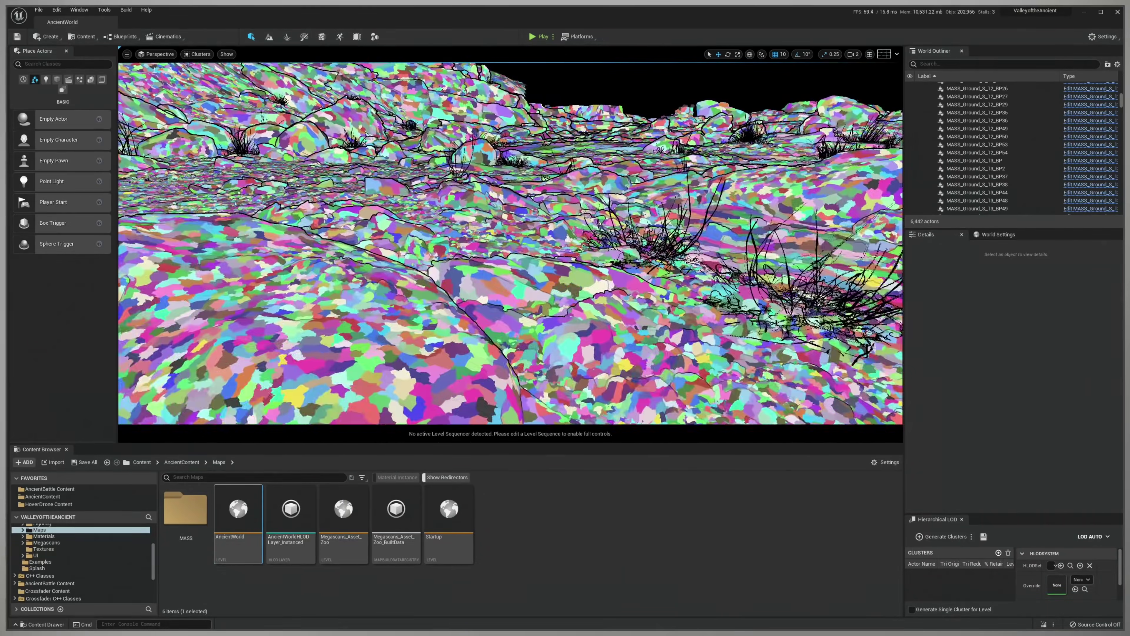
Back away from the rocks and show them in the Nanite Mask visualization, followed by Overview.
{"action": "key", "text": "s"}
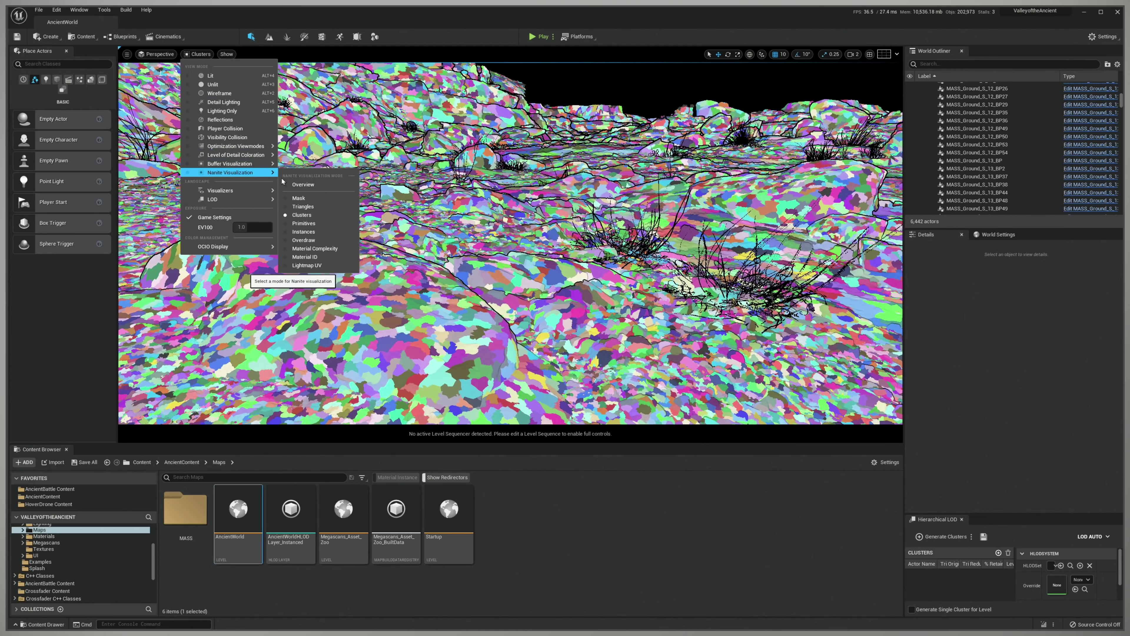
{"action": "left_click", "coordinate": [324, 199]}
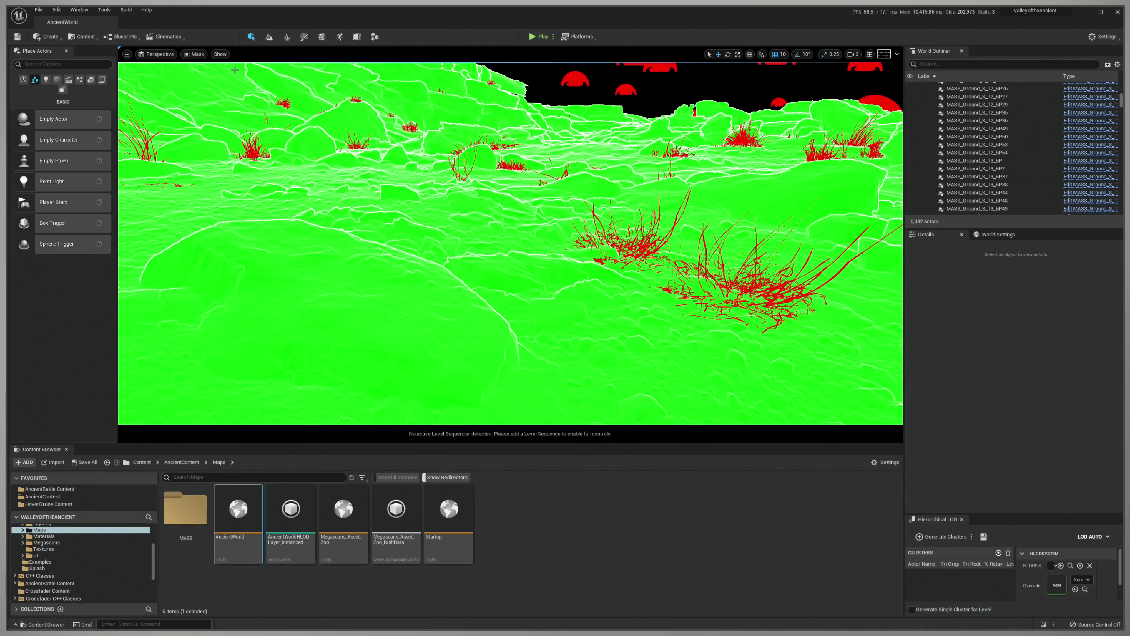
{"action": "left_click", "coordinate": [196, 54]}
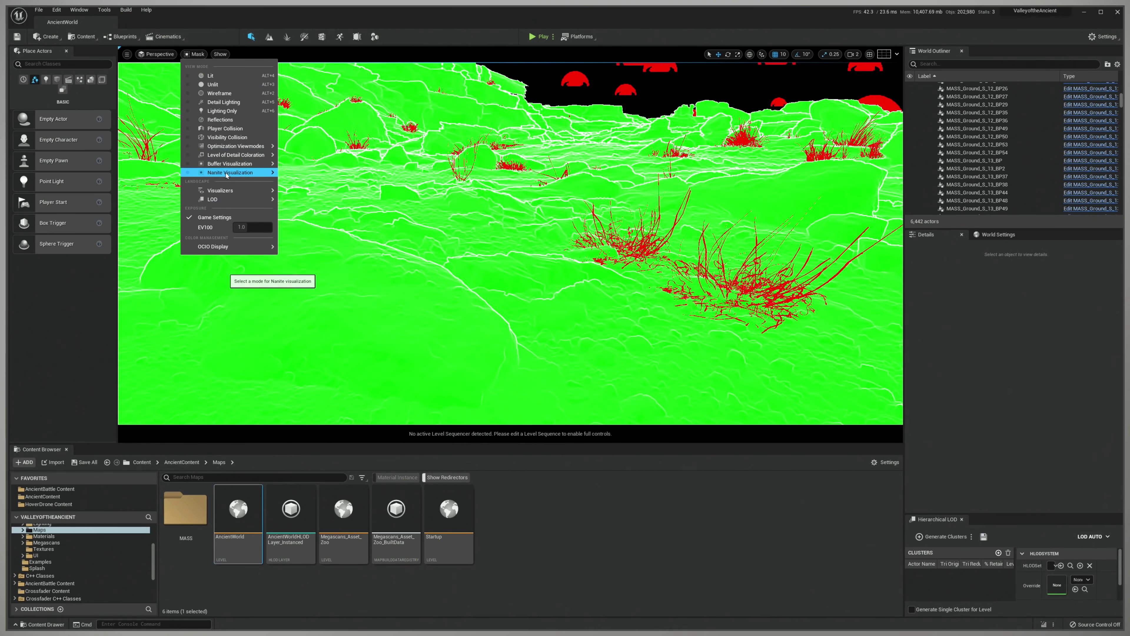
{"action": "mouse_move", "coordinate": [227, 174]}
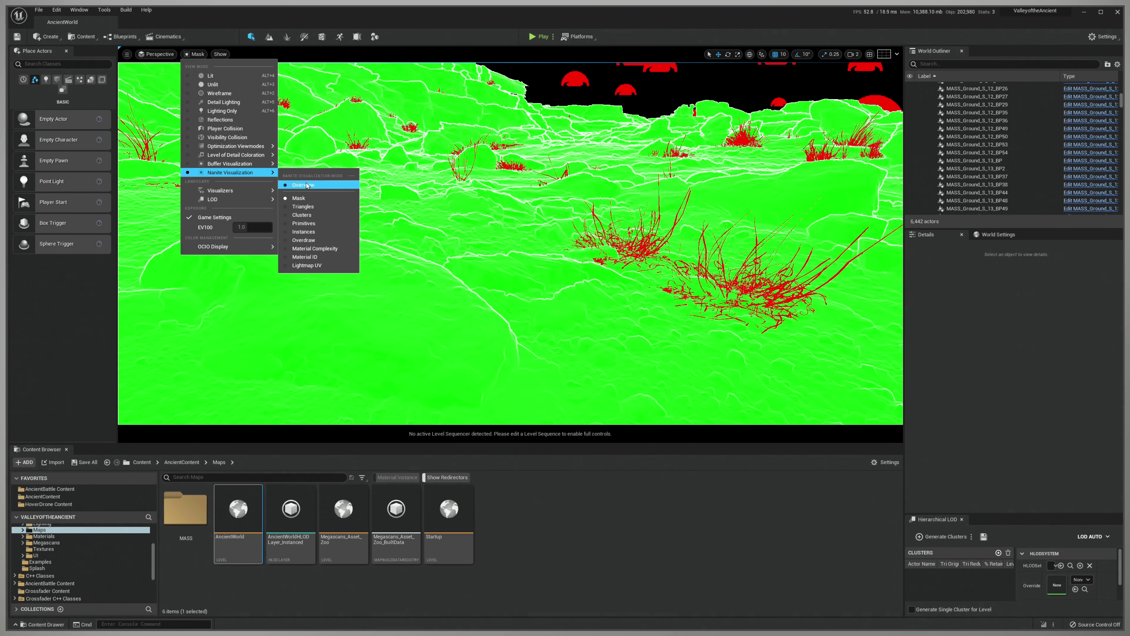
{"action": "left_click", "coordinate": [307, 185]}
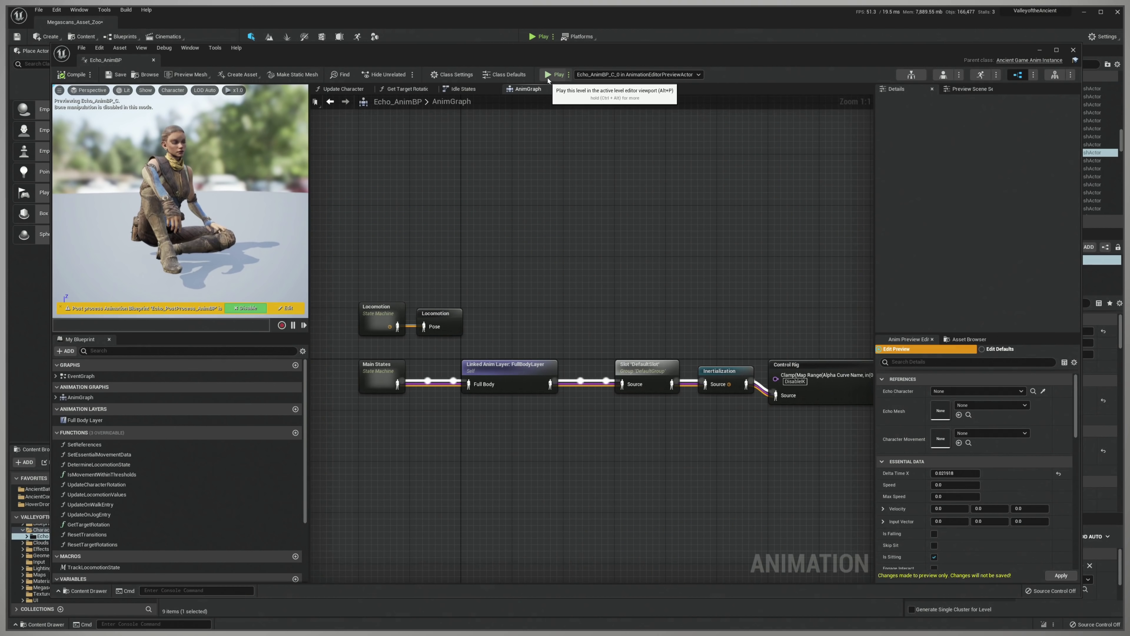
Preview different Echo_AnimBP instances as the debug object and finish with no debug object selected.
{"action": "left_click", "coordinate": [608, 76]}
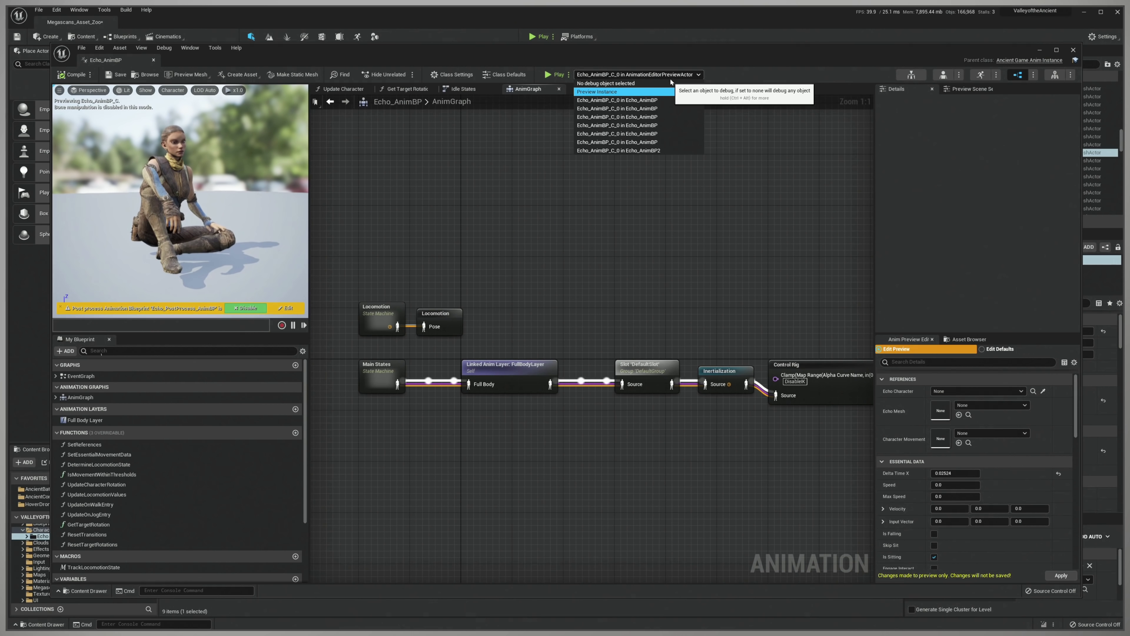
{"action": "left_click", "coordinate": [663, 101]}
{"action": "left_click", "coordinate": [654, 77]}
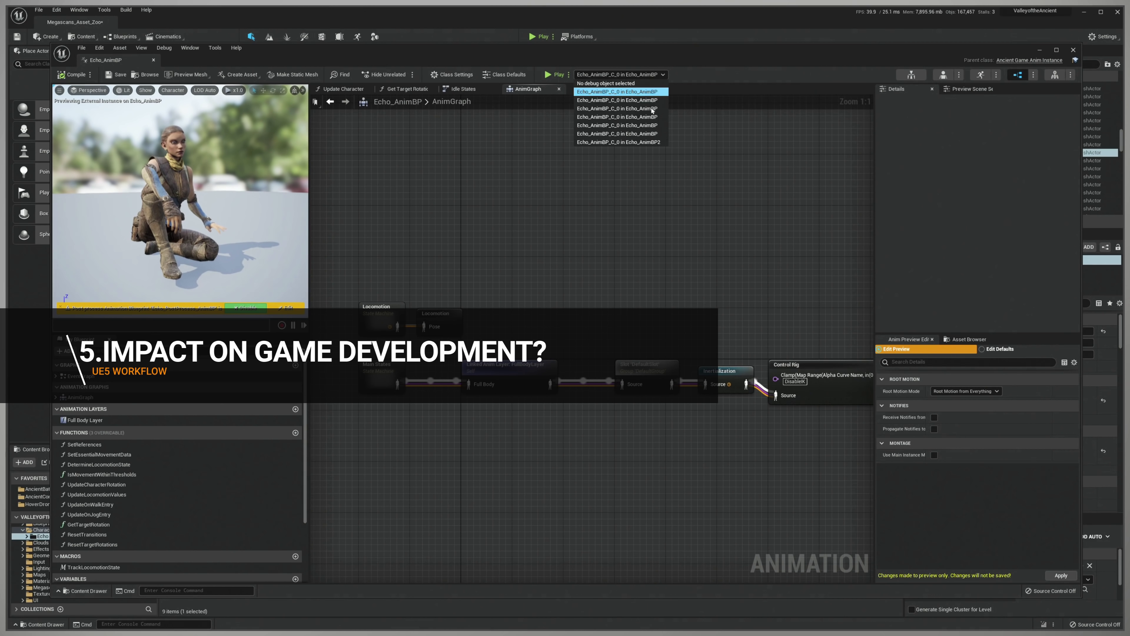
{"action": "left_click", "coordinate": [649, 115]}
{"action": "left_click", "coordinate": [621, 75]}
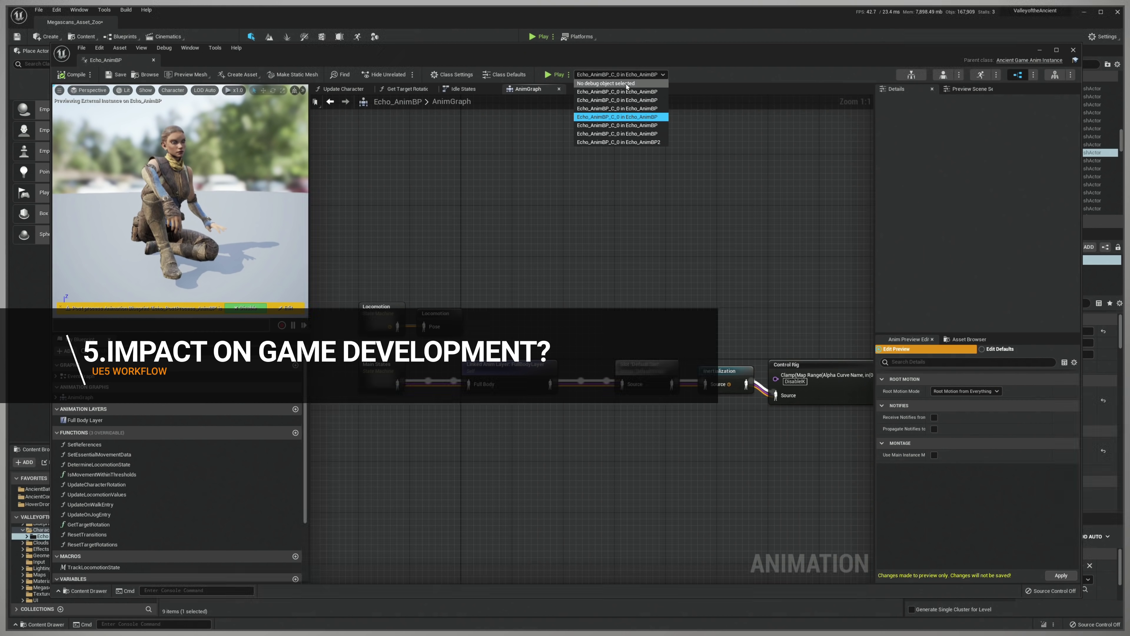
{"action": "left_click", "coordinate": [620, 83]}
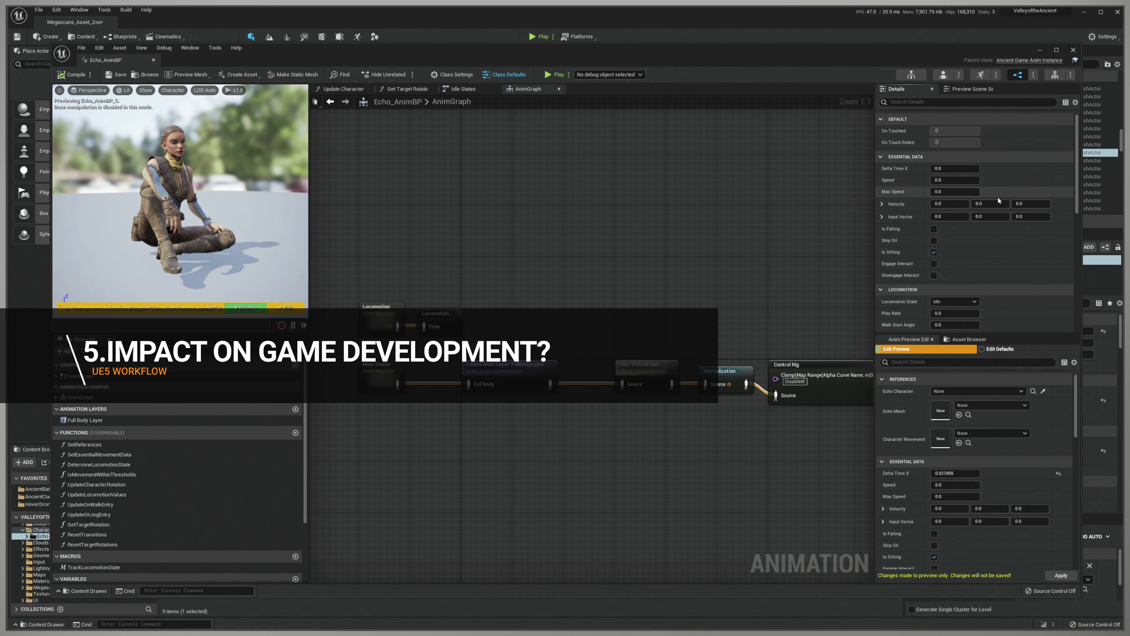
Review the class defaults of Echo_AnimBP and open its Idle States graph.
{"action": "scroll", "coordinate": [987, 232], "scroll_direction": "down", "scroll_amount": 4}
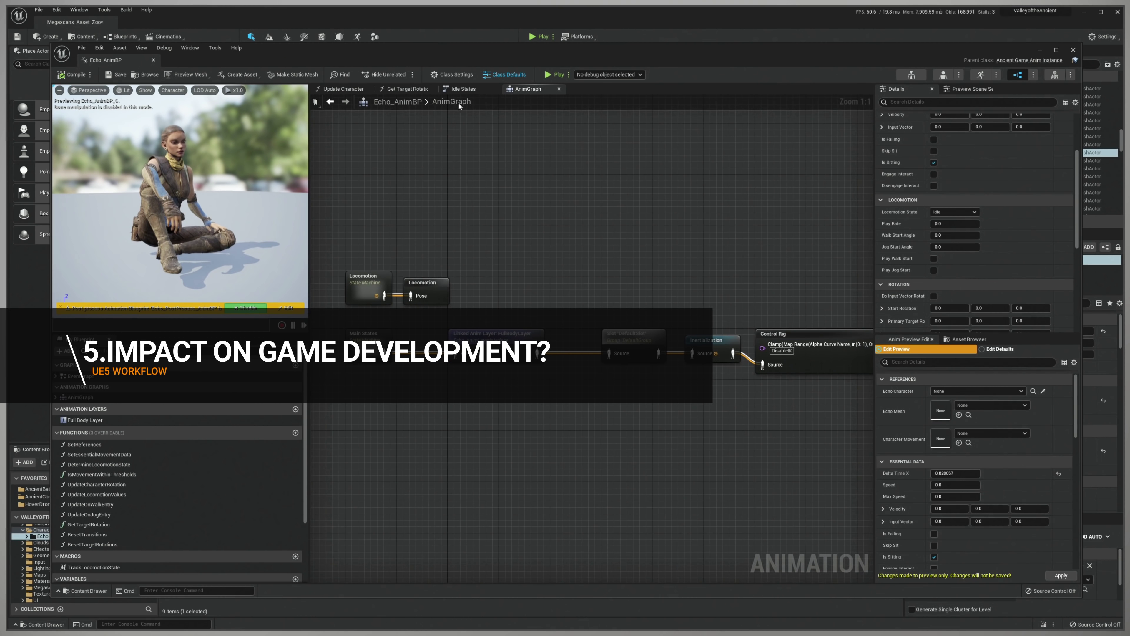
{"action": "left_click", "coordinate": [463, 89]}
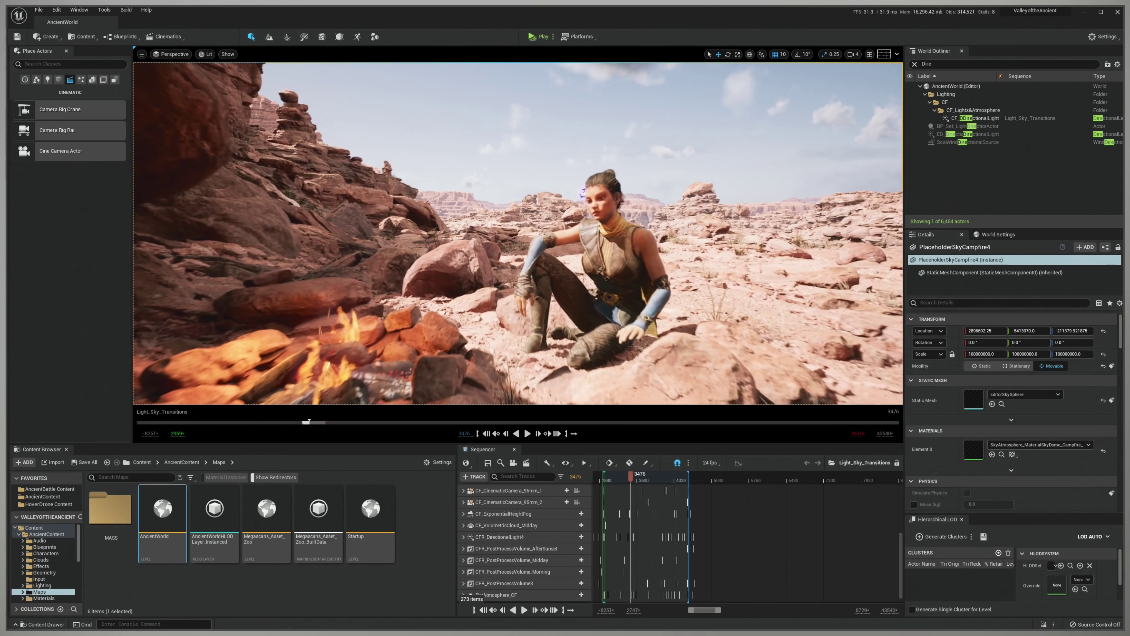
Deselect the campfire sky sphere and open the Level Blueprint of AncientWorld.
{"action": "key", "text": "Escape"}
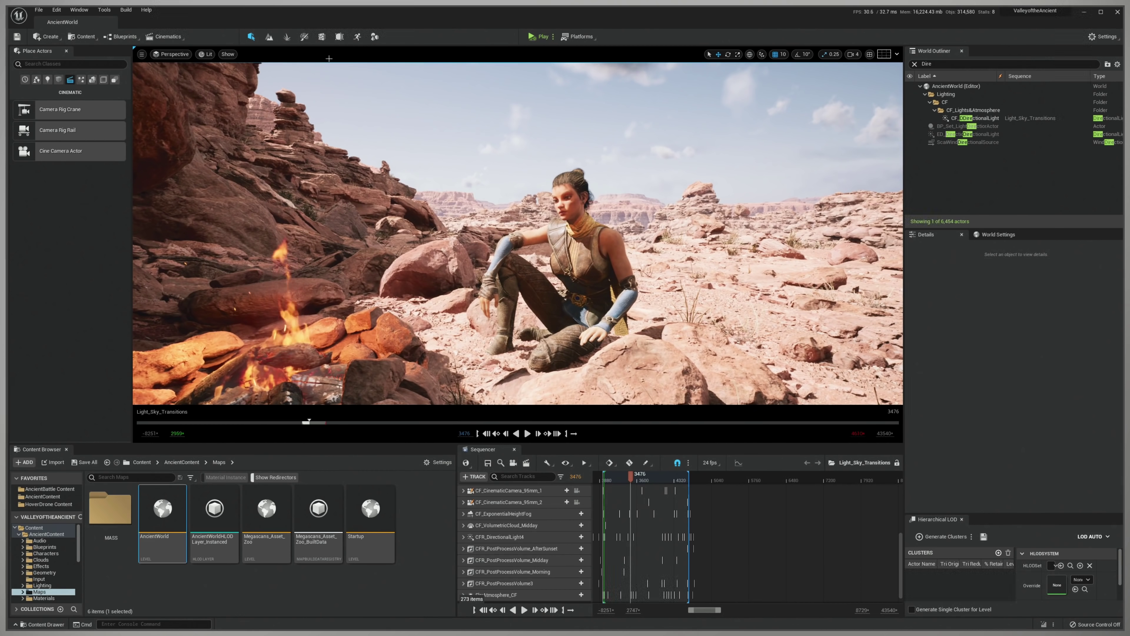
{"action": "left_click", "coordinate": [124, 37]}
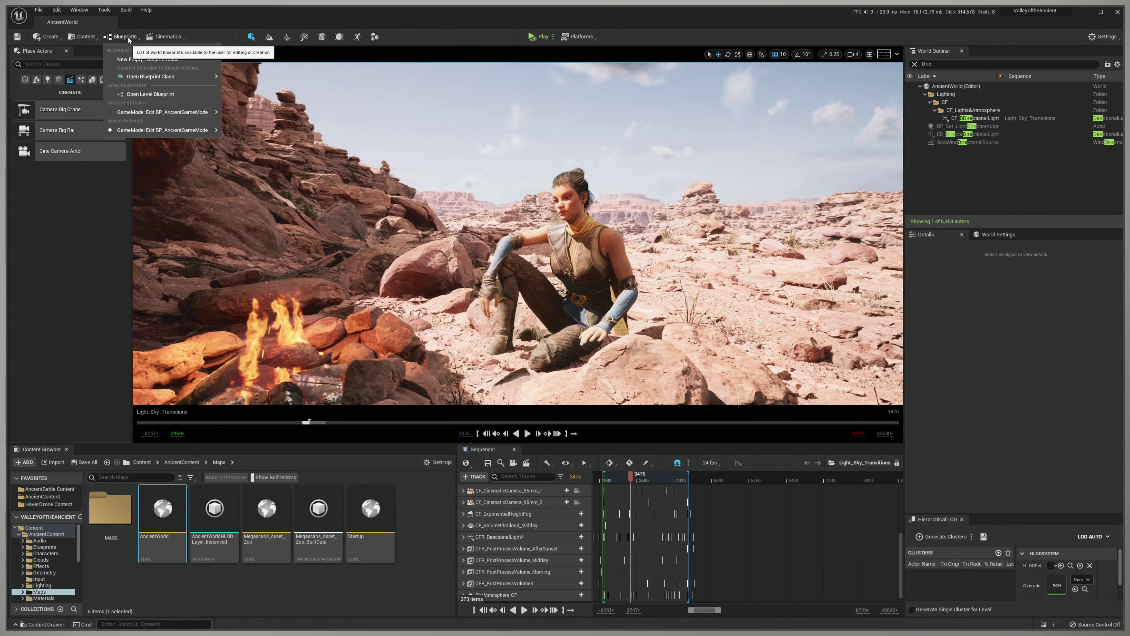
{"action": "left_click", "coordinate": [136, 93]}
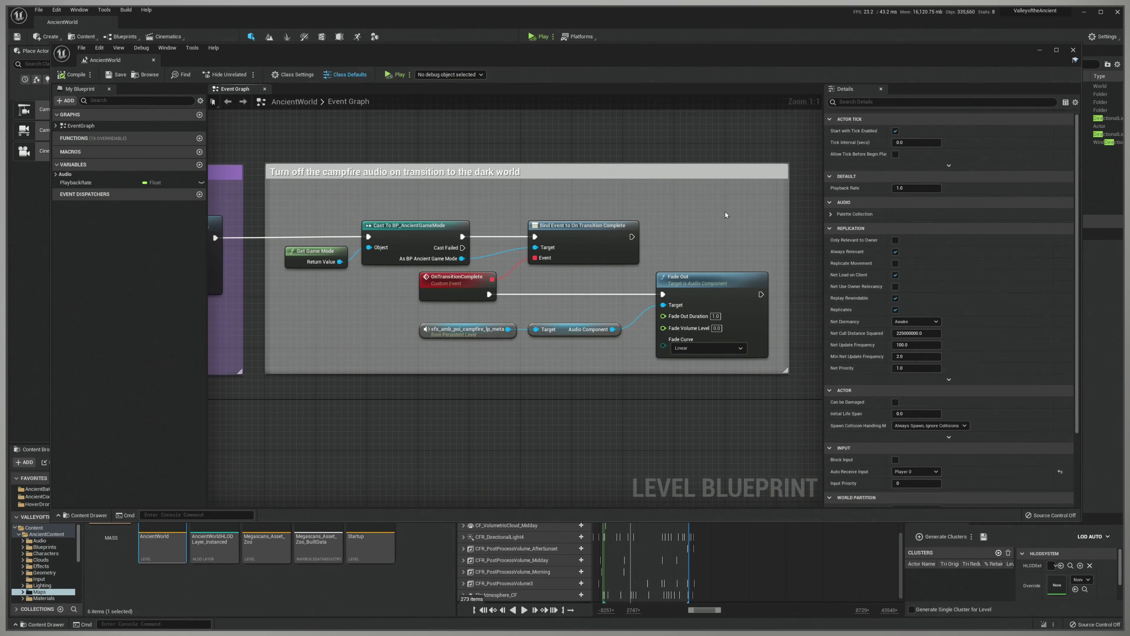
Examine the Level Blueprint's event graph, from the BeginPlay event through the soundscape and desert mix state groups, and close its window.
{"action": "scroll", "coordinate": [485, 271], "scroll_direction": "down", "scroll_amount": 3}
{"action": "right_click_drag", "start_coordinate": [345, 233], "coordinate": [937, 238]}
{"action": "scroll", "coordinate": [525, 241], "scroll_direction": "down", "scroll_amount": 2}
{"action": "right_click_drag", "start_coordinate": [525, 241], "coordinate": [596, 286]}
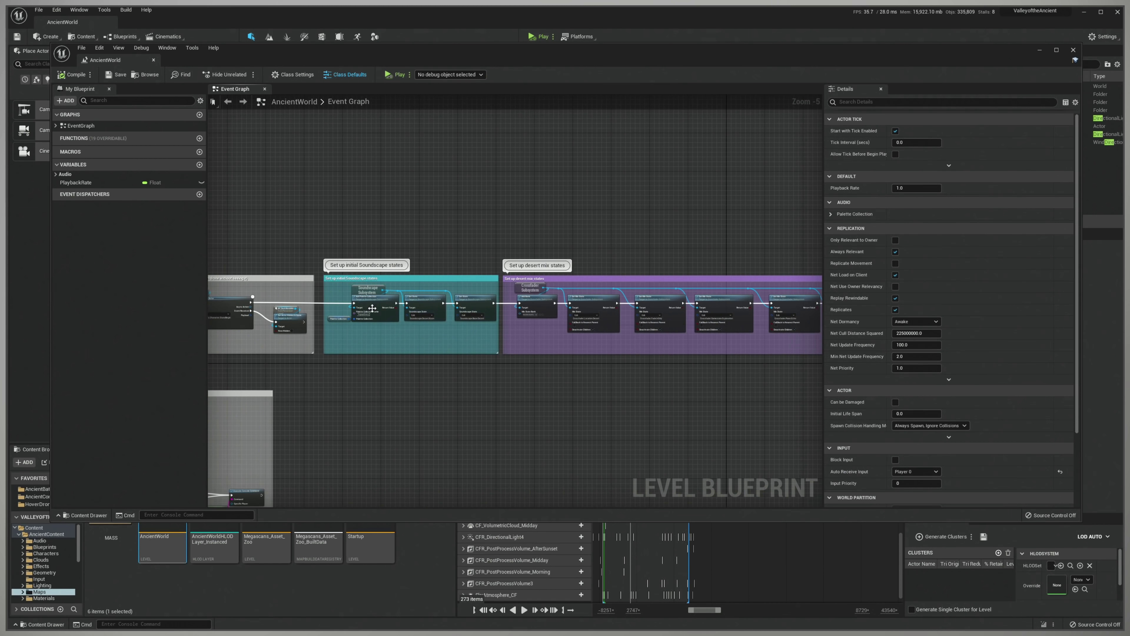
{"action": "scroll", "coordinate": [372, 308], "scroll_direction": "down", "scroll_amount": 7}
{"action": "right_click_drag", "start_coordinate": [406, 324], "coordinate": [624, 308]}
{"action": "scroll", "coordinate": [505, 321], "scroll_direction": "up", "scroll_amount": 10}
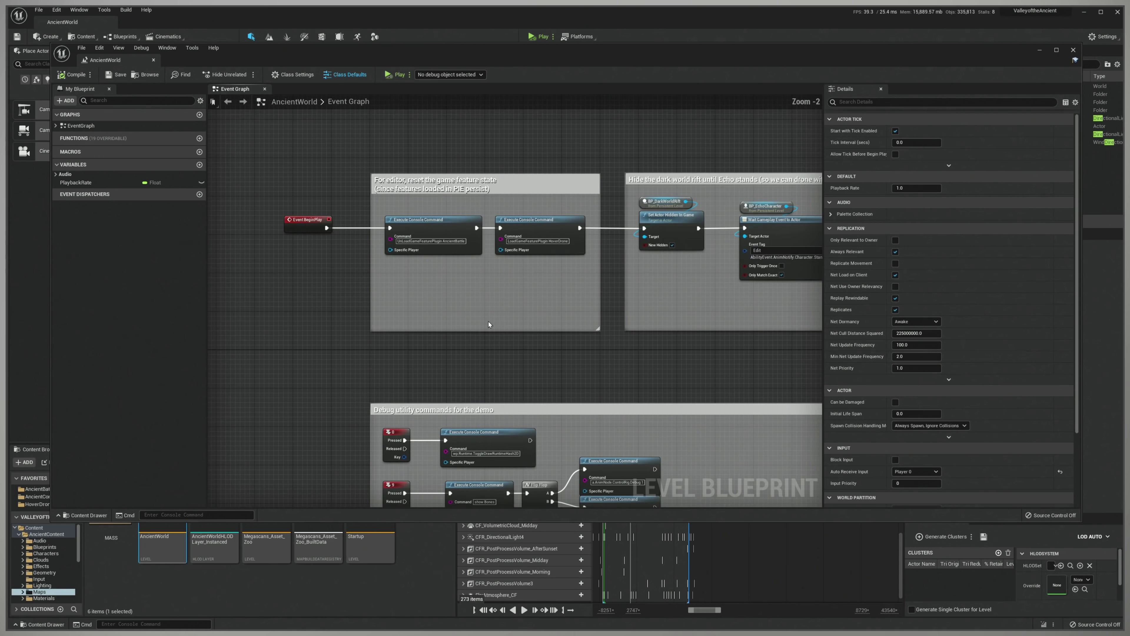
{"action": "right_click_drag", "start_coordinate": [692, 354], "coordinate": [368, 300]}
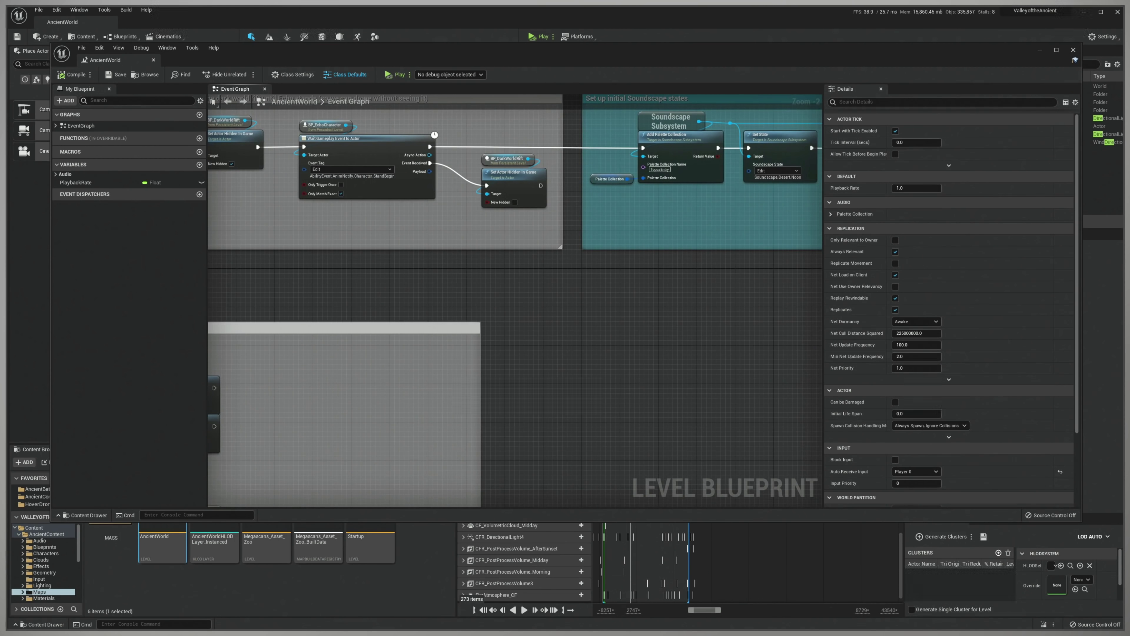
{"action": "right_click_drag", "start_coordinate": [801, 272], "coordinate": [450, 368]}
{"action": "right_click_drag", "start_coordinate": [750, 346], "coordinate": [218, 355]}
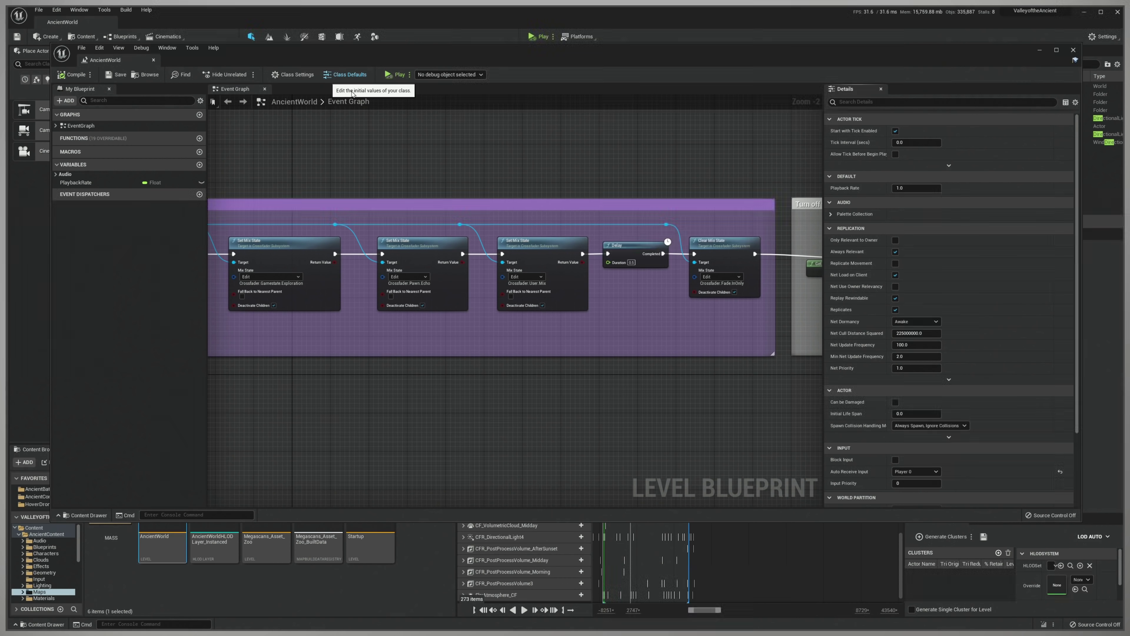
{"action": "left_click", "coordinate": [1072, 49]}
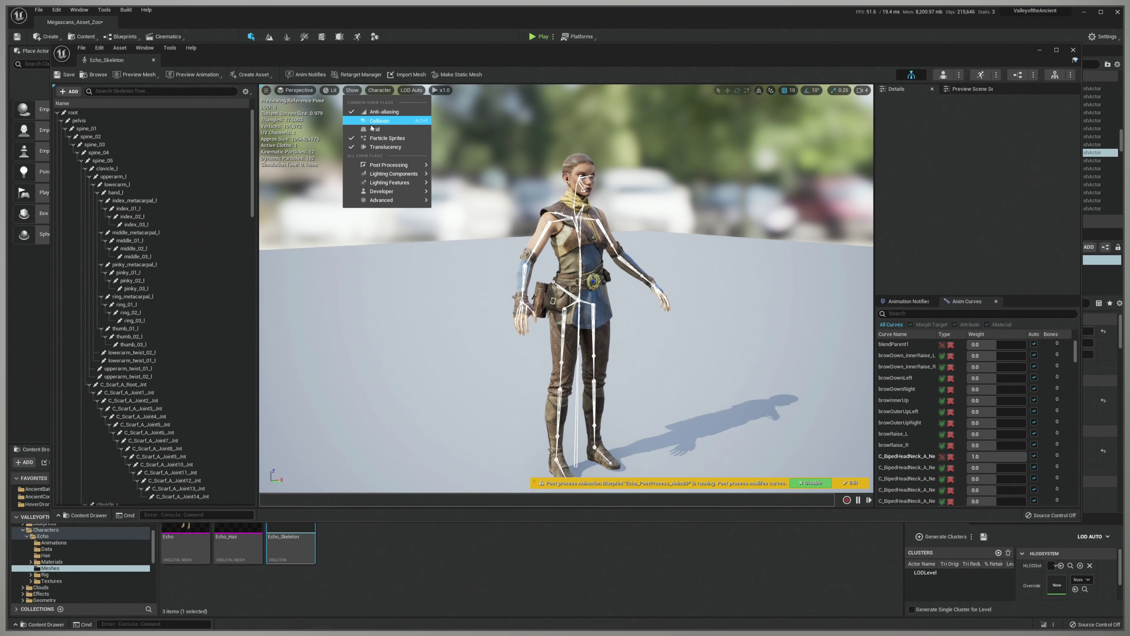
Show the collision shapes on the character in the Echo_Skeleton preview viewport.
{"action": "left_click", "coordinate": [371, 128]}
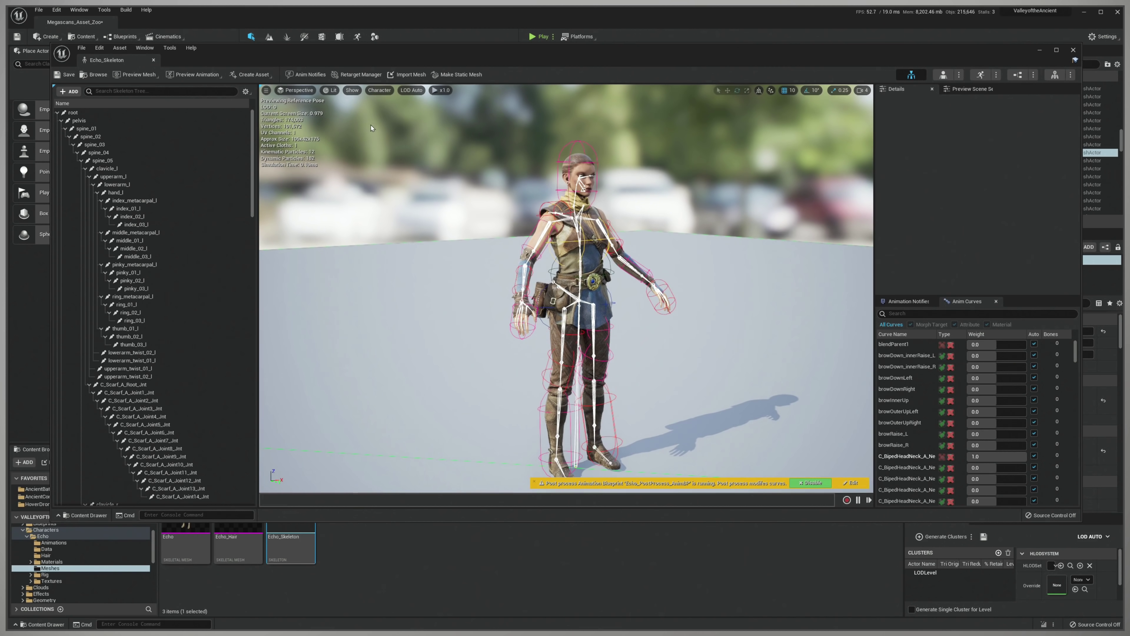
Review the advanced character display options in the Echo_Skeleton preview and toggle looping for the Idle_to_Walk_Fwd animation.
{"action": "left_click", "coordinate": [330, 91]}
{"action": "left_click", "coordinate": [379, 91]}
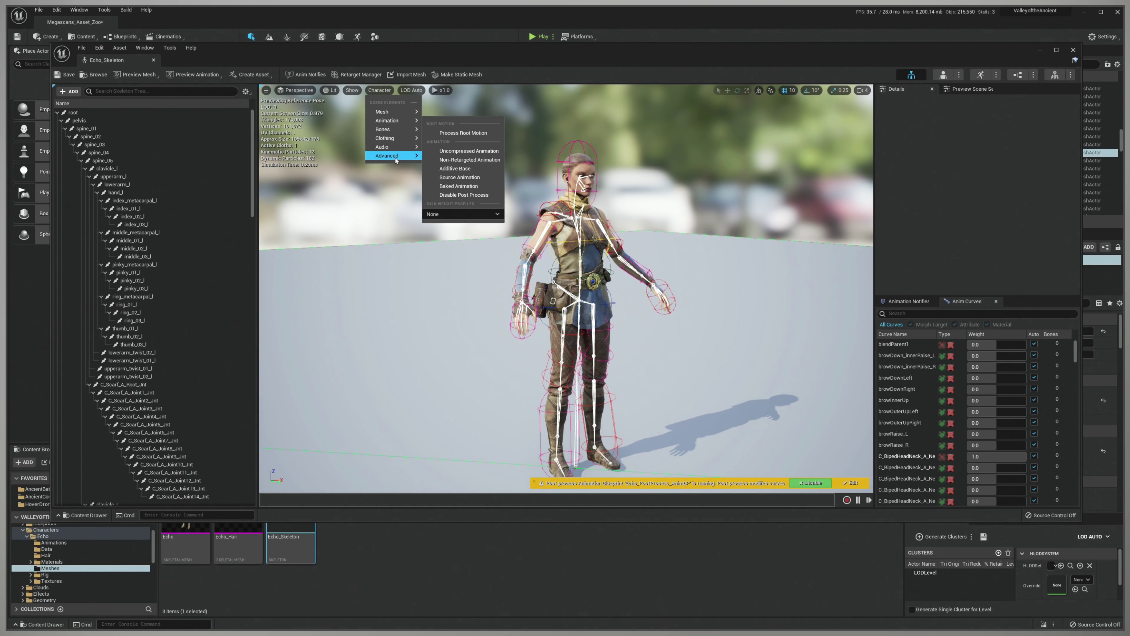
{"action": "mouse_move", "coordinate": [396, 156]}
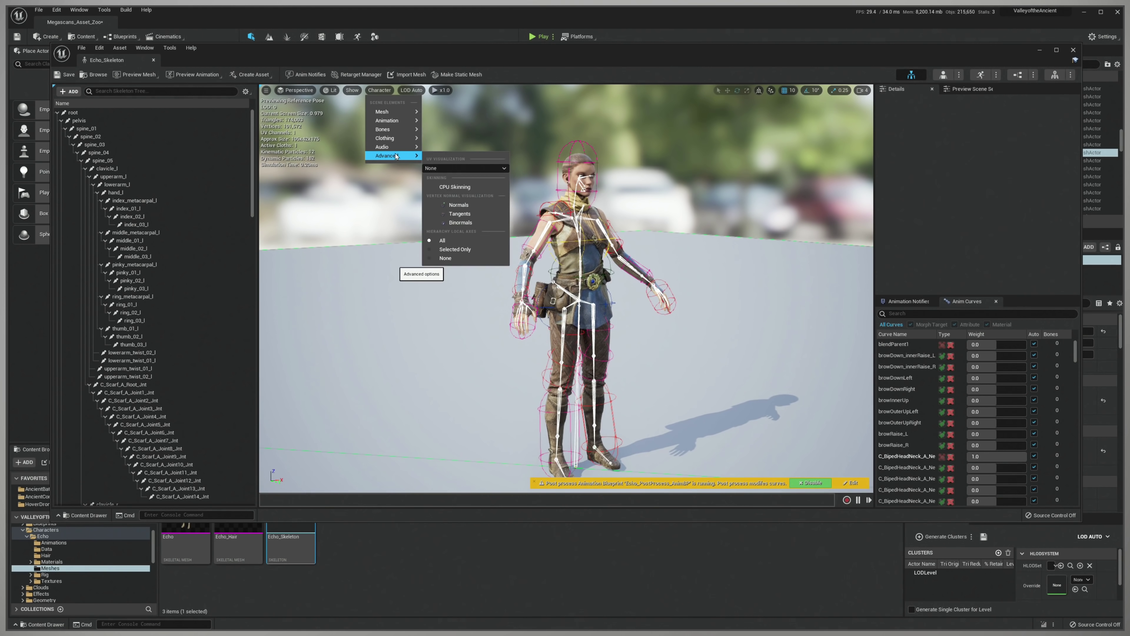
{"action": "left_click", "coordinate": [473, 192]}
{"action": "right_click_drag", "start_coordinate": [617, 239], "coordinate": [619, 254]}
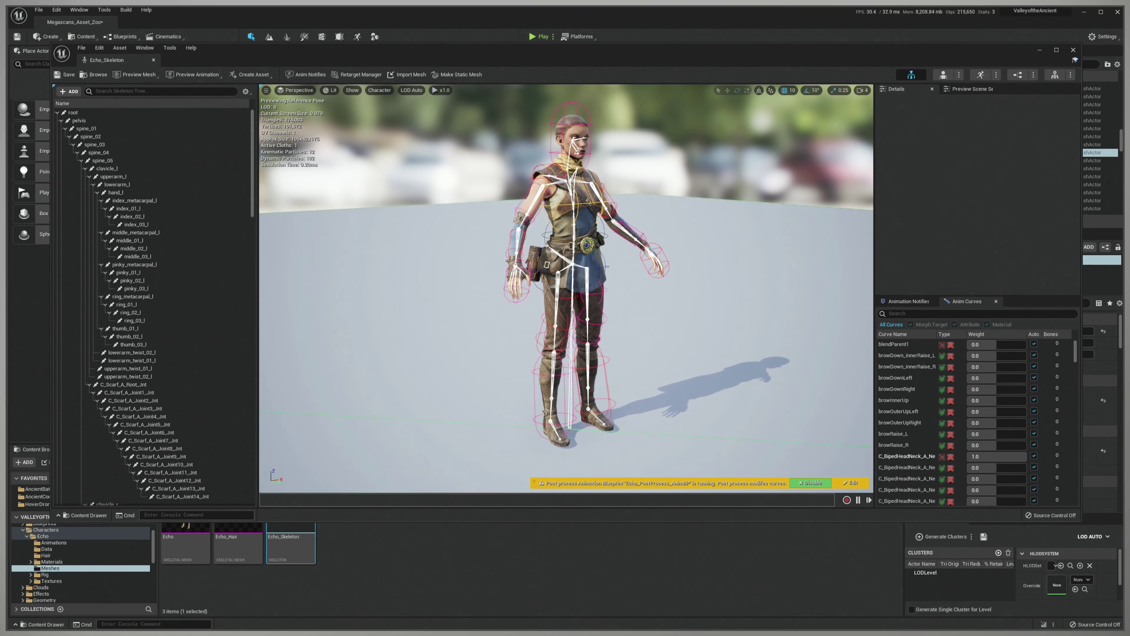
{"action": "left_click", "coordinate": [379, 90]}
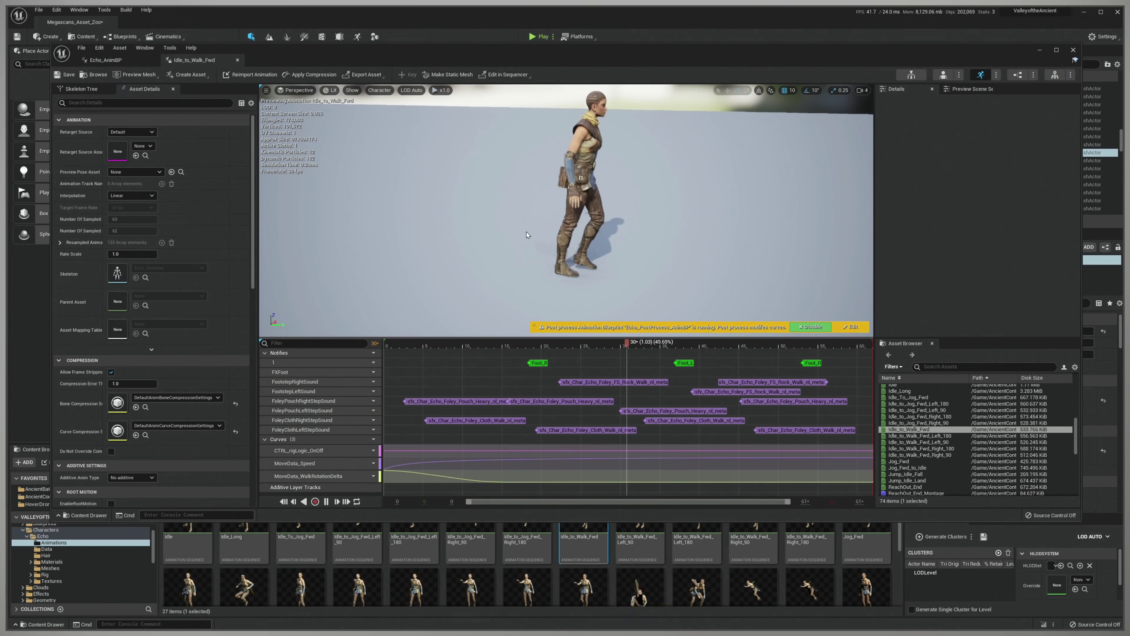
{"action": "left_click", "coordinate": [358, 502]}
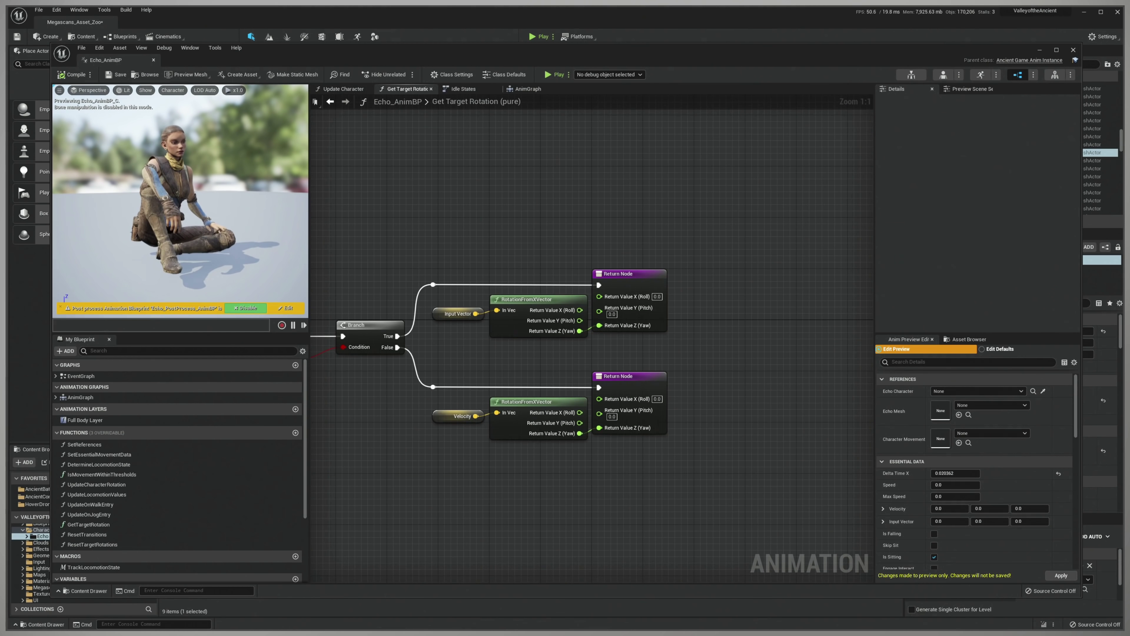
Examine the Get Target Rotation and Update Character Rotation graphs of Echo_AnimBP and open the preview scene settings.
{"action": "right_click_drag", "start_coordinate": [426, 204], "coordinate": [593, 205]}
{"action": "right_click_drag", "start_coordinate": [474, 133], "coordinate": [419, 124]}
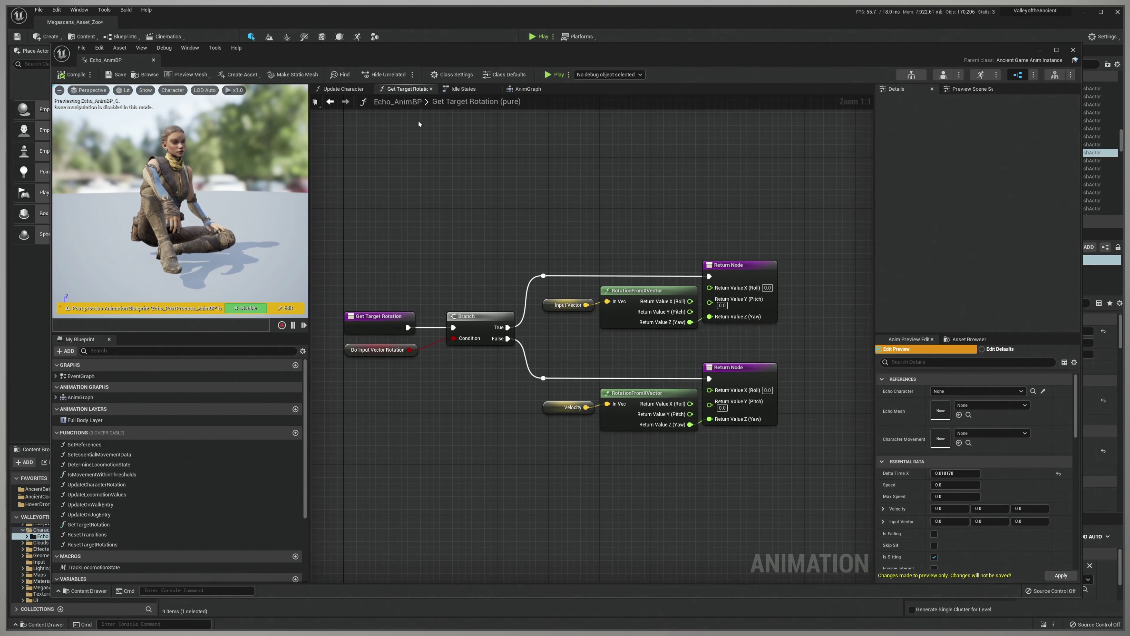
{"action": "left_click", "coordinate": [339, 91]}
{"action": "right_click_drag", "start_coordinate": [465, 263], "coordinate": [514, 238]}
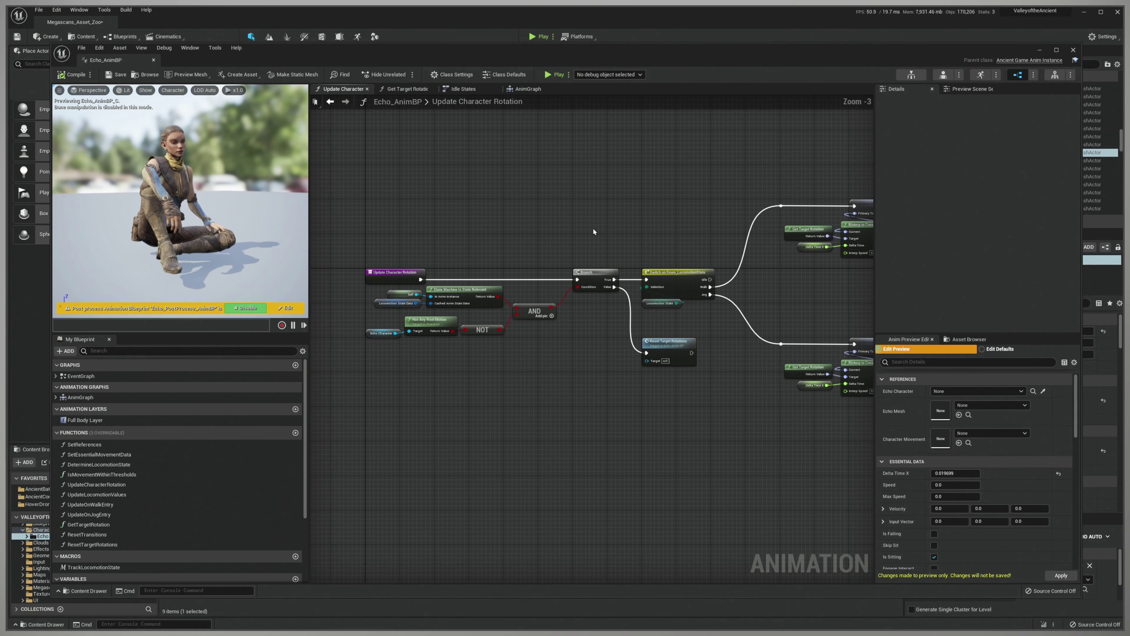
{"action": "right_click_drag", "start_coordinate": [594, 232], "coordinate": [487, 219]}
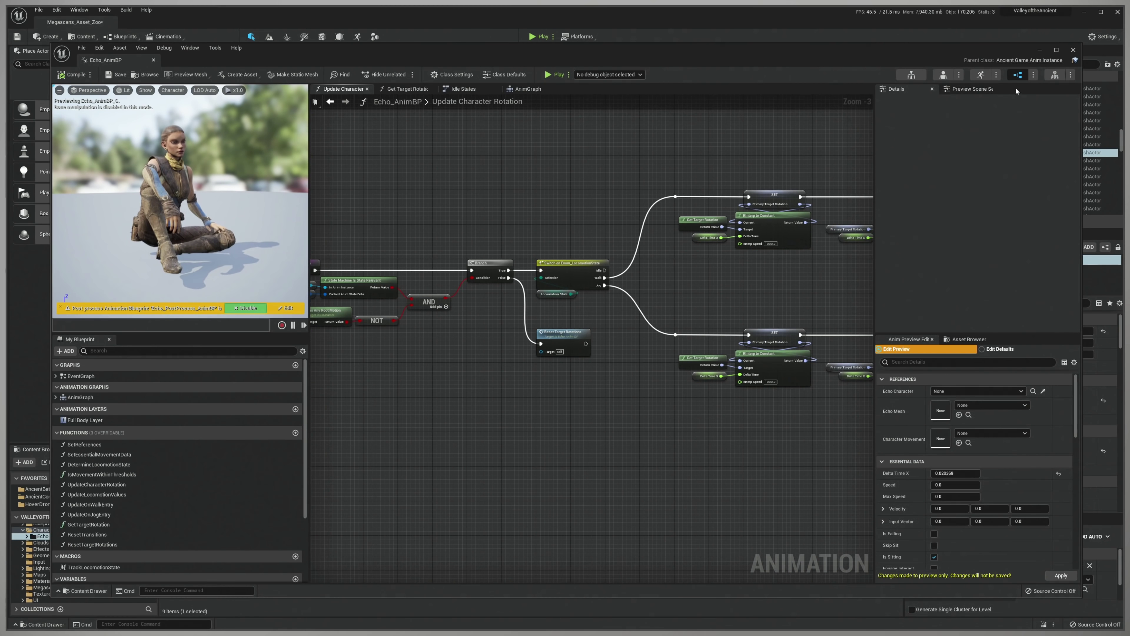
{"action": "left_click", "coordinate": [984, 90]}
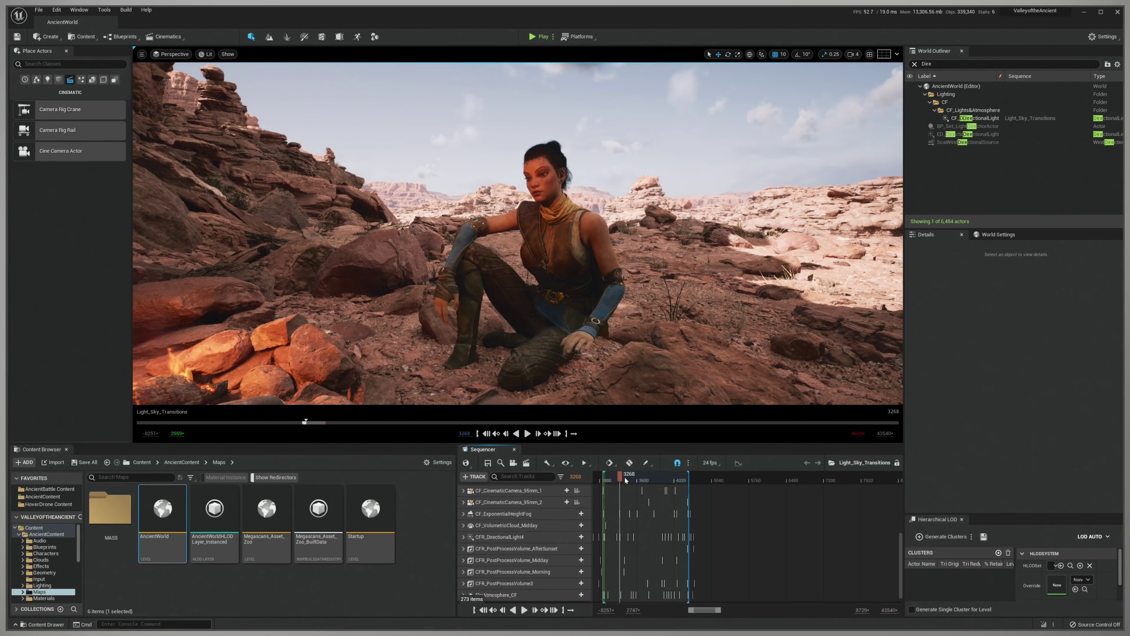
Scrub through the Light_Sky_Transitions sequence around frame 3368 to preview the changing lighting on the seated character.
{"action": "left_click_drag", "start_coordinate": [676, 478], "coordinate": [631, 477]}
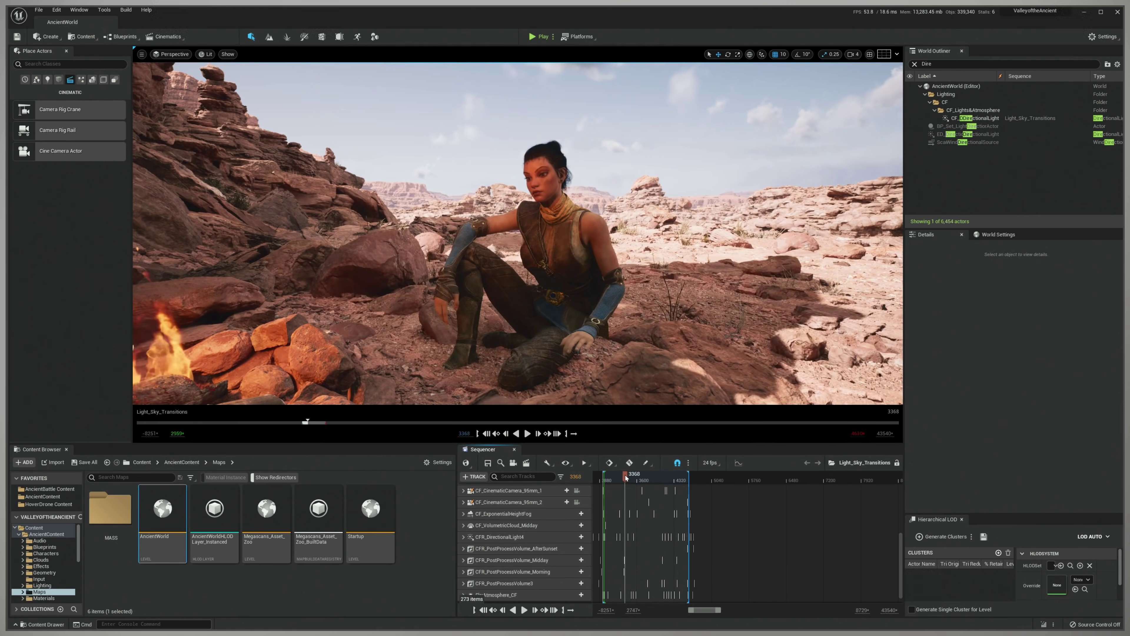
{"action": "left_click_drag", "start_coordinate": [626, 477], "coordinate": [631, 477]}
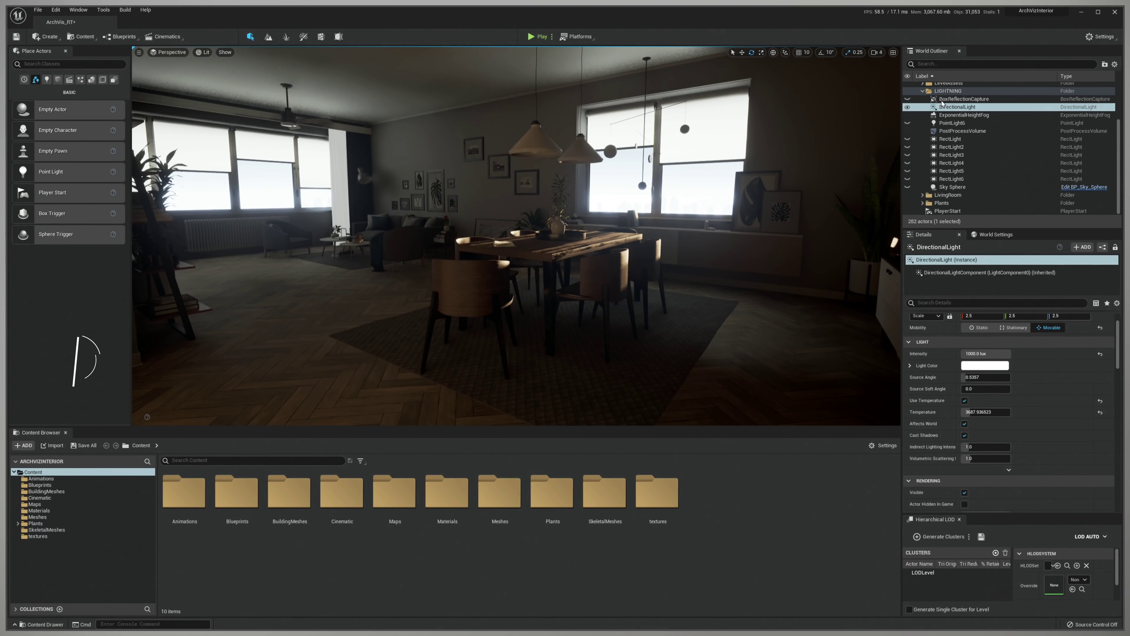
Rotate the DirectionalLight in the ArchViz interior and set its intensity to 3000 lux.
{"action": "mouse_move", "coordinate": [635, 143]}
{"action": "left_mouse_down"}
{"action": "mouse_move", "coordinate": [611, 139]}
{"action": "mouse_move", "coordinate": [643, 147]}
{"action": "left_mouse_up"}
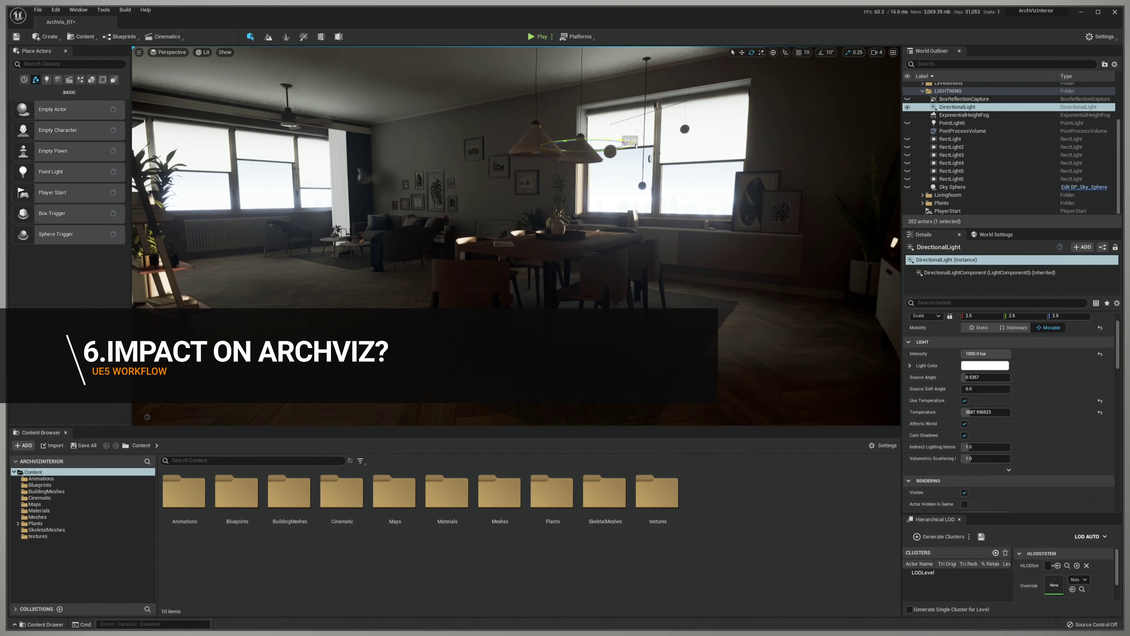
{"action": "left_click", "coordinate": [967, 353]}
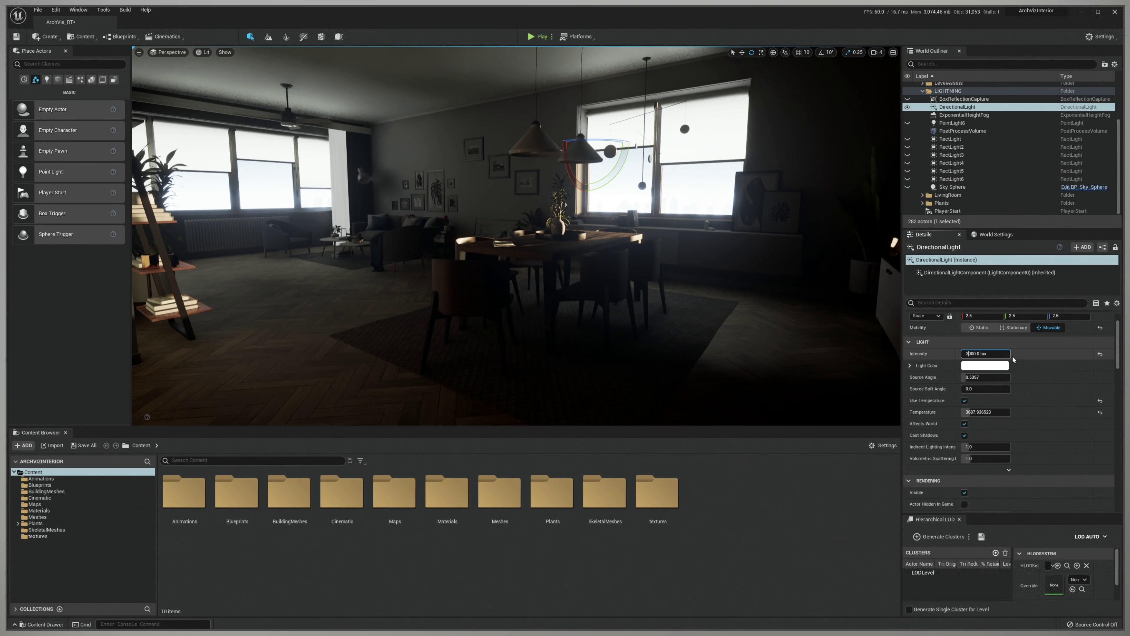
{"action": "type", "text": "3"}
{"action": "key", "text": "Return"}
Set the DirectionalLight's Indirect Lighting Intensity to 5.
{"action": "left_click", "coordinate": [986, 447]}
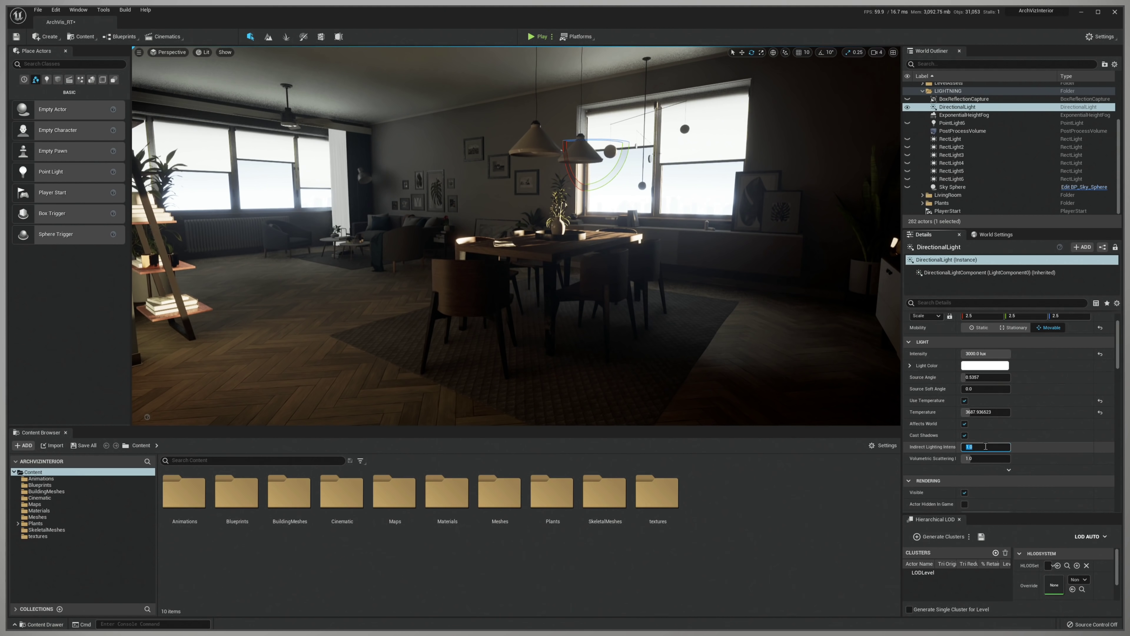
{"action": "type", "text": "5"}
{"action": "key", "text": "Return"}
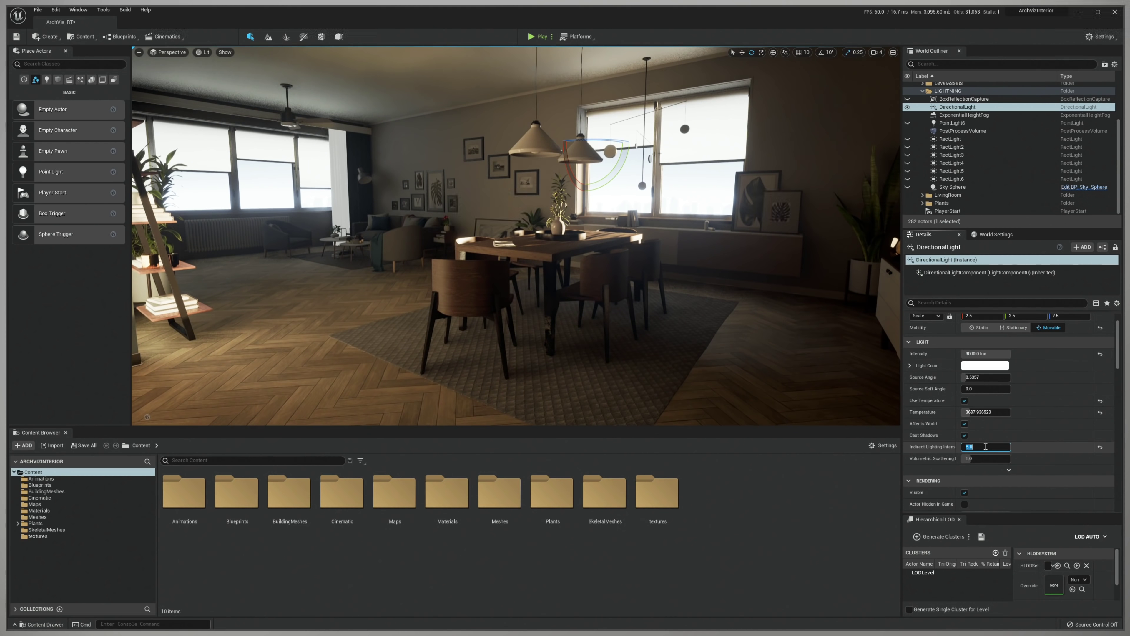
Rotate the DirectionalLight to redirect the sun through the windows and set its Indirect Lighting Intensity to 2.
{"action": "left_click_drag", "start_coordinate": [591, 144], "coordinate": [643, 155]}
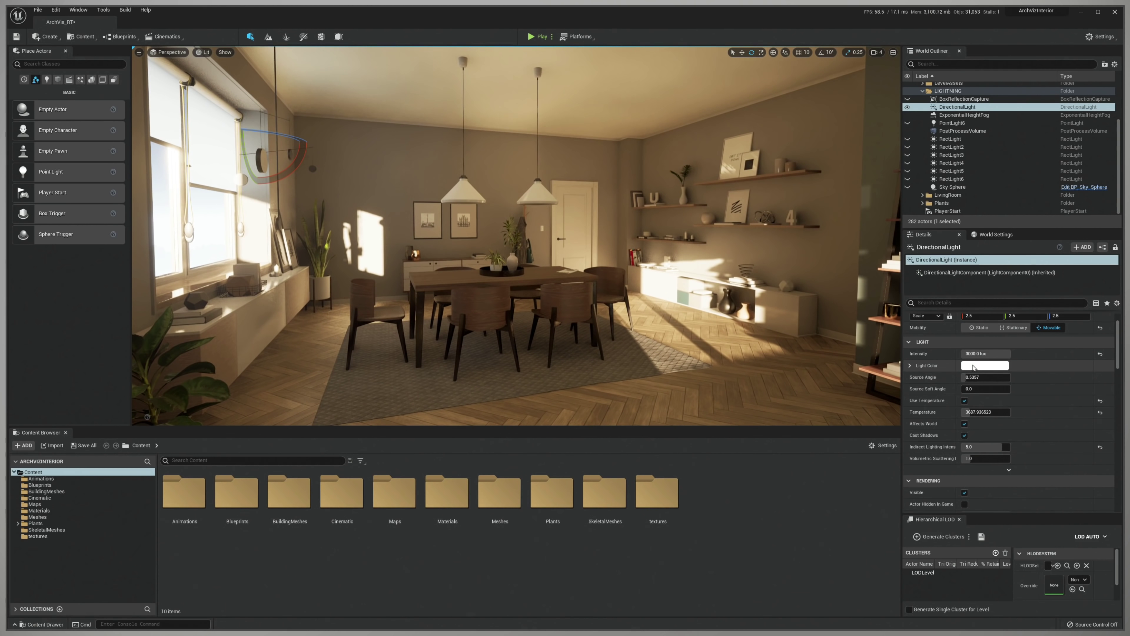
{"action": "left_click", "coordinate": [977, 447]}
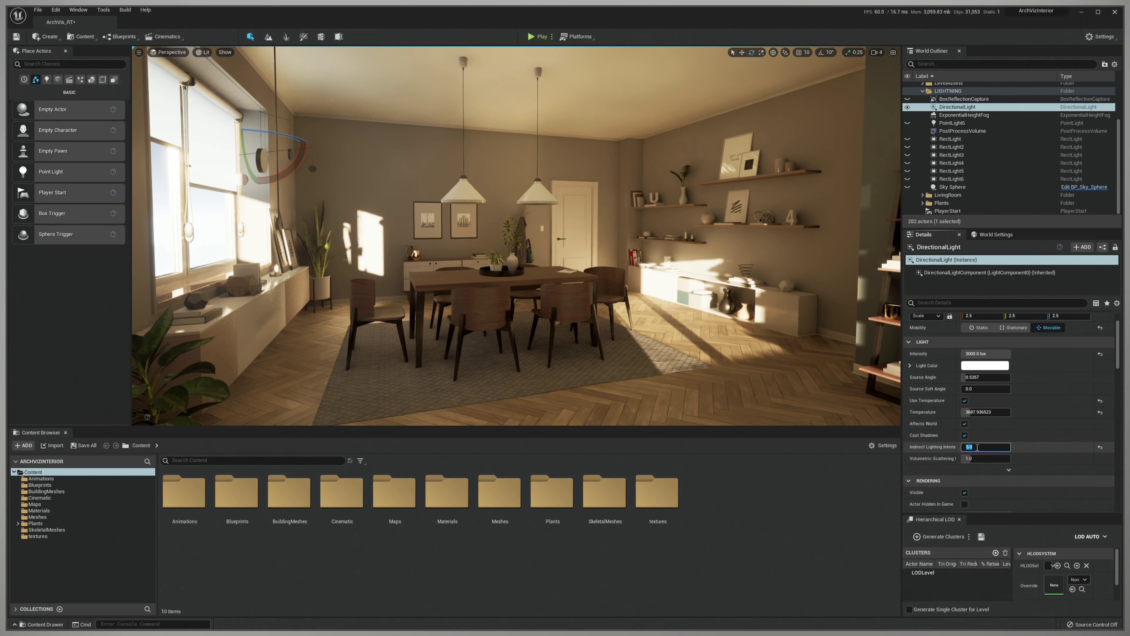
{"action": "type", "text": "2"}
{"action": "key", "text": "Return"}
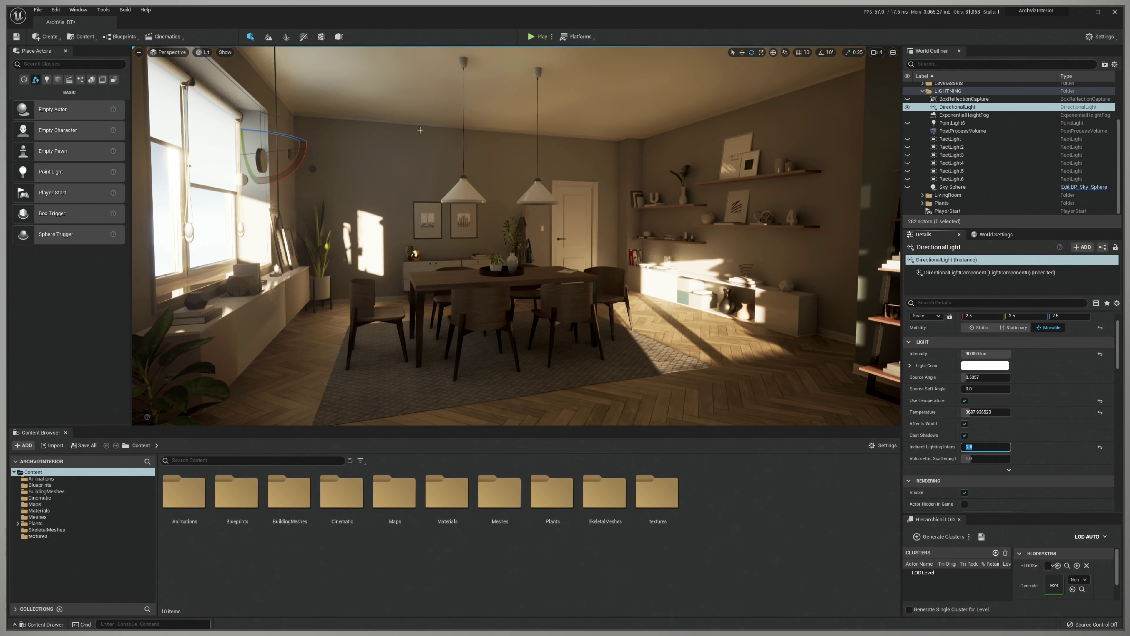
{"action": "left_click_drag", "start_coordinate": [275, 132], "coordinate": [296, 136]}
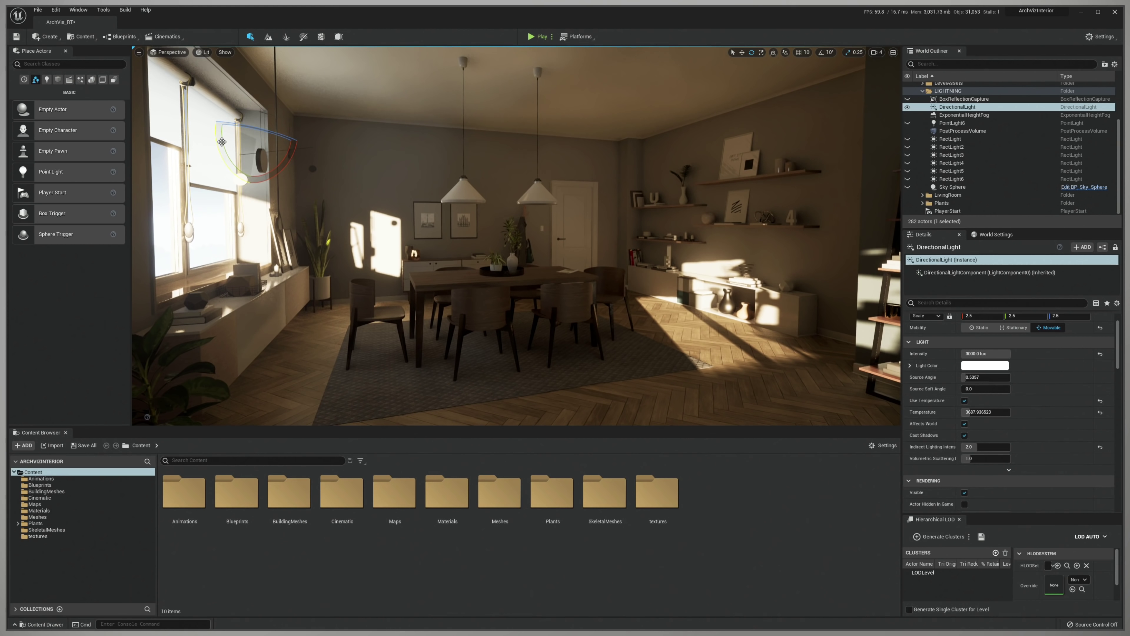
{"action": "left_click_drag", "start_coordinate": [222, 141], "coordinate": [466, 228]}
Move the new point light up beneath the bulb of the pendant lamp above the dining table.
{"action": "key", "text": "w"}
{"action": "right_click_drag", "start_coordinate": [467, 228], "coordinate": [769, 204]}
{"action": "key", "text": "w"}
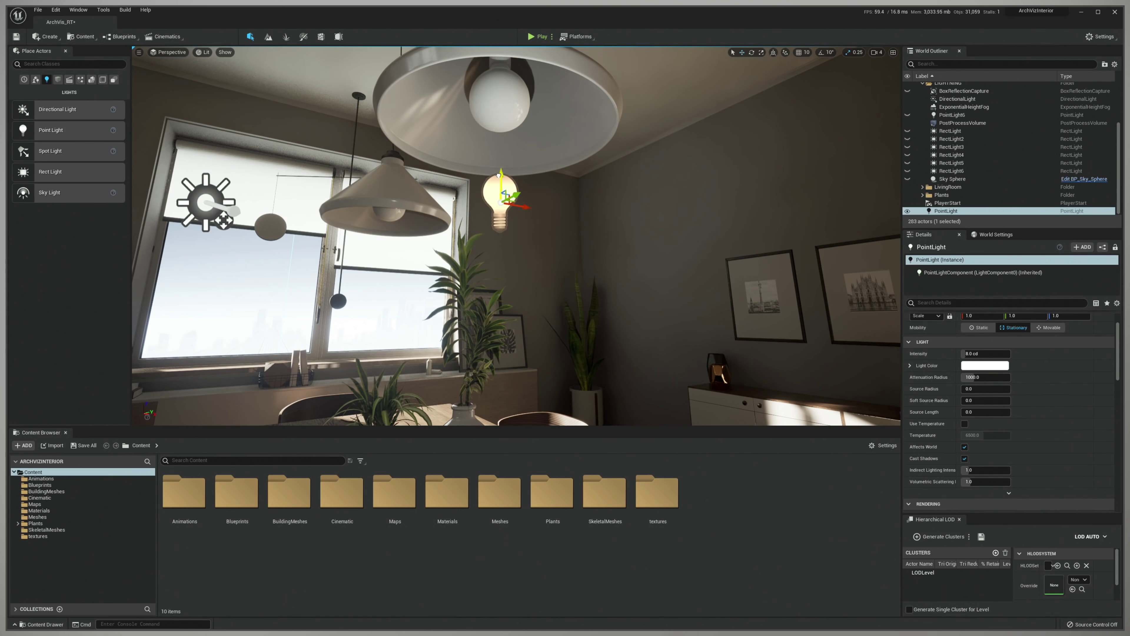
{"action": "left_click_drag", "start_coordinate": [498, 175], "coordinate": [499, 149]}
{"action": "key", "text": "a"}
{"action": "right_click_drag", "start_coordinate": [499, 150], "coordinate": [609, 146]}
{"action": "left_click_drag", "start_coordinate": [487, 187], "coordinate": [381, 146]}
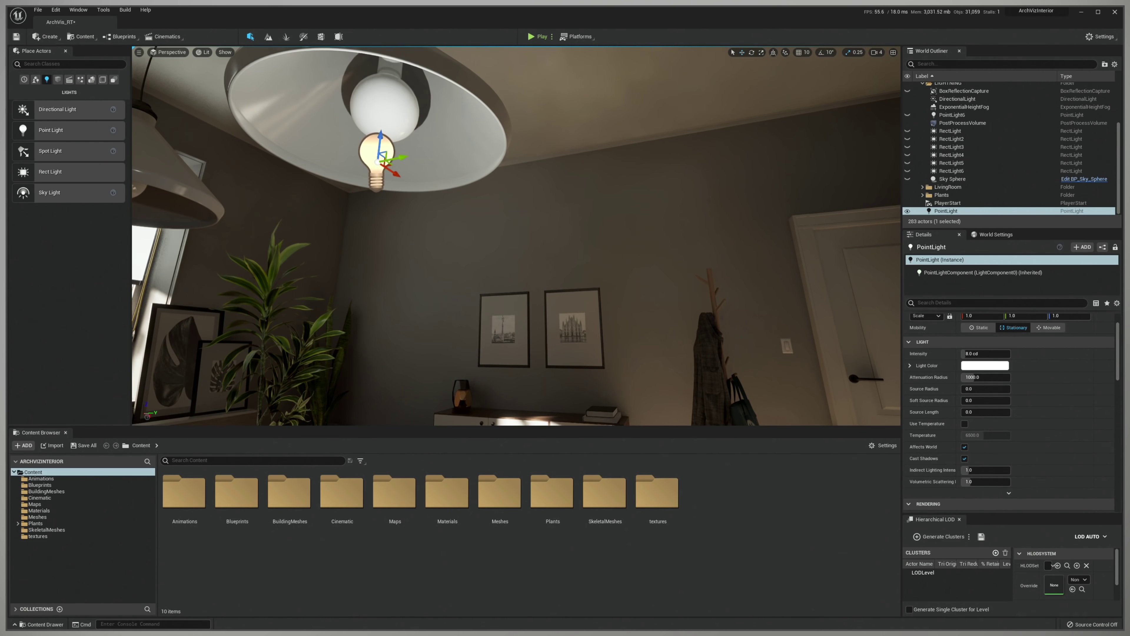
Shift the point light horizontally until it is centred under the pendant lamp's shade.
{"action": "key", "text": "s"}
{"action": "right_click_drag", "start_coordinate": [381, 146], "coordinate": [214, 189]}
{"action": "key", "text": "w"}
{"action": "key", "text": "d"}
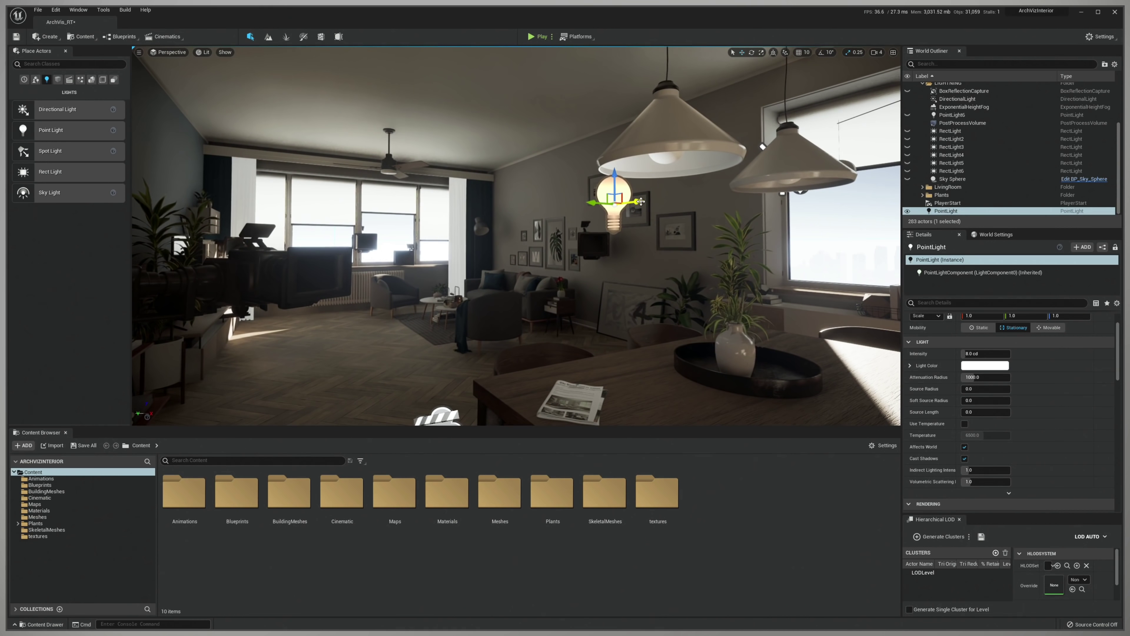
{"action": "left_click_drag", "start_coordinate": [637, 201], "coordinate": [693, 198]}
{"action": "key", "text": "s"}
{"action": "right_click_drag", "start_coordinate": [692, 198], "coordinate": [722, 284]}
Check the room in game view and set the point light's intensity to 160 cd.
{"action": "key", "text": "g"}
{"action": "key", "text": "g"}
{"action": "left_click", "coordinate": [983, 353]}
{"action": "type", "text": "160"}
{"action": "key", "text": "Return"}
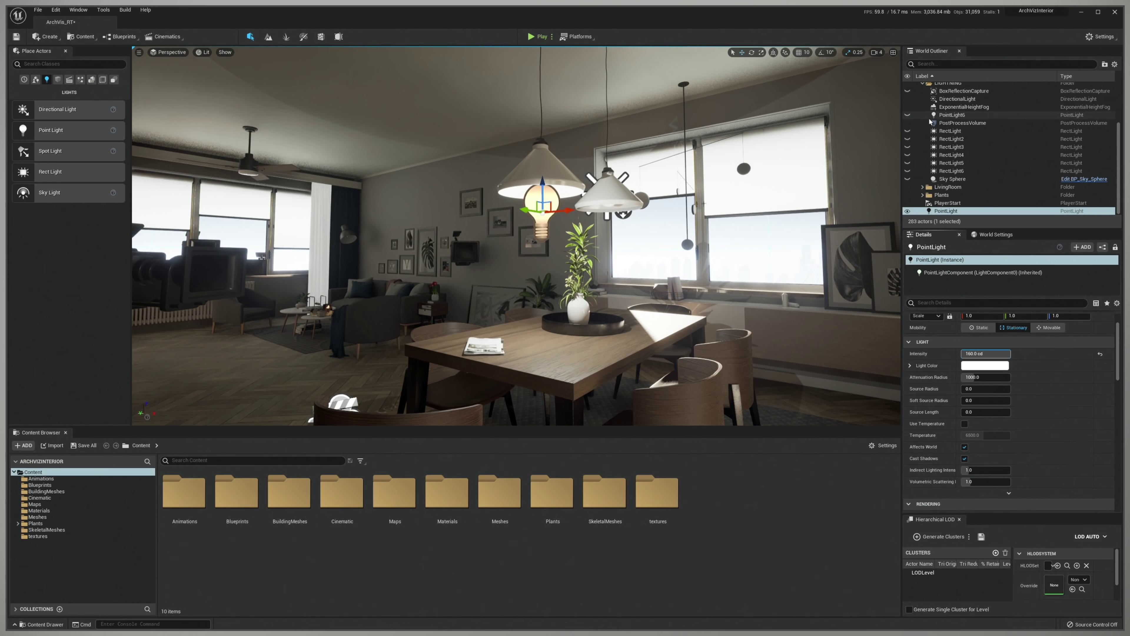
Set the mobility of the point light under the pendant lamp to Movable.
{"action": "scroll", "coordinate": [979, 147], "scroll_direction": "up", "scroll_amount": 1}
{"action": "left_click", "coordinate": [956, 124]}
{"action": "left_click", "coordinate": [542, 205]}
{"action": "right_click_drag", "start_coordinate": [541, 205], "coordinate": [537, 165]}
{"action": "left_click", "coordinate": [1059, 330]}
Enable Distance Field Shadows for the point light.
{"action": "right_click_drag", "start_coordinate": [819, 245], "coordinate": [818, 329]}
{"action": "scroll", "coordinate": [1045, 448], "scroll_direction": "down", "scroll_amount": 3}
{"action": "scroll", "coordinate": [1045, 448], "scroll_direction": "down", "scroll_amount": 3}
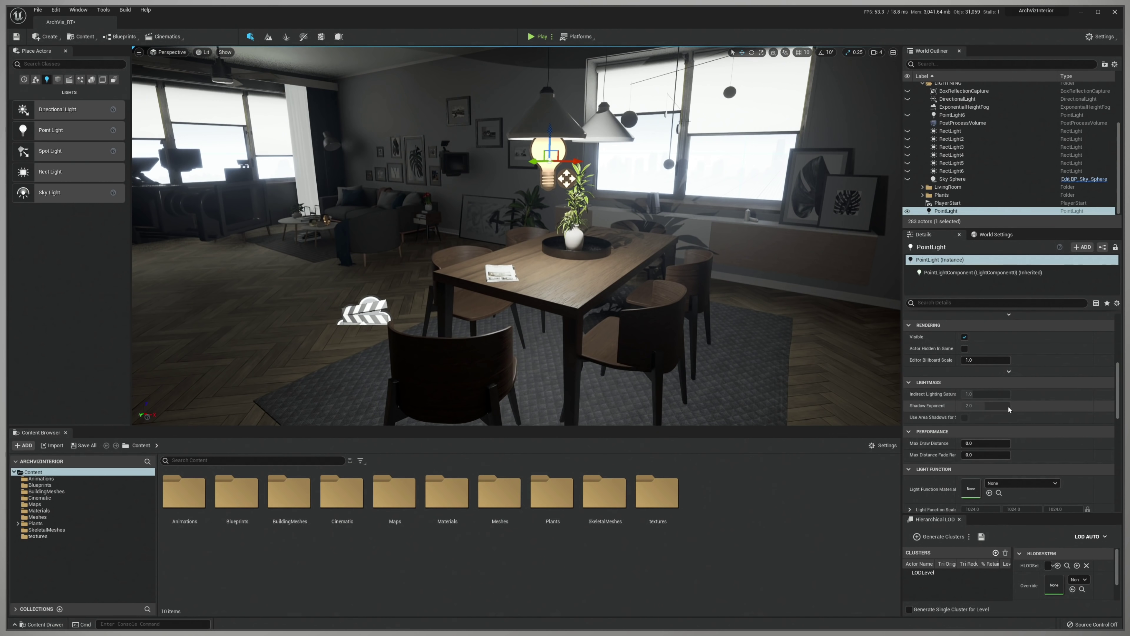
{"action": "scroll", "coordinate": [1017, 420], "scroll_direction": "down", "scroll_amount": 8}
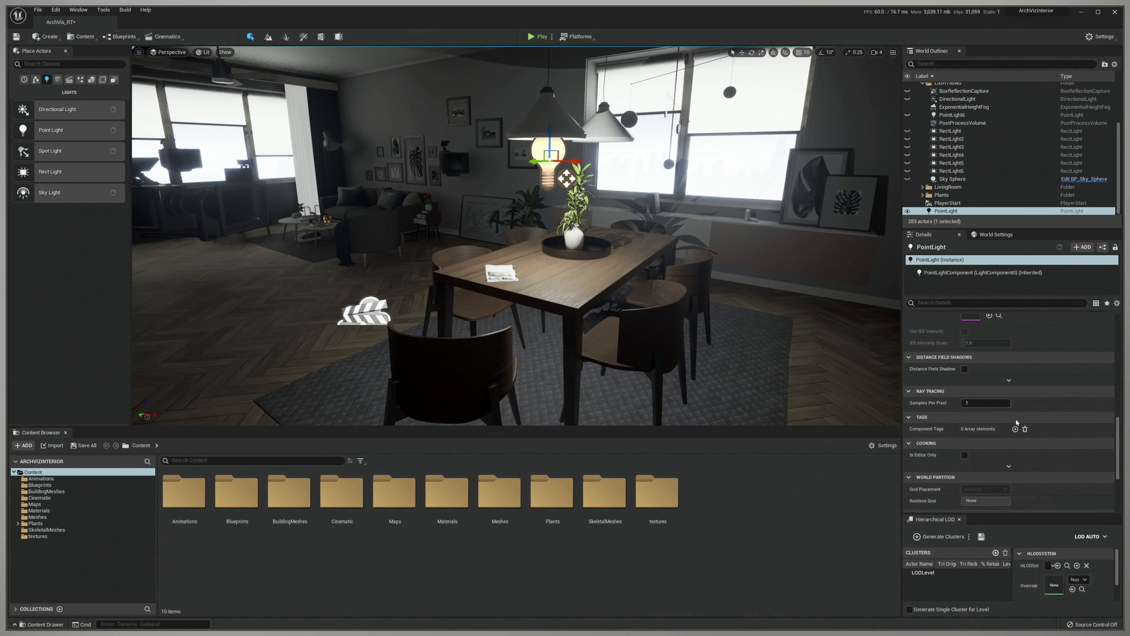
{"action": "left_click", "coordinate": [964, 368]}
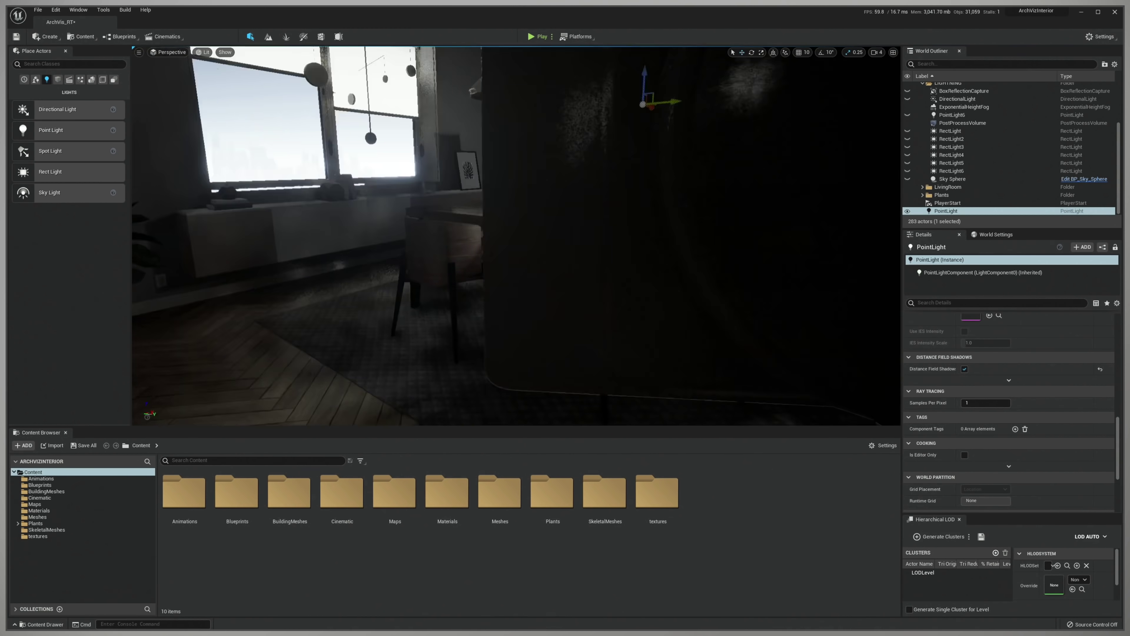
Duplicate the point light to the second pendant lamp and select both point lights.
{"action": "right_click_drag", "start_coordinate": [516, 236], "coordinate": [561, 236]}
{"action": "right_click_drag", "start_coordinate": [703, 267], "coordinate": [703, 240]}
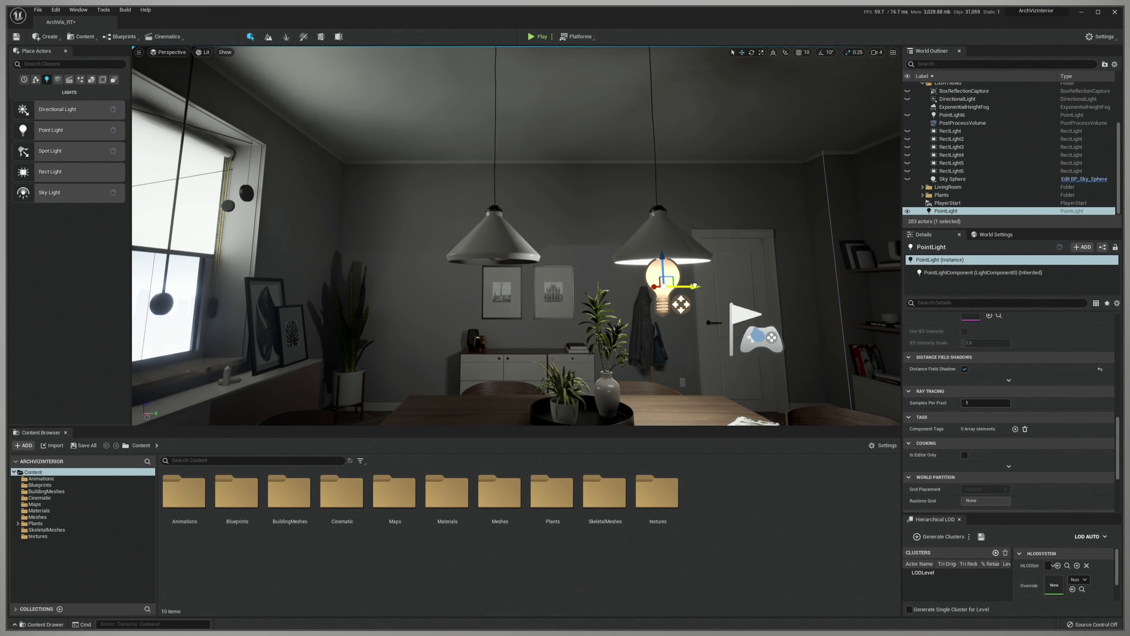
{"action": "left_click_drag", "start_coordinate": [694, 285], "coordinate": [518, 285], "text": "alt"}
{"action": "right_click_drag", "start_coordinate": [609, 313], "coordinate": [609, 313]}
{"action": "left_click", "coordinate": [947, 203], "text": "ctrl"}
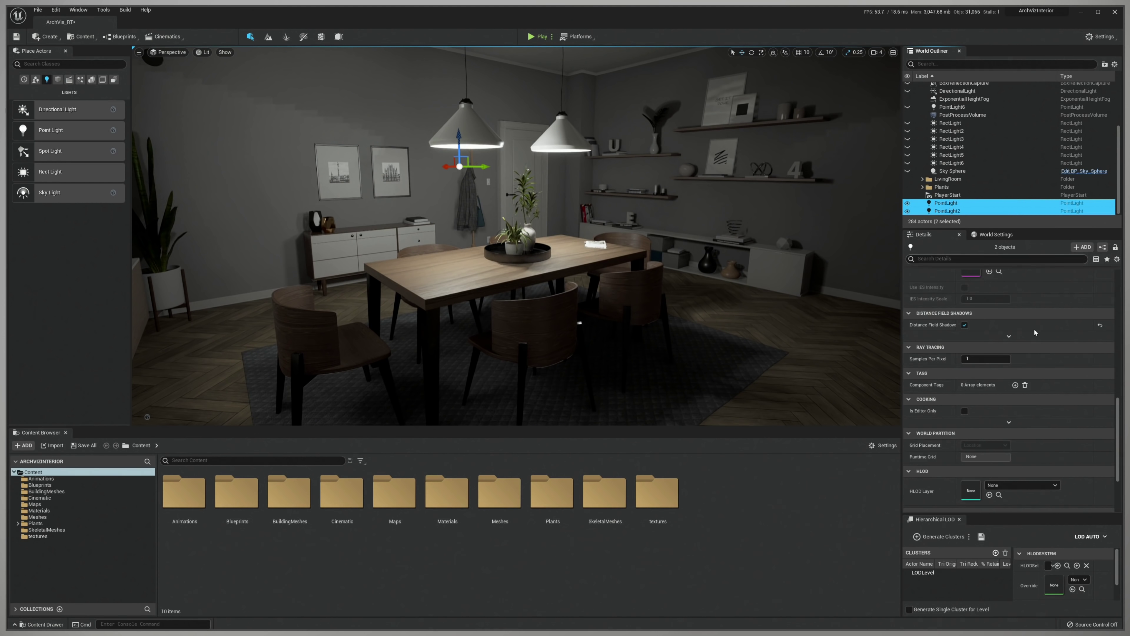
Set the light color of both point lights to a fully saturated magenta with red 1.0 and green 0.0.
{"action": "scroll", "coordinate": [988, 356], "scroll_direction": "up", "scroll_amount": 5}
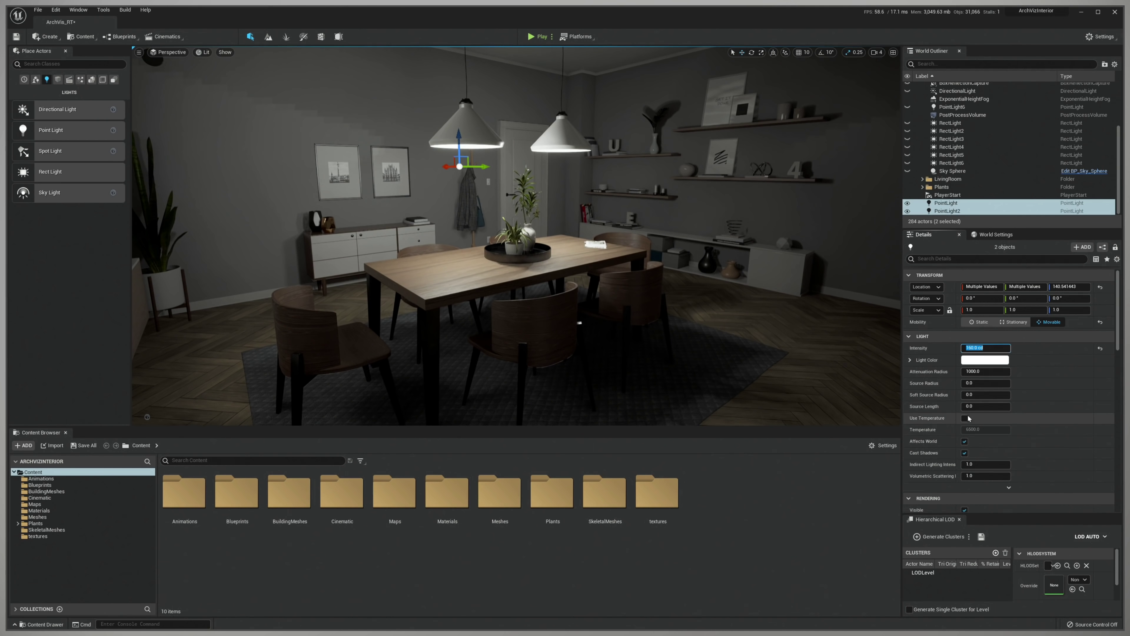
{"action": "left_click", "coordinate": [984, 359]}
{"action": "left_click", "coordinate": [1049, 410]}
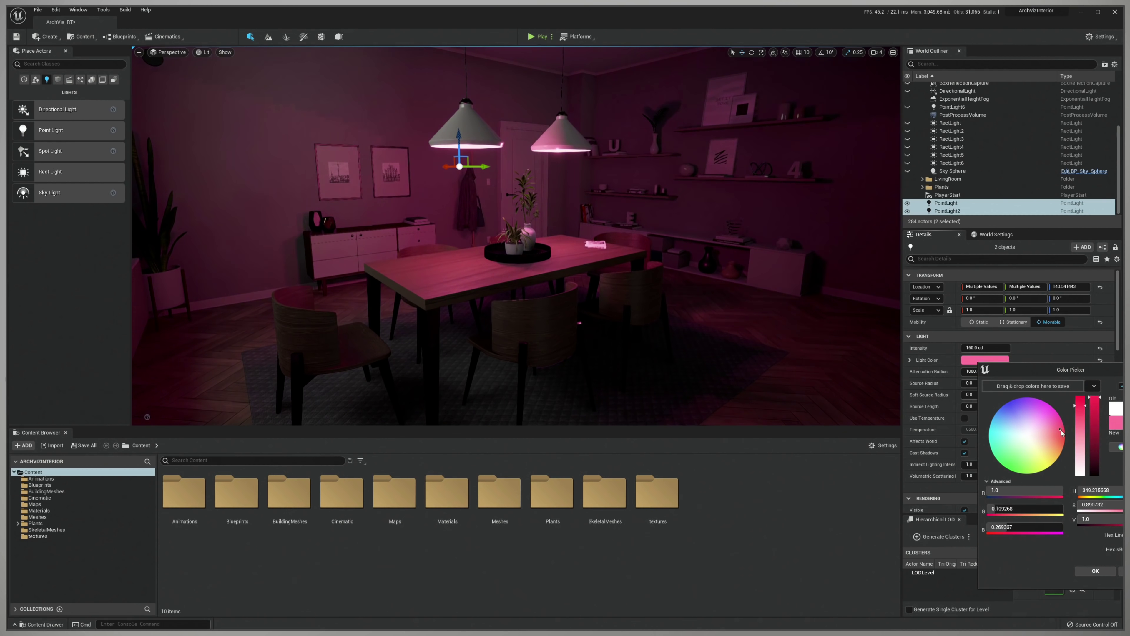
{"action": "mouse_move", "coordinate": [1061, 432]}
{"action": "left_mouse_down"}
{"action": "mouse_move", "coordinate": [1054, 461]}
{"action": "mouse_move", "coordinate": [1009, 469]}
{"action": "mouse_move", "coordinate": [992, 445]}
{"action": "mouse_move", "coordinate": [1063, 423]}
{"action": "left_mouse_up"}
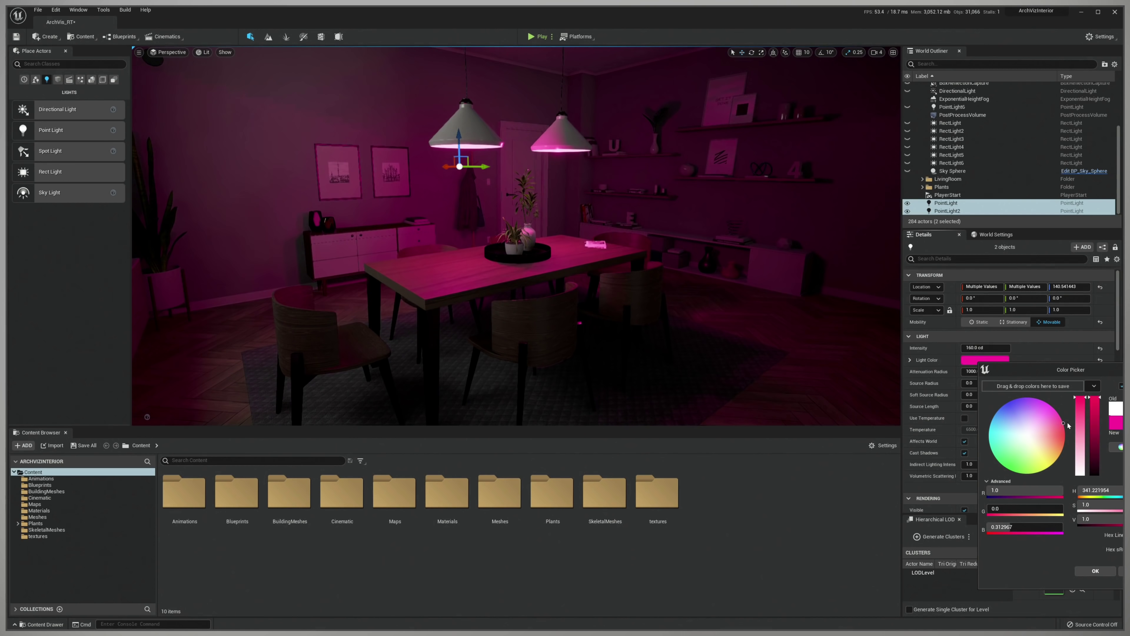
{"action": "left_click", "coordinate": [1102, 575]}
Reopen the light color of both point lights and reduce its saturation to the minimum.
{"action": "right_click_drag", "start_coordinate": [516, 236], "coordinate": [517, 187]}
{"action": "left_click", "coordinate": [990, 361]}
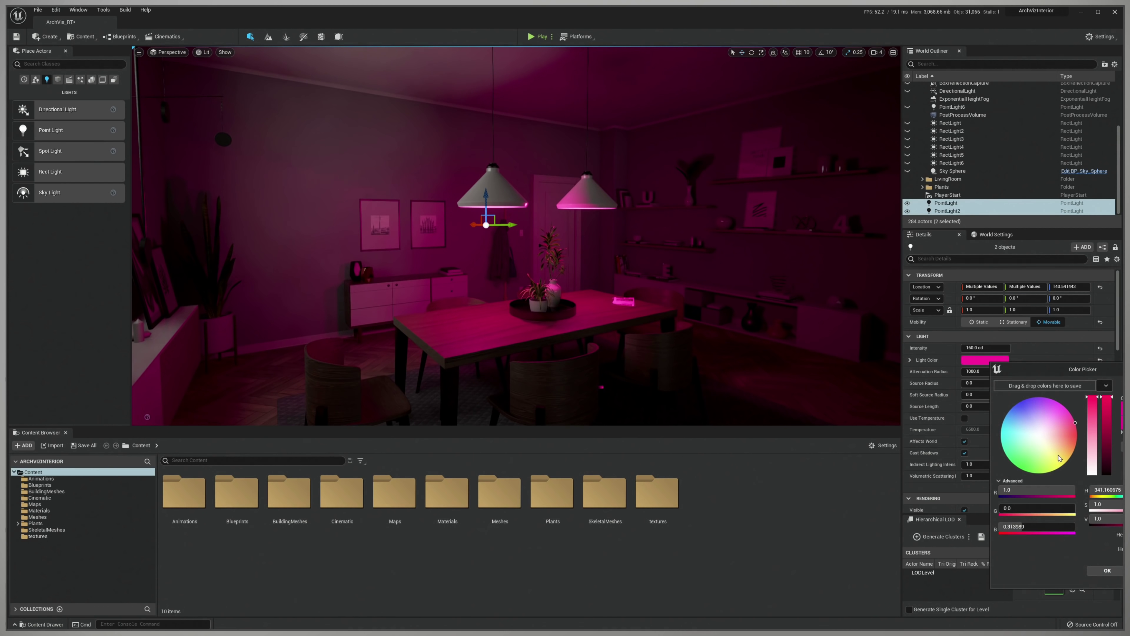
{"action": "left_click", "coordinate": [1092, 473]}
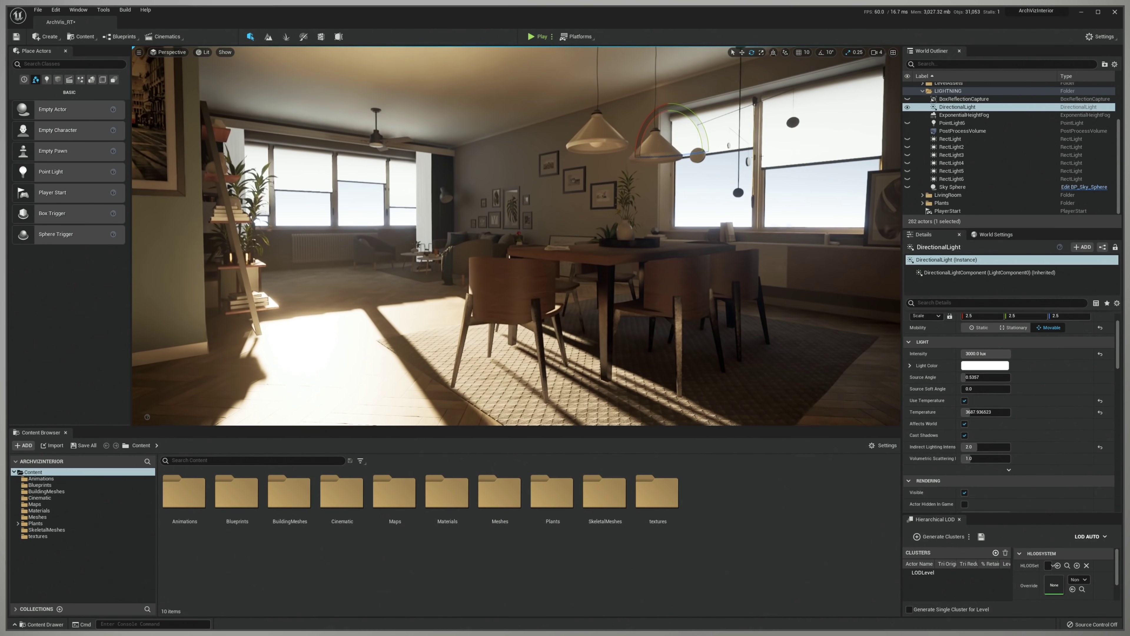
Rotate the DirectionalLight to redirect the sunlight across the dining room, and reselect it after viewing the room without selection.
{"action": "left_click_drag", "start_coordinate": [641, 148], "coordinate": [647, 256]}
{"action": "key", "text": "Escape"}
{"action": "right_click_drag", "start_coordinate": [648, 255], "coordinate": [712, 250]}
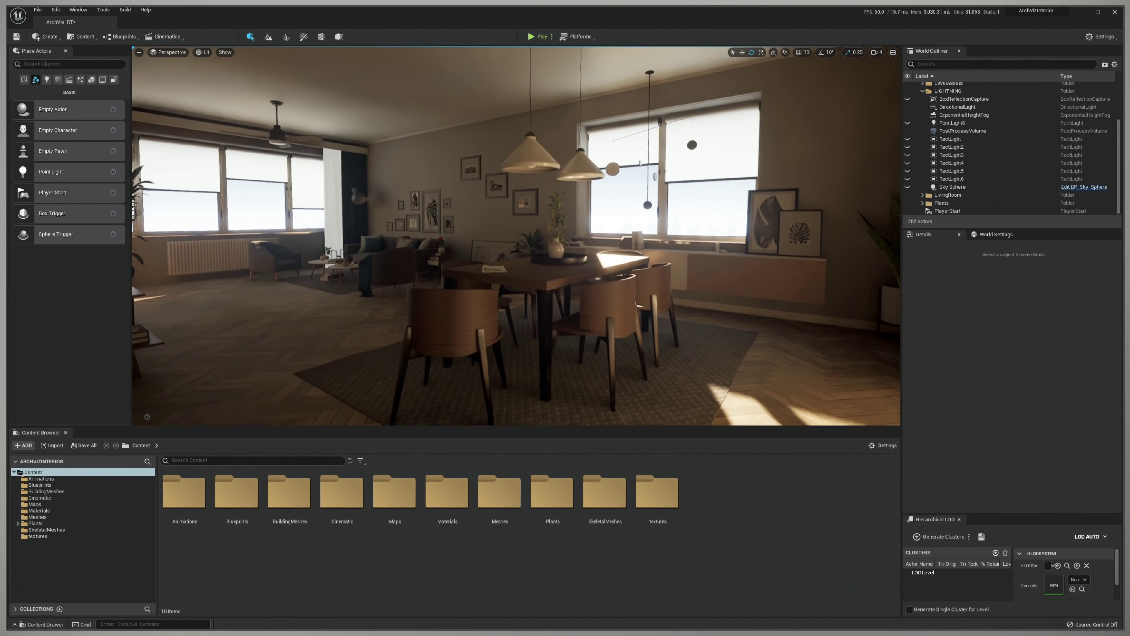
{"action": "left_click", "coordinate": [1022, 108]}
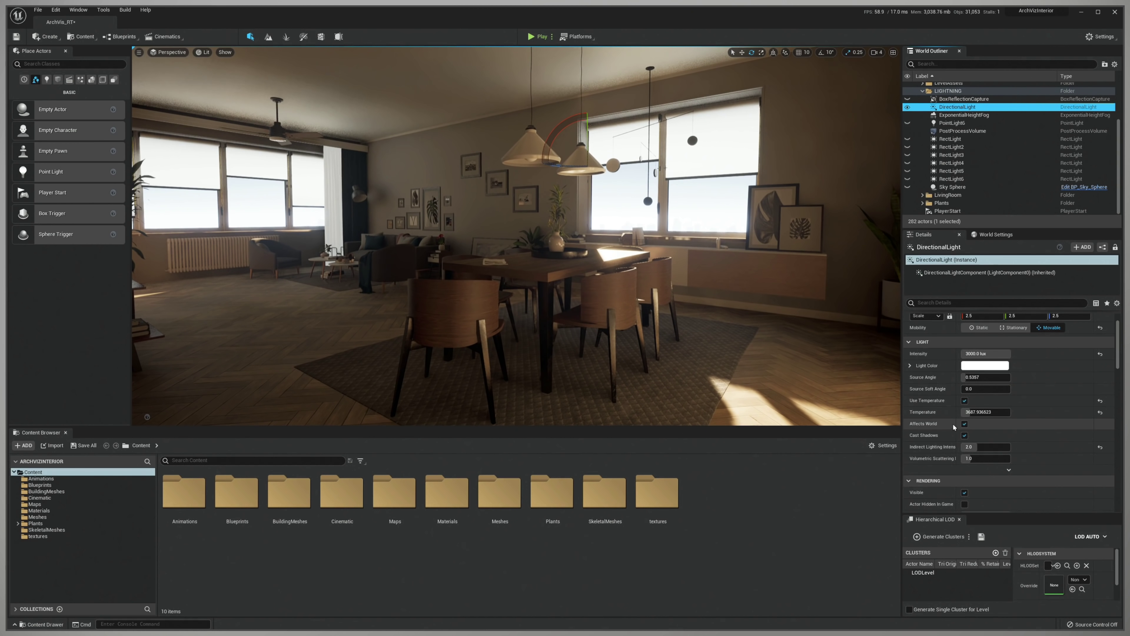
Try color temperatures of 1700 and about 5243 on the DirectionalLight in the dining room.
{"action": "left_click", "coordinate": [973, 412]}
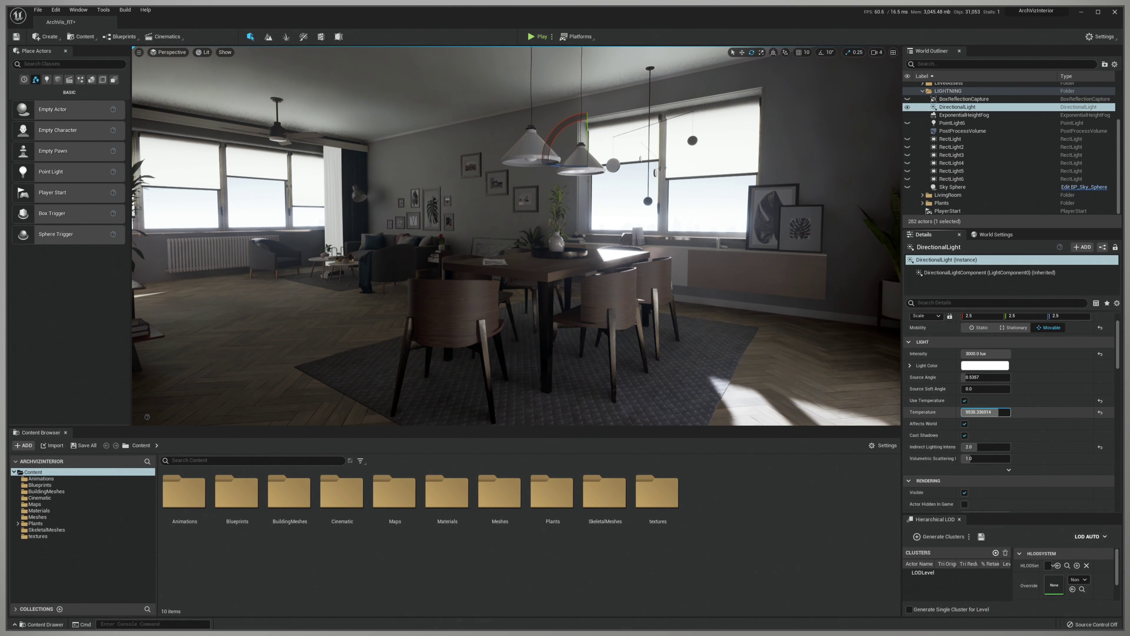
{"action": "type", "text": "1700"}
{"action": "key", "text": "Return"}
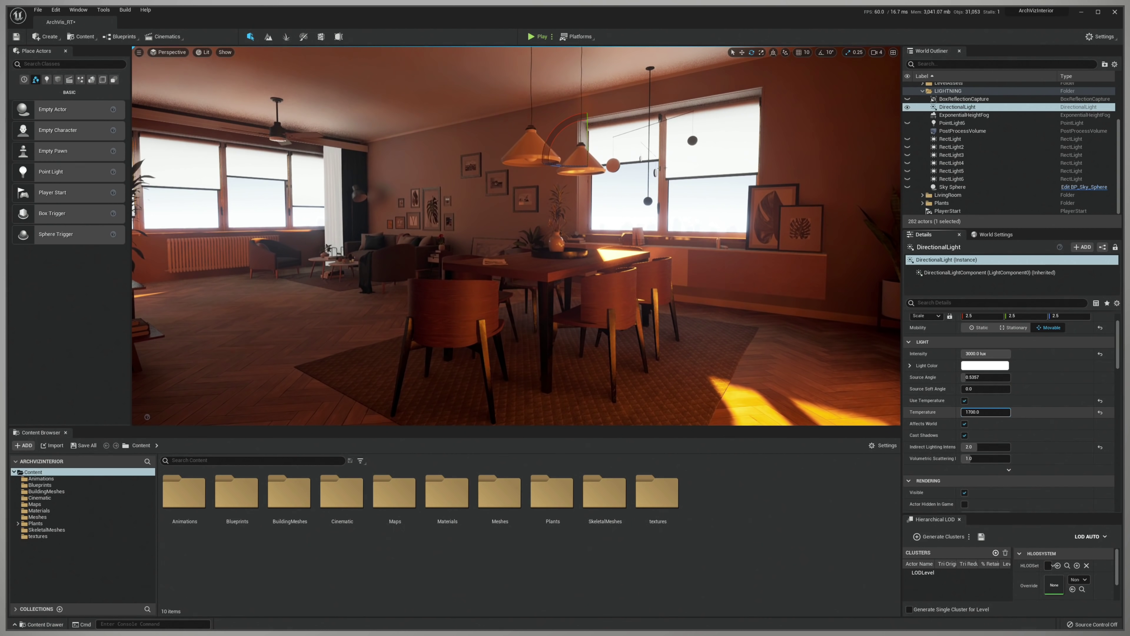
{"action": "left_click_drag", "start_coordinate": [963, 412], "coordinate": [991, 412]}
{"action": "right_click_drag", "start_coordinate": [517, 236], "coordinate": [534, 253]}
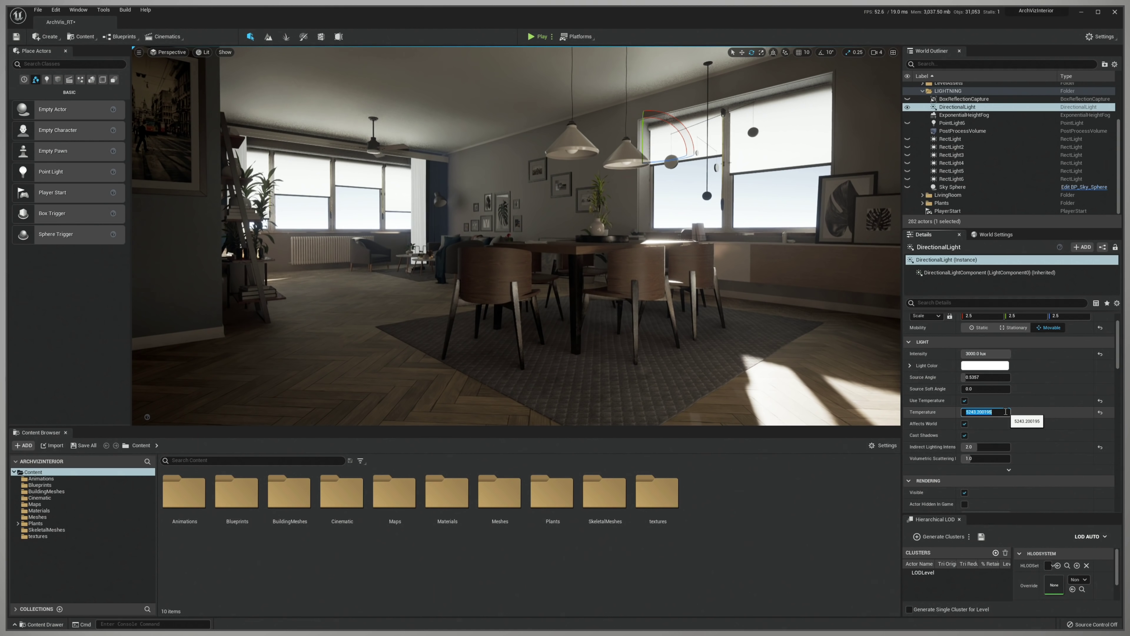
{"action": "right_click_drag", "start_coordinate": [516, 236], "coordinate": [561, 236]}
{"action": "key", "text": "Escape"}
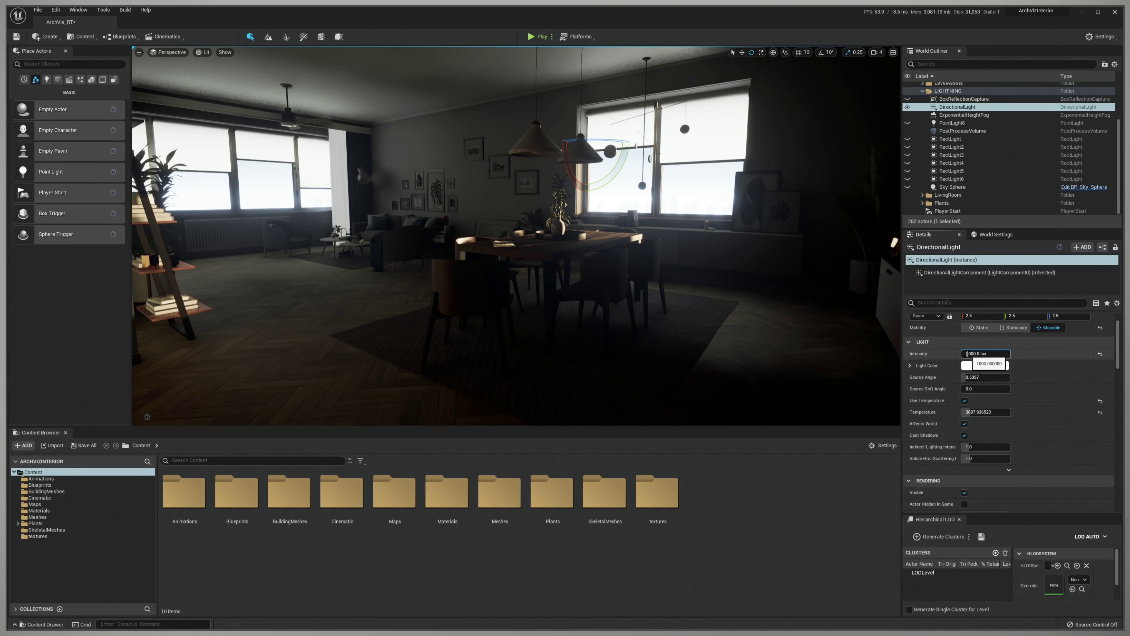
Raise the DirectionalLight's intensity and set its indirect lighting intensity to 5.
{"action": "key", "text": "Return"}
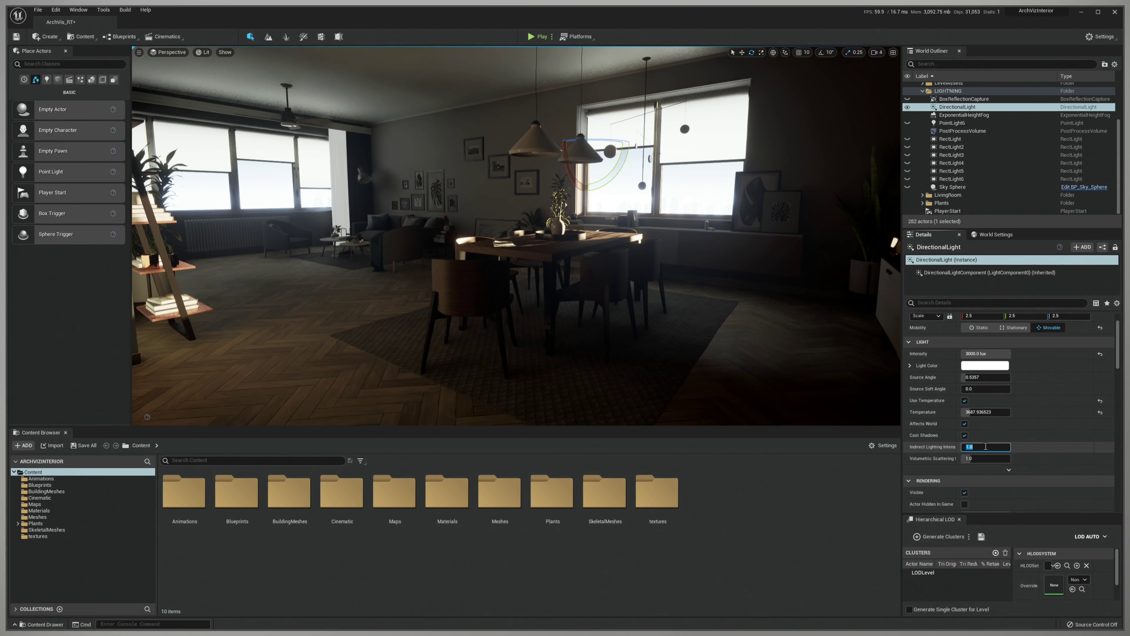
{"action": "type", "text": "5"}
{"action": "key", "text": "Return"}
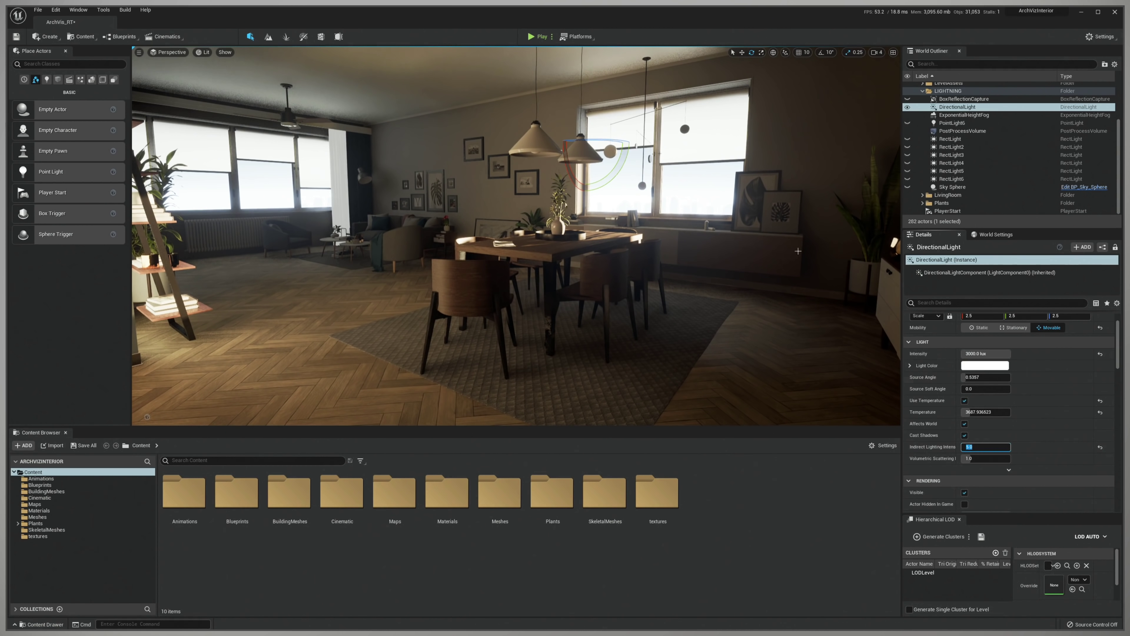
Rotate the DirectionalLight so sunlight falls through the windows across the wooden floor and the rug.
{"action": "left_click_drag", "start_coordinate": [591, 141], "coordinate": [641, 147]}
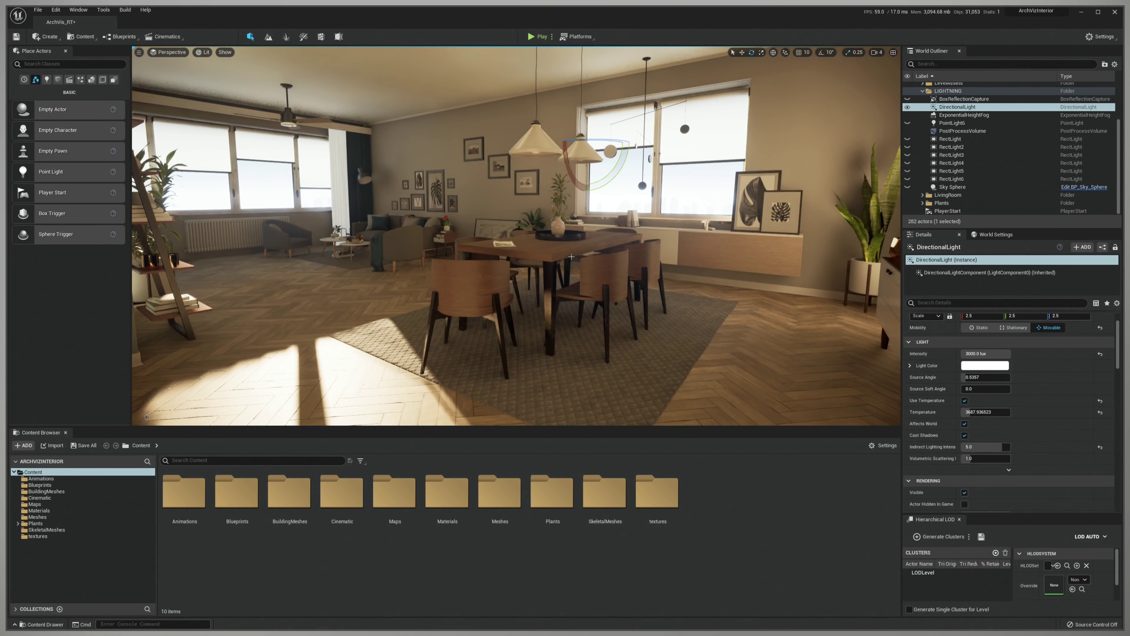
{"action": "right_click_drag", "start_coordinate": [640, 147], "coordinate": [820, 344]}
{"action": "key", "text": "s"}
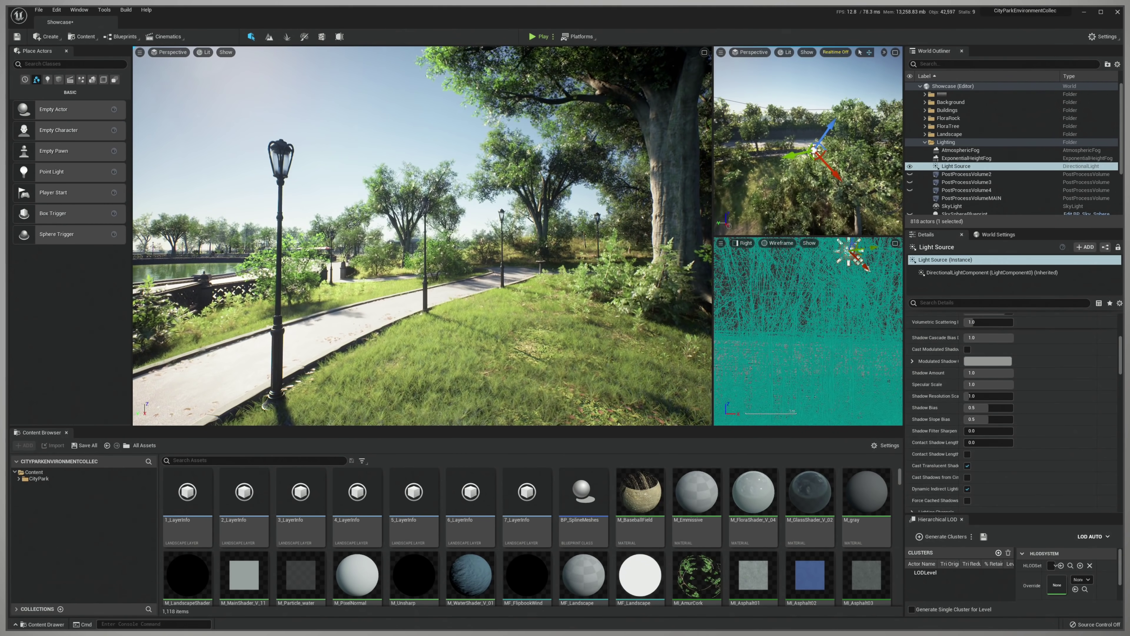
Rotate the Light Source in the city park level to shift the sunlight across the tree-lined path and the café terrace.
{"action": "key", "text": "e"}
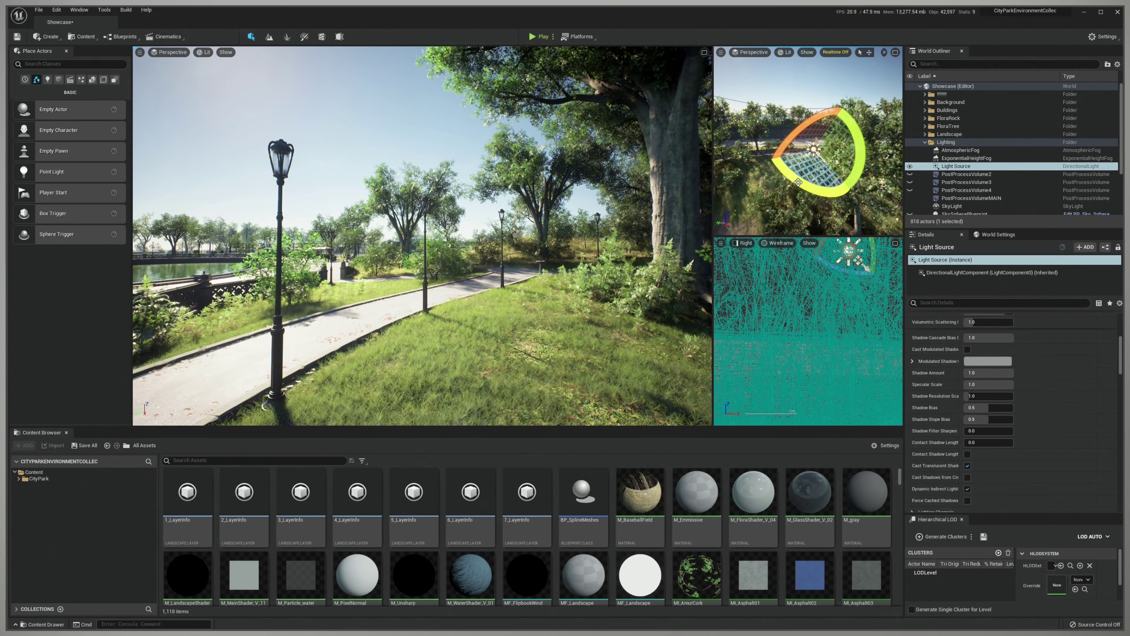
{"action": "mouse_move", "coordinate": [803, 183]}
{"action": "left_mouse_down"}
{"action": "mouse_move", "coordinate": [835, 197]}
{"action": "mouse_move", "coordinate": [809, 199]}
{"action": "left_mouse_up"}
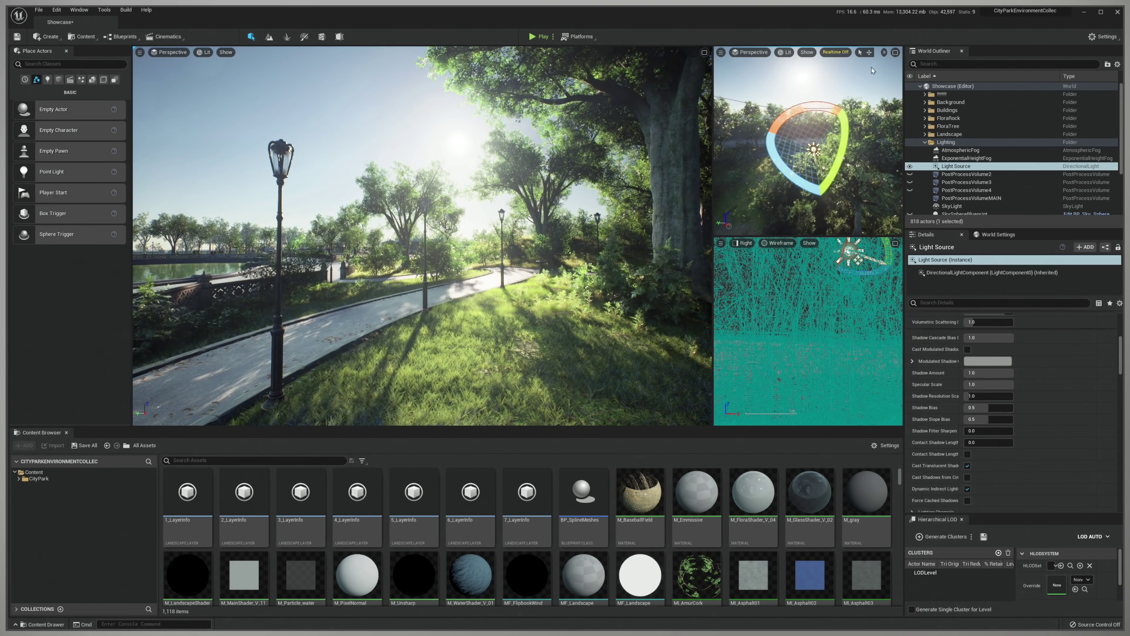
{"action": "left_click", "coordinate": [884, 51]}
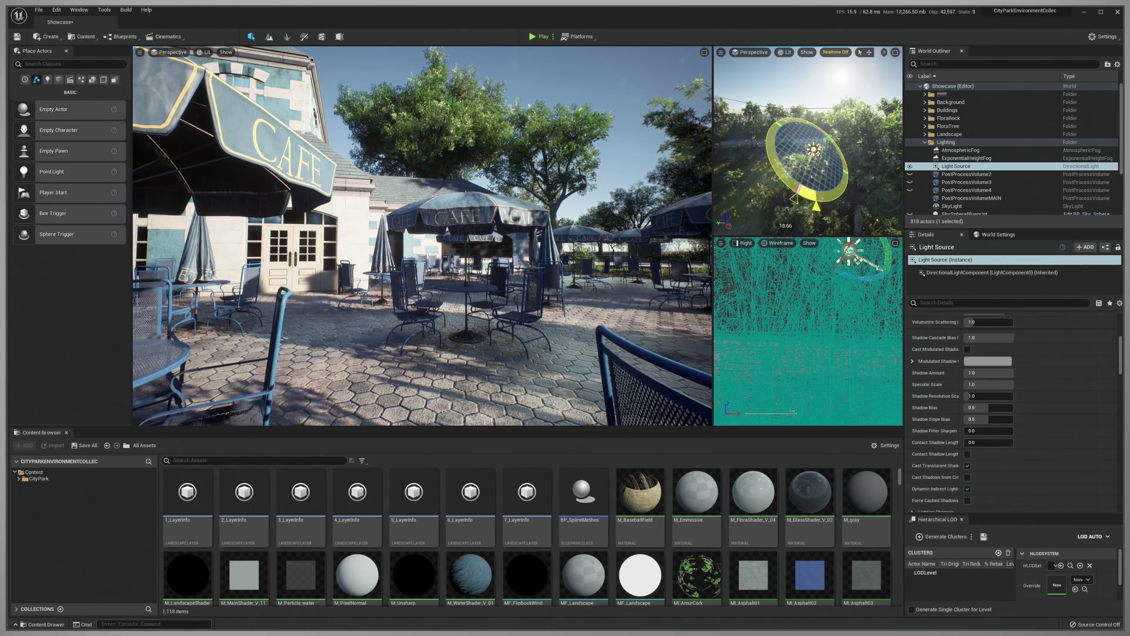
{"action": "left_click_drag", "start_coordinate": [816, 206], "coordinate": [820, 81]}
{"action": "left_click_drag", "start_coordinate": [854, 143], "coordinate": [851, 133]}
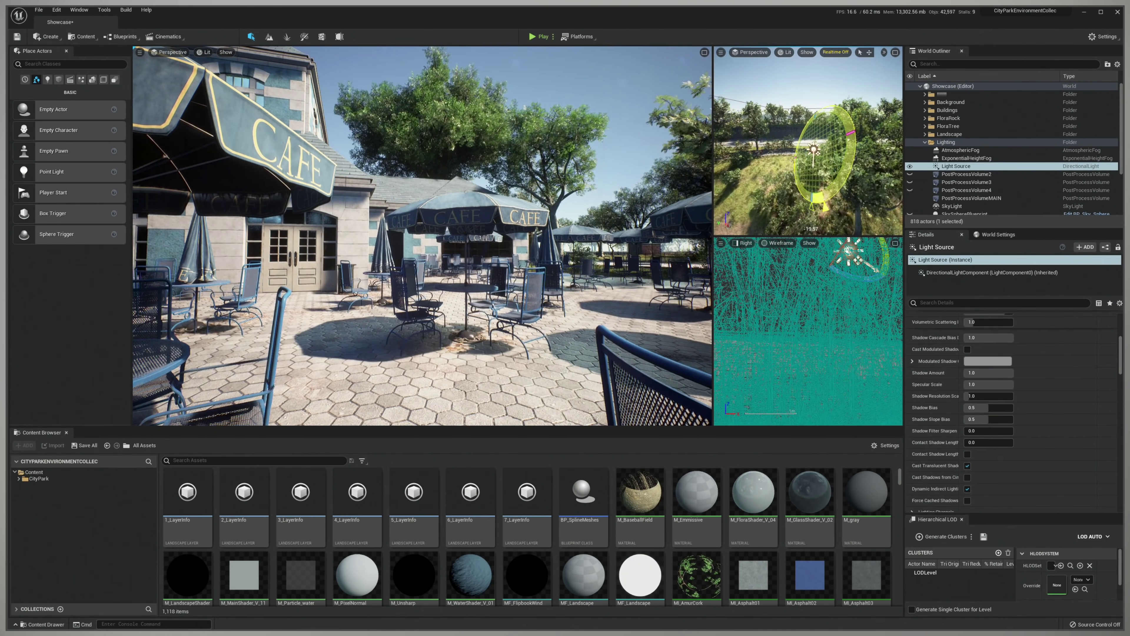
{"action": "left_click_drag", "start_coordinate": [801, 191], "coordinate": [837, 202]}
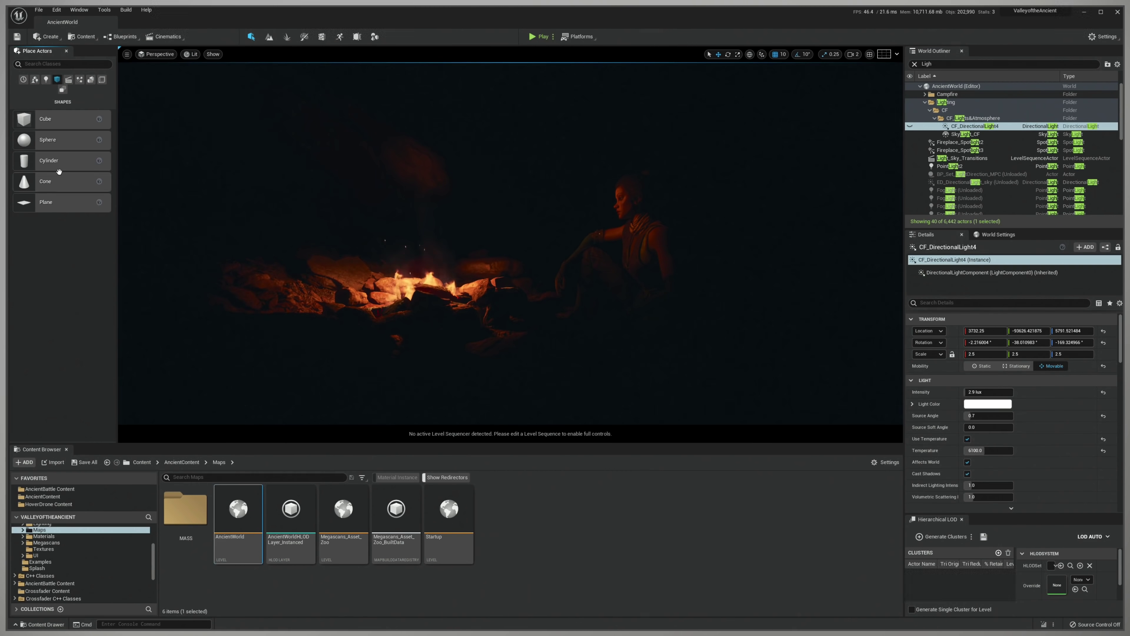
Place a sphere in the AncientWorld level, switch to unlit view, and move the sphere beside the campfire.
{"action": "left_click_drag", "start_coordinate": [45, 139], "coordinate": [735, 221]}
{"action": "key", "text": "F3"}
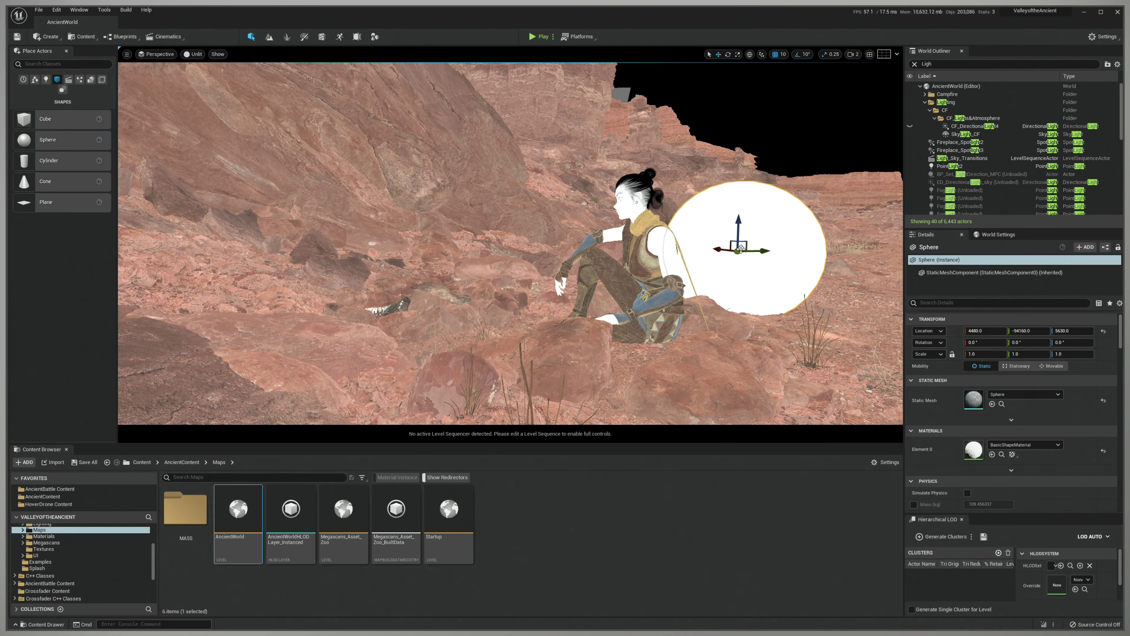
{"action": "right_click_drag", "start_coordinate": [741, 249], "coordinate": [741, 276]}
{"action": "left_click_drag", "start_coordinate": [745, 314], "coordinate": [381, 308]}
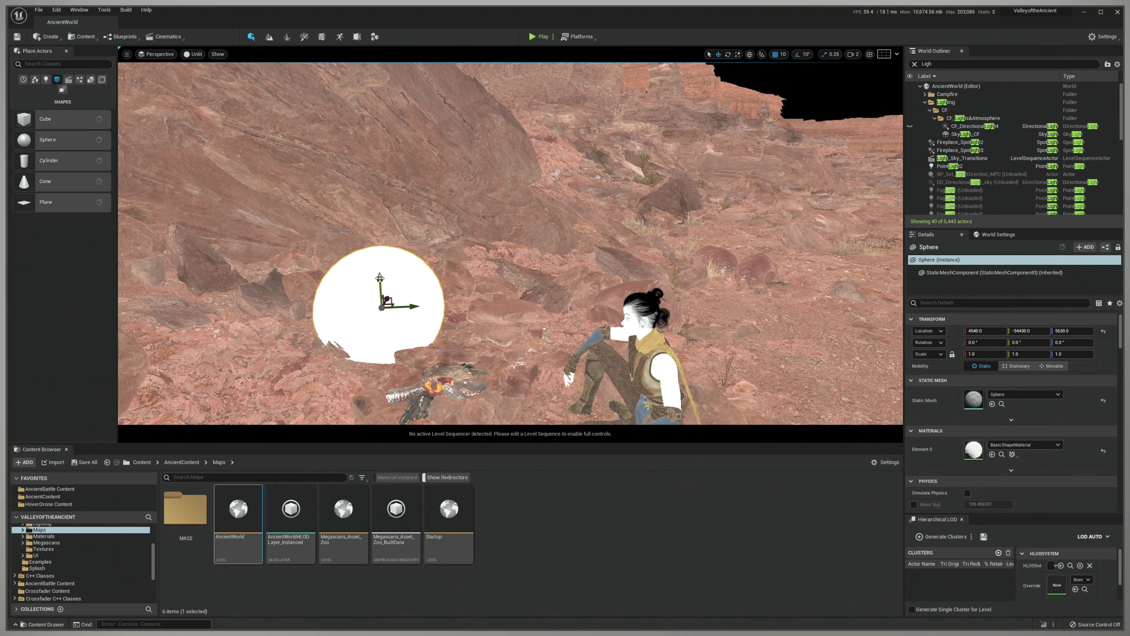
Create a material named M_Emmissive in the AncientContent Materials folder and open it for editing.
{"action": "scroll", "coordinate": [57, 522], "scroll_direction": "up", "scroll_amount": 3}
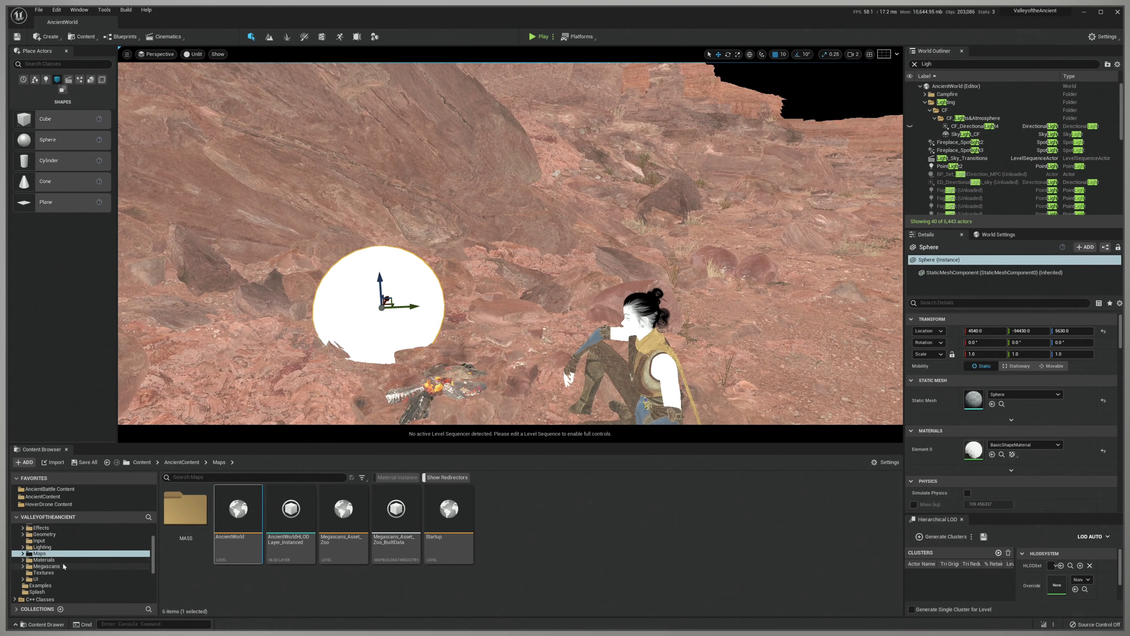
{"action": "left_click", "coordinate": [43, 560]}
{"action": "scroll", "coordinate": [560, 561], "scroll_direction": "down", "scroll_amount": 1}
{"action": "right_click", "coordinate": [646, 592]}
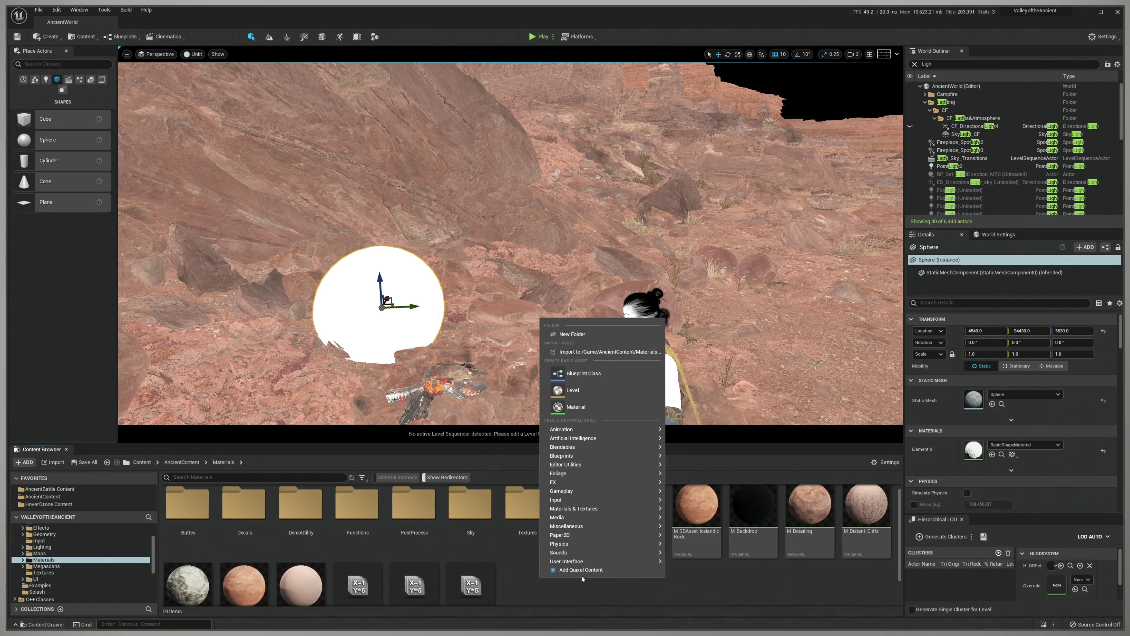
{"action": "left_click", "coordinate": [583, 407]}
{"action": "type", "text": "M_Emmissive"}
{"action": "key", "text": "Return"}
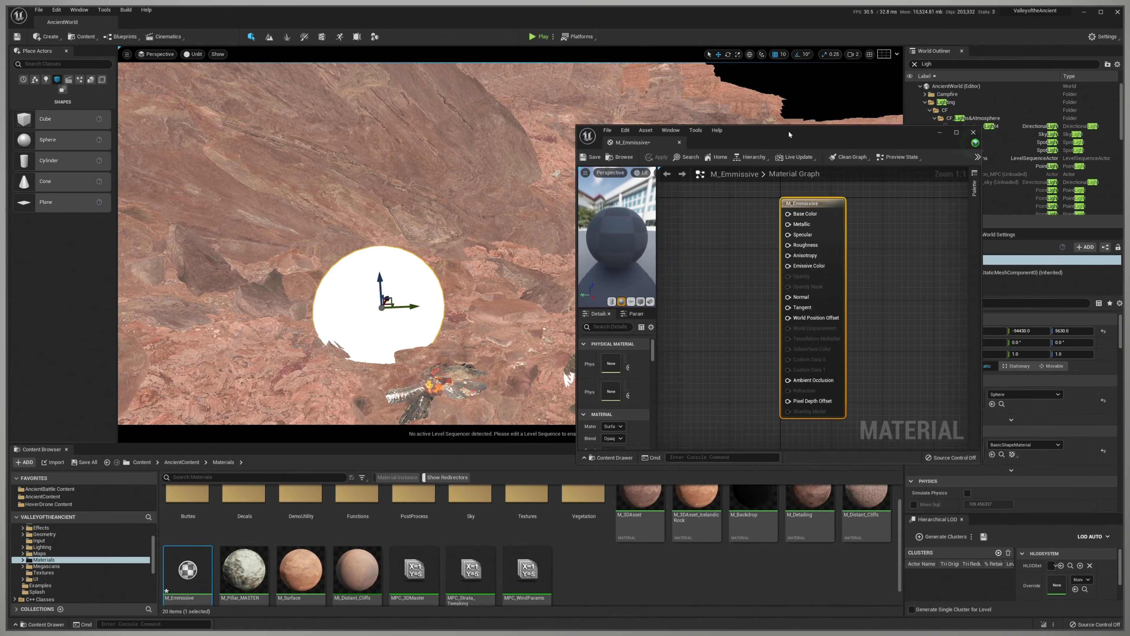
Add a three-component color constant to the M_Emmissive graph and connect it to Base Color.
{"action": "left_click_drag", "start_coordinate": [789, 134], "coordinate": [771, 131]}
{"action": "right_click_drag", "start_coordinate": [663, 224], "coordinate": [712, 235]}
{"action": "key", "text": "3"}
{"action": "left_click", "coordinate": [689, 216]}
{"action": "left_click_drag", "start_coordinate": [715, 219], "coordinate": [712, 214]}
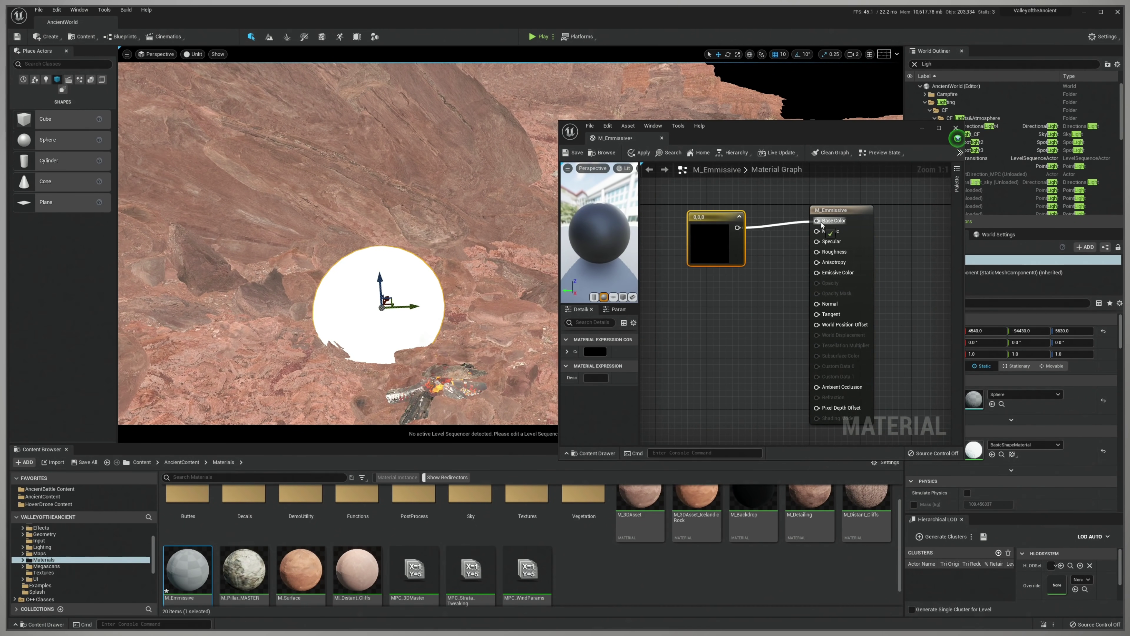
{"action": "left_click_drag", "start_coordinate": [821, 224], "coordinate": [820, 221]}
Multiply the color constant by a scalar parameter with default value 16 and connect the result to Emissive Color.
{"action": "left_click_drag", "start_coordinate": [717, 218], "coordinate": [762, 256]}
{"action": "type", "text": "mul"}
{"action": "key", "text": "Return"}
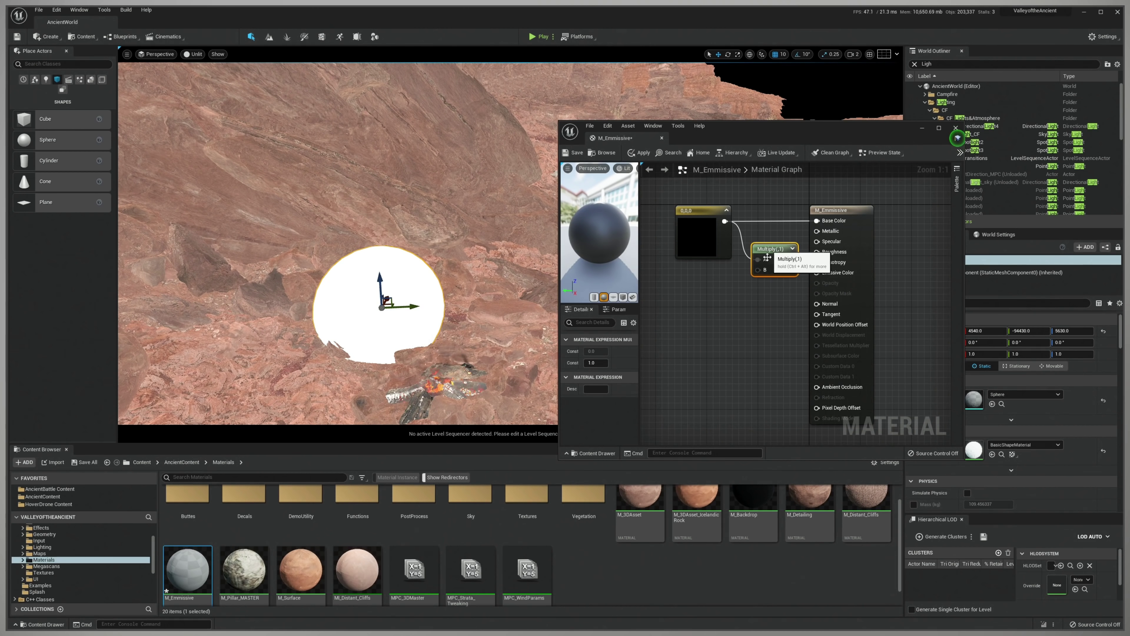
{"action": "right_click", "coordinate": [761, 270]}
{"action": "left_click", "coordinate": [796, 322]}
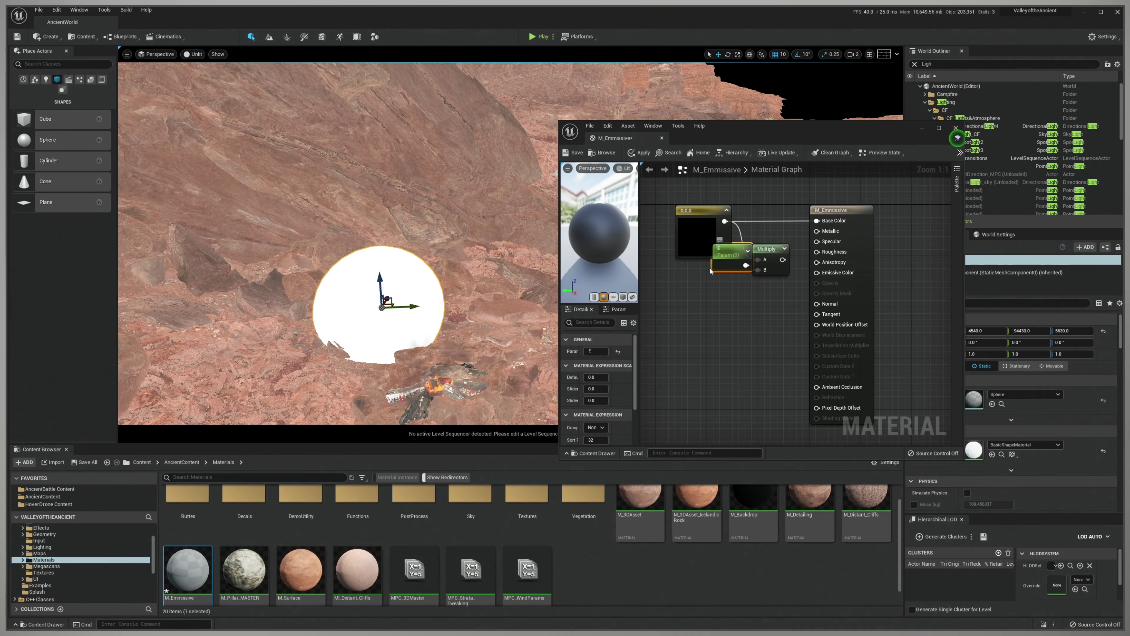
{"action": "left_click_drag", "start_coordinate": [711, 271], "coordinate": [685, 295]}
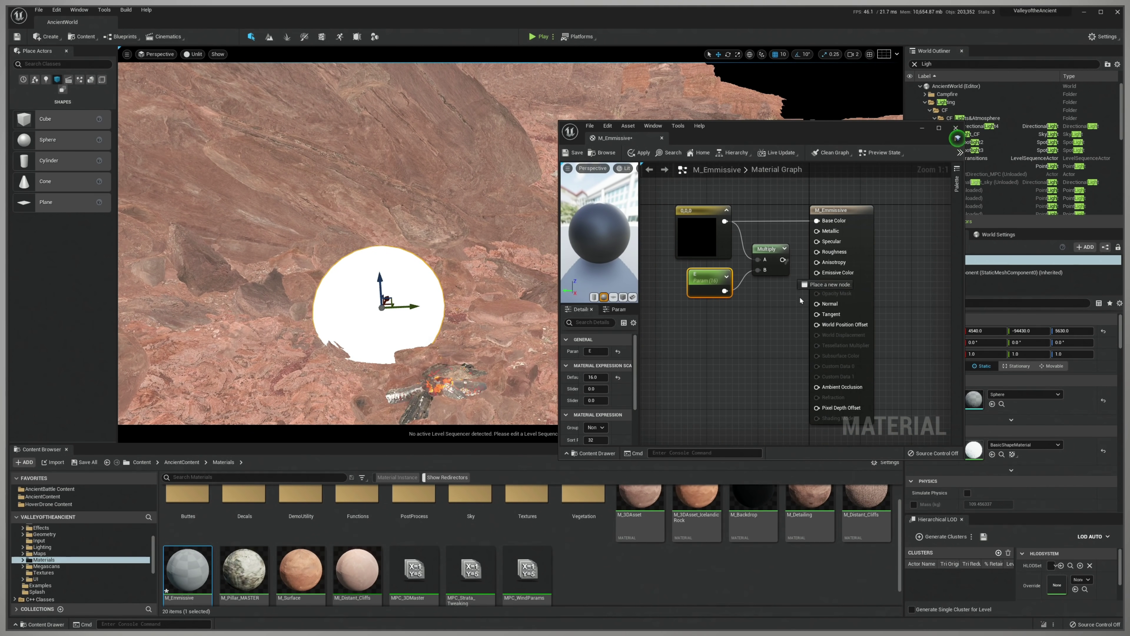
{"action": "left_click_drag", "start_coordinate": [817, 275], "coordinate": [817, 272]}
Set the color constant to a light orange, save the M_Emmissive material and close its editor.
{"action": "left_click", "coordinate": [694, 230]}
{"action": "left_click", "coordinate": [595, 352]}
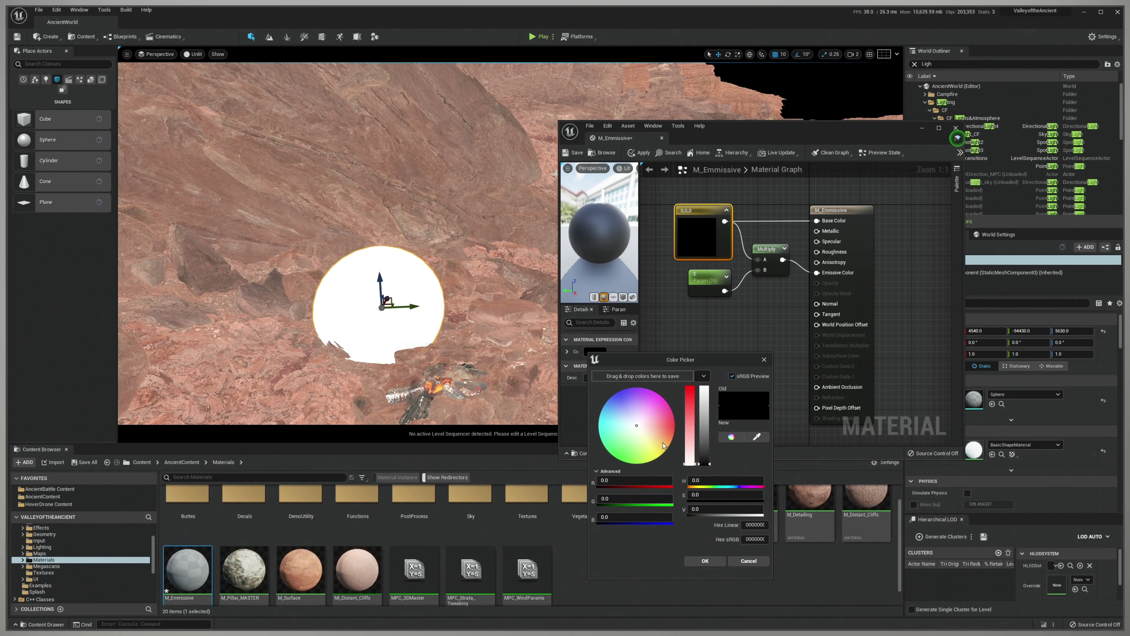
{"action": "left_click", "coordinate": [668, 436]}
{"action": "left_click", "coordinate": [707, 409]}
{"action": "left_click_drag", "start_coordinate": [707, 409], "coordinate": [707, 396]}
{"action": "left_click", "coordinate": [701, 560]}
{"action": "left_click", "coordinate": [573, 152]}
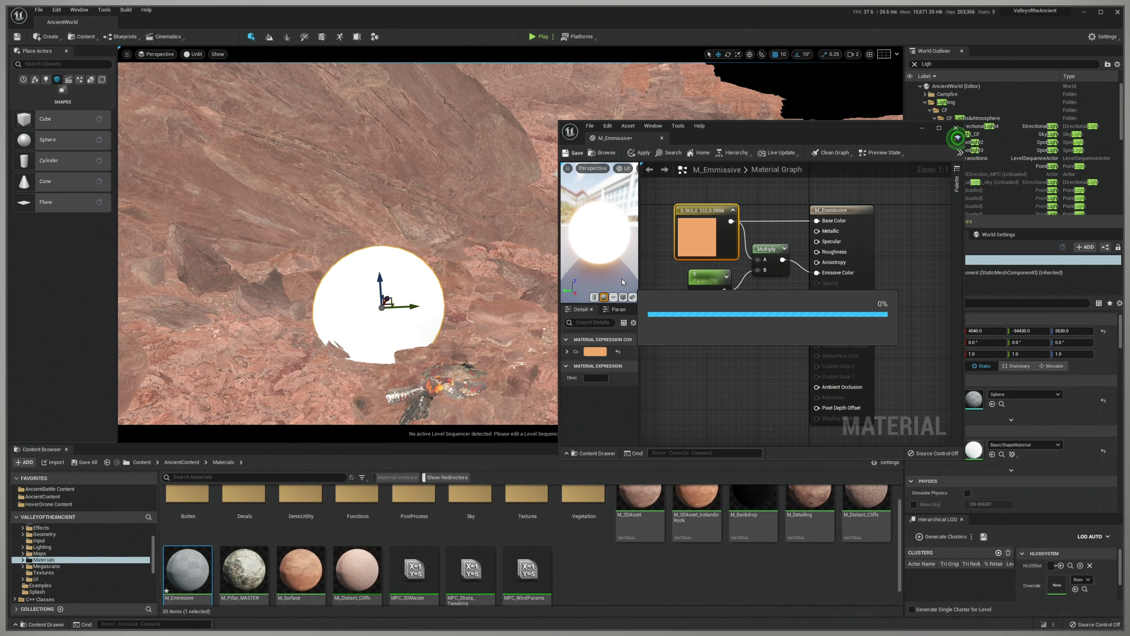
{"action": "left_click", "coordinate": [956, 128]}
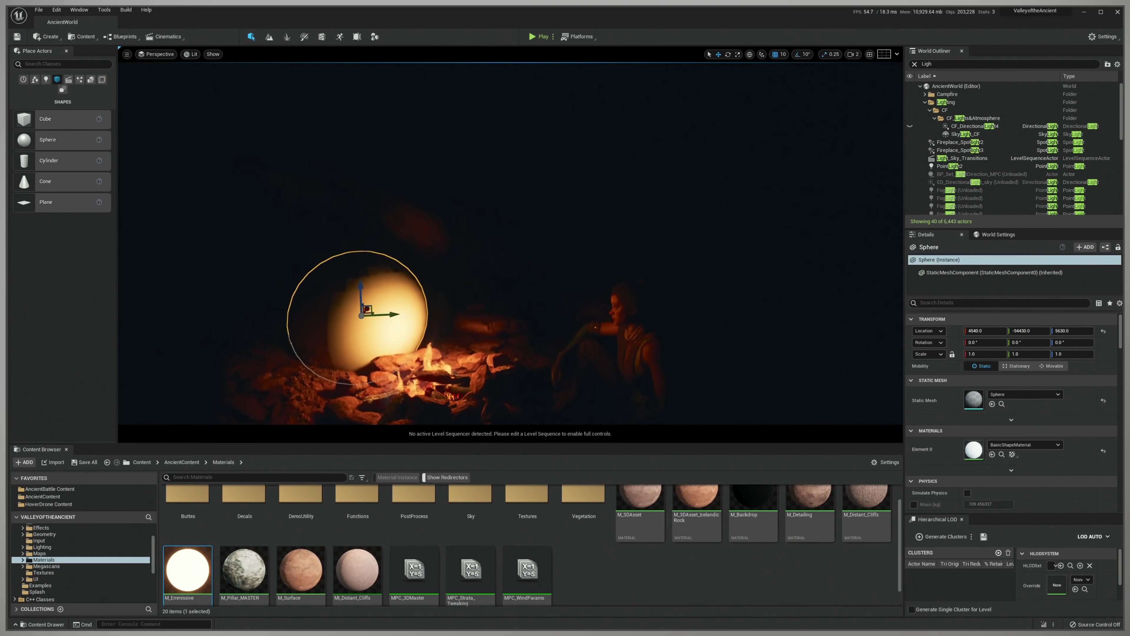
Raise the sphere above the campfire and assign the M_Emmissive material to it.
{"action": "left_click_drag", "start_coordinate": [359, 241], "coordinate": [359, 186]}
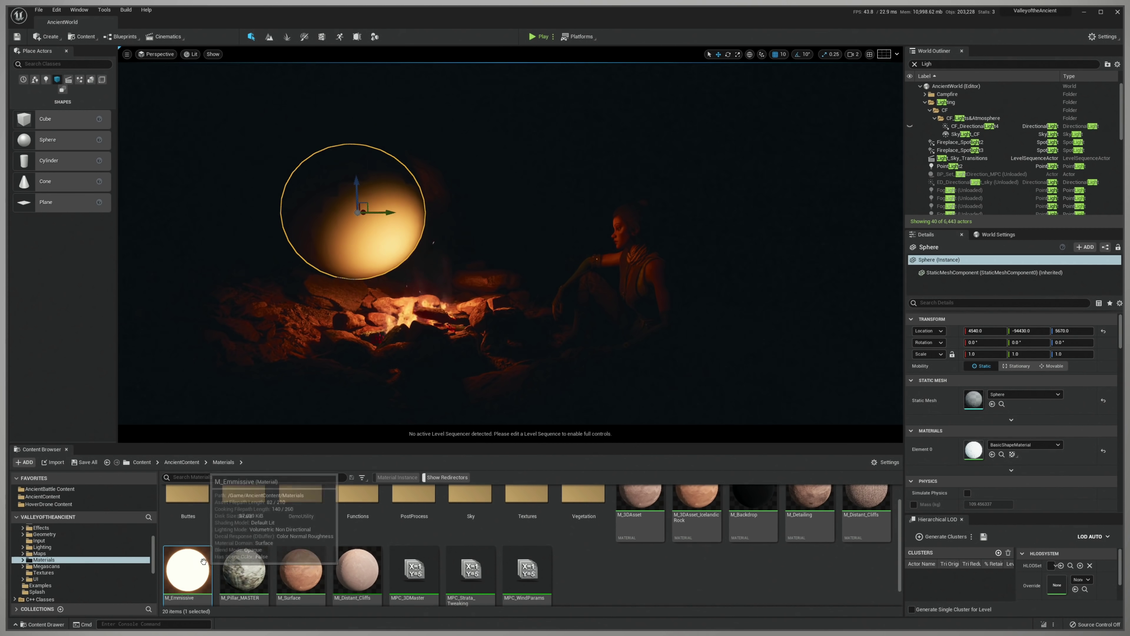
{"action": "left_click_drag", "start_coordinate": [204, 569], "coordinate": [970, 451]}
{"action": "right_click_drag", "start_coordinate": [445, 223], "coordinate": [425, 209]}
{"action": "left_click_drag", "start_coordinate": [381, 194], "coordinate": [408, 143]}
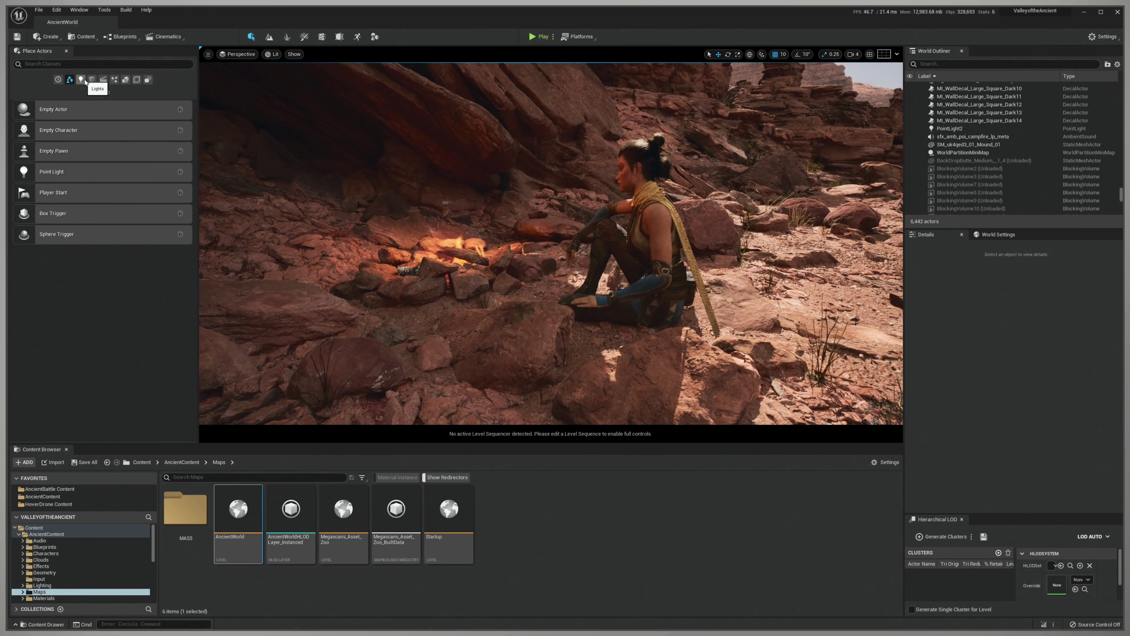
Place a Cine Camera Actor in the sunlit canyon scene and move it beside the campfire.
{"action": "left_click", "coordinate": [103, 80]}
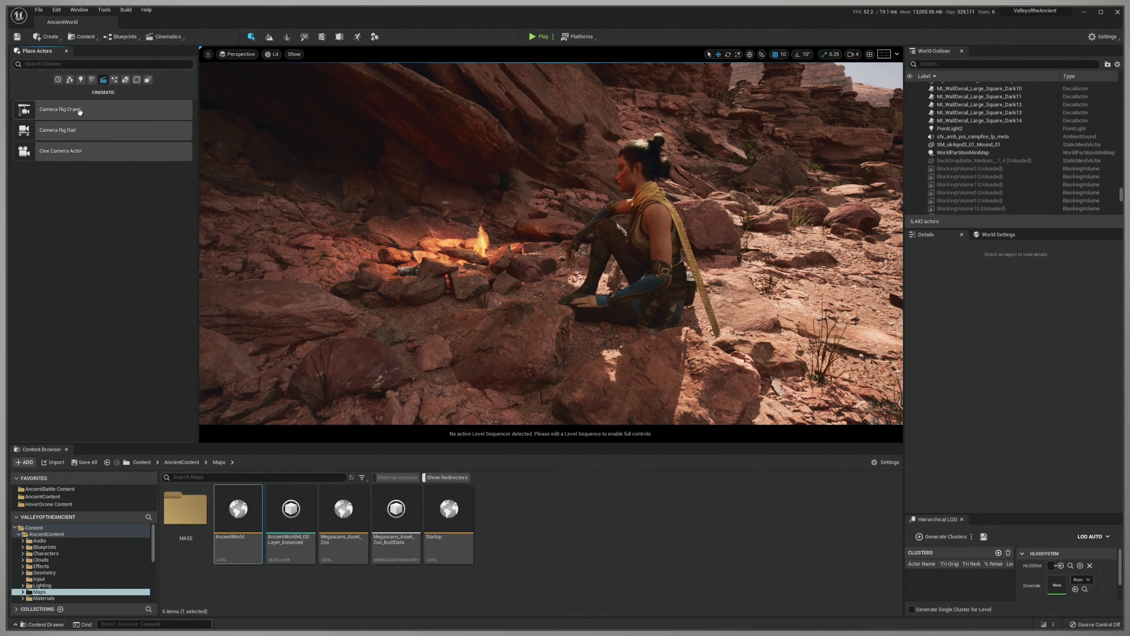
{"action": "left_click_drag", "start_coordinate": [88, 152], "coordinate": [365, 147]}
{"action": "key", "text": "f"}
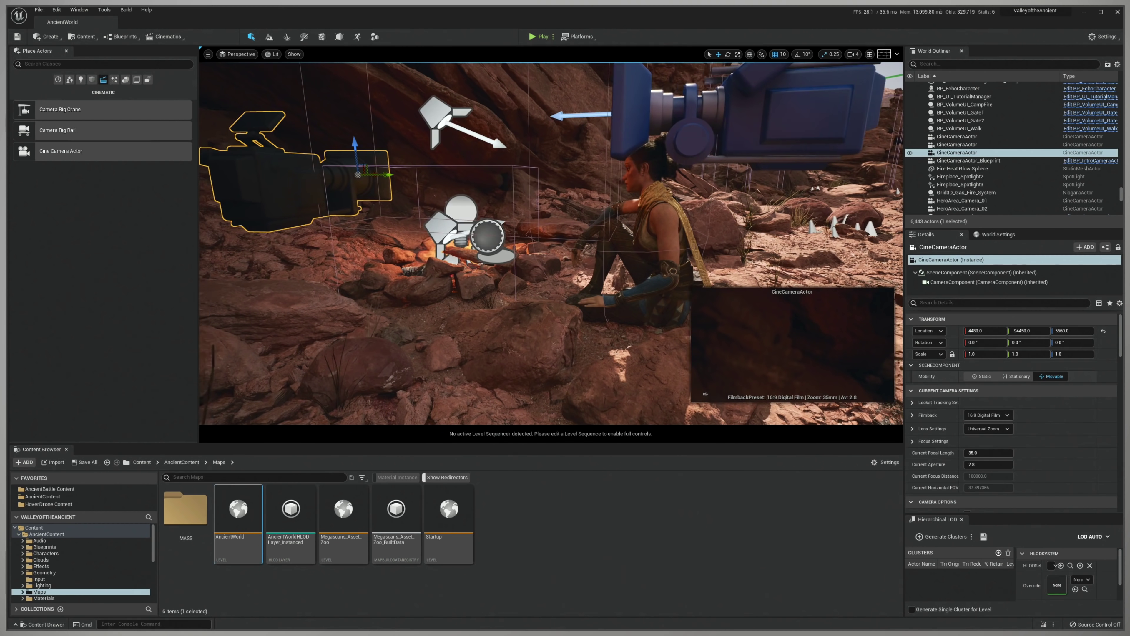
{"action": "right_click_drag", "start_coordinate": [323, 214], "coordinate": [323, 243]}
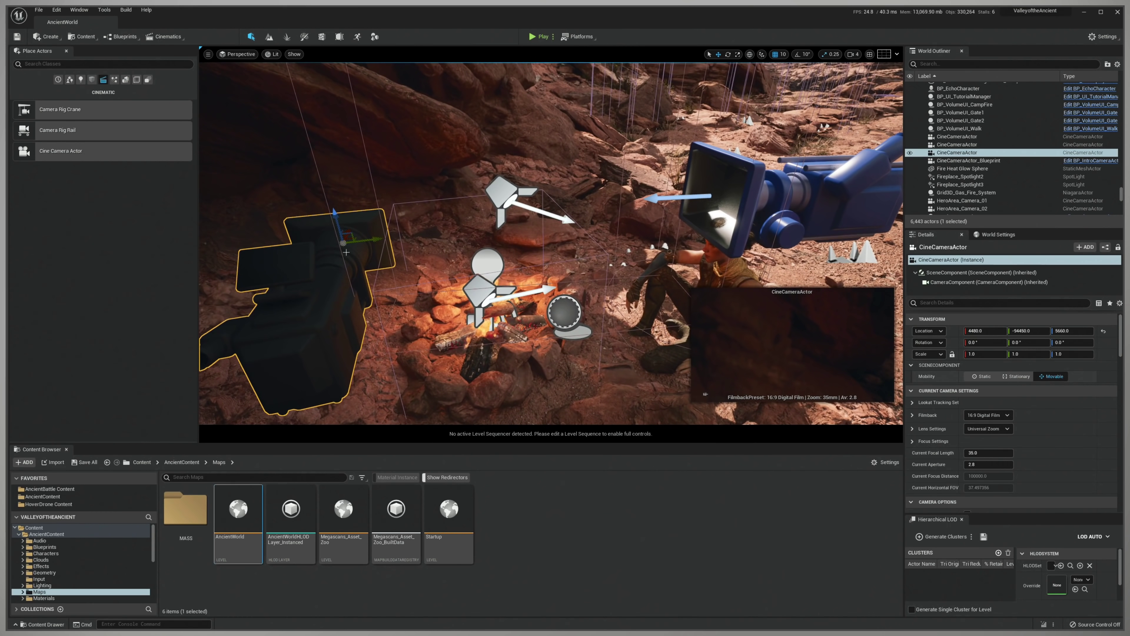
{"action": "left_click_drag", "start_coordinate": [342, 245], "coordinate": [377, 279]}
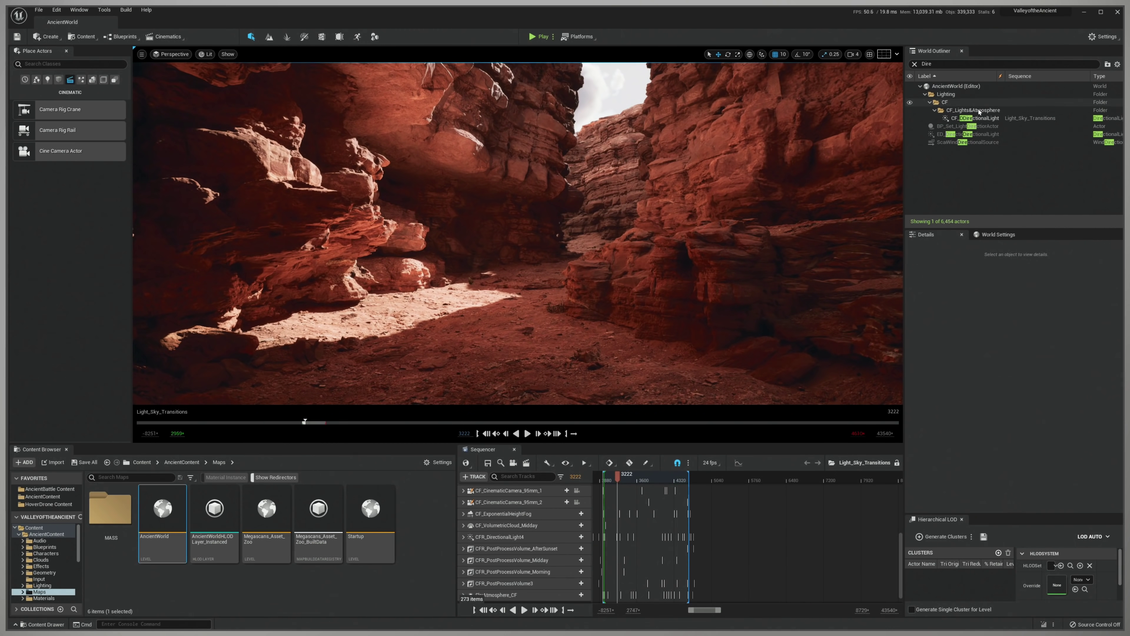
Select CF_DirectionalLight4 and test its indirect lighting intensity at 1, finishing with a value of 2.
{"action": "left_click", "coordinate": [978, 118]}
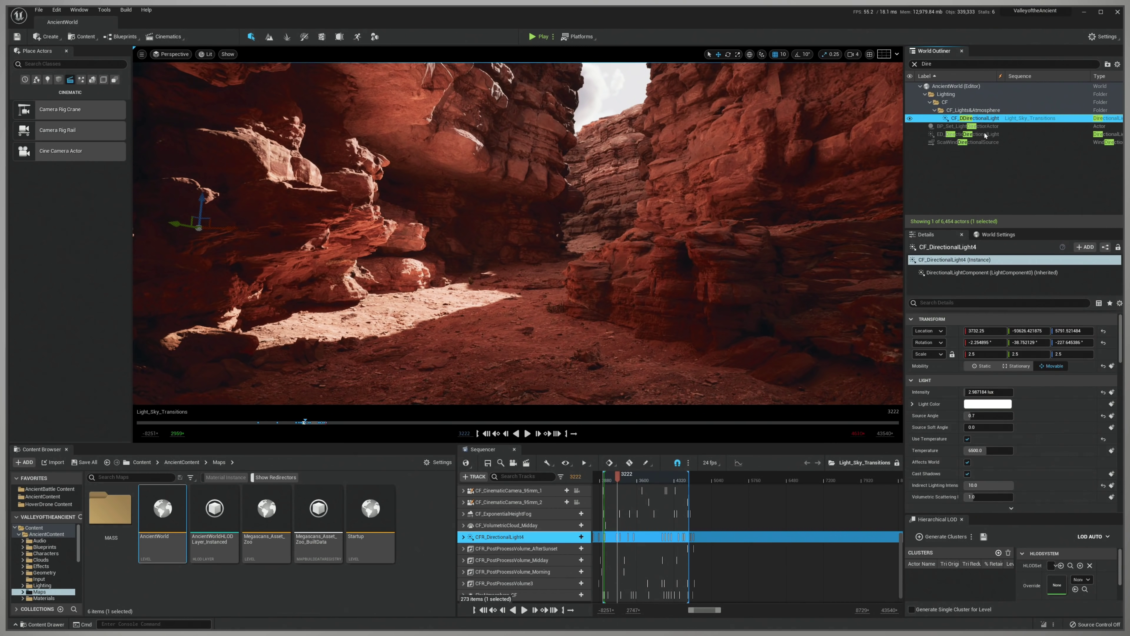
{"action": "left_click", "coordinate": [991, 485]}
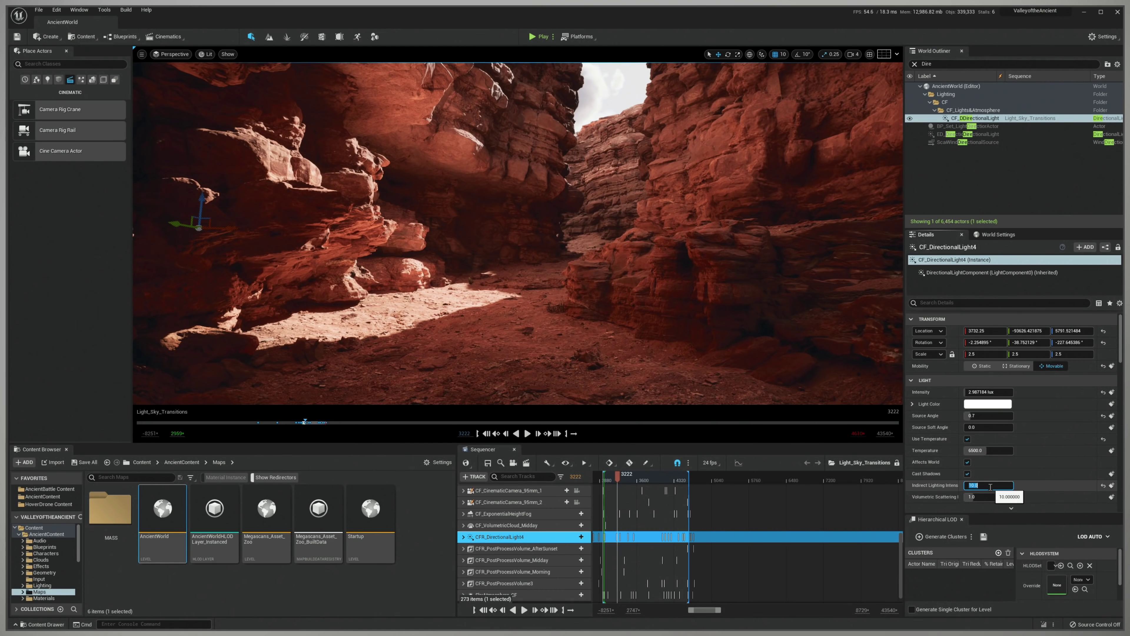
{"action": "type", "text": "1"}
{"action": "key", "text": "Return"}
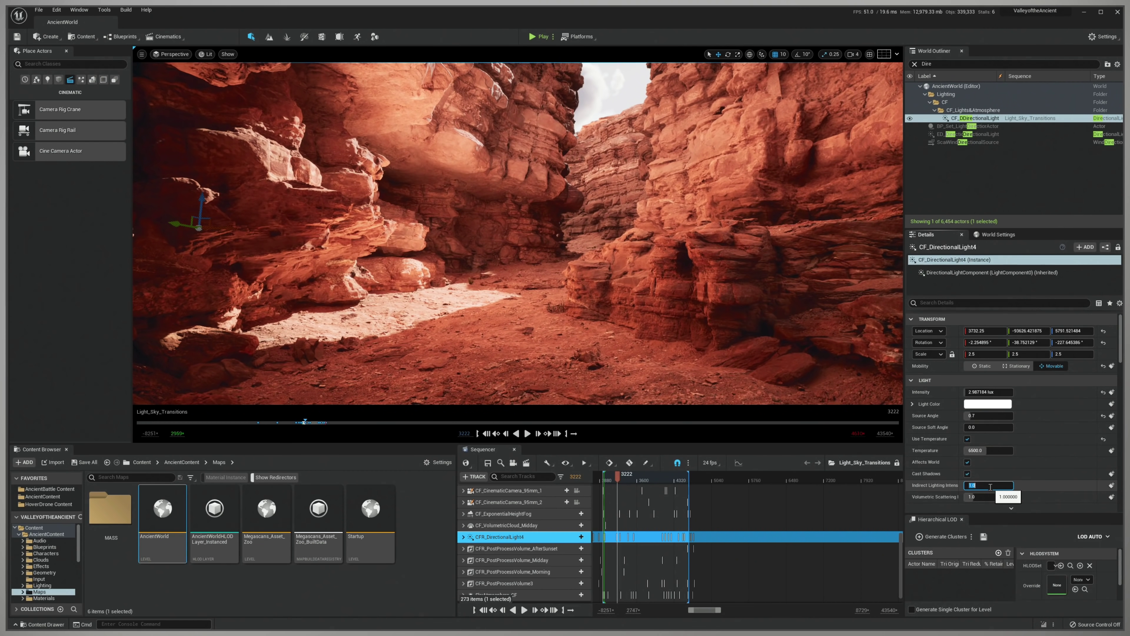
{"action": "type", "text": "2"}
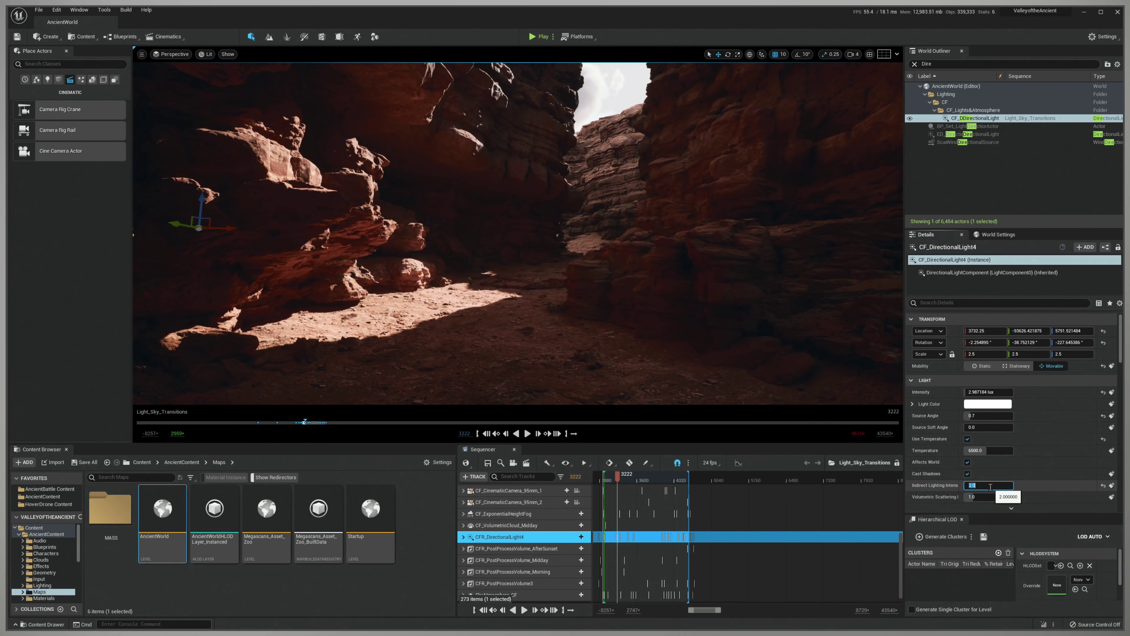
Set the indirect lighting intensity of CF_DirectionalLight4 to 10.
{"action": "type", "text": "10"}
{"action": "key", "text": "Return"}
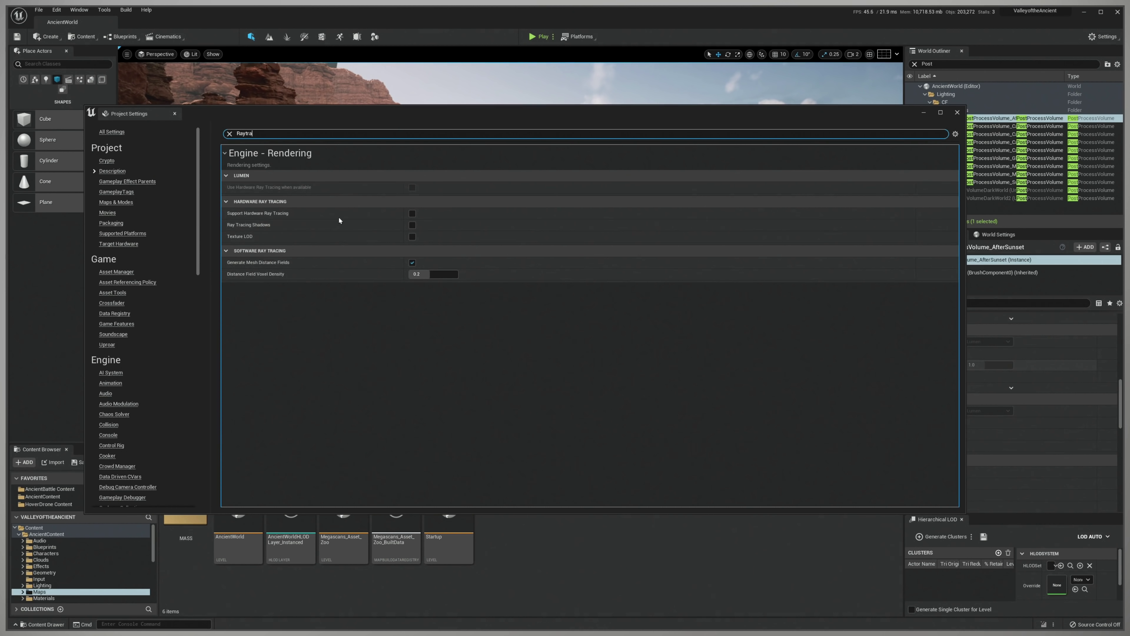
Search the project settings for Lumen and examine the global illumination, reflection method and software ray tracing mode options.
{"action": "type", "text": "Lumen"}
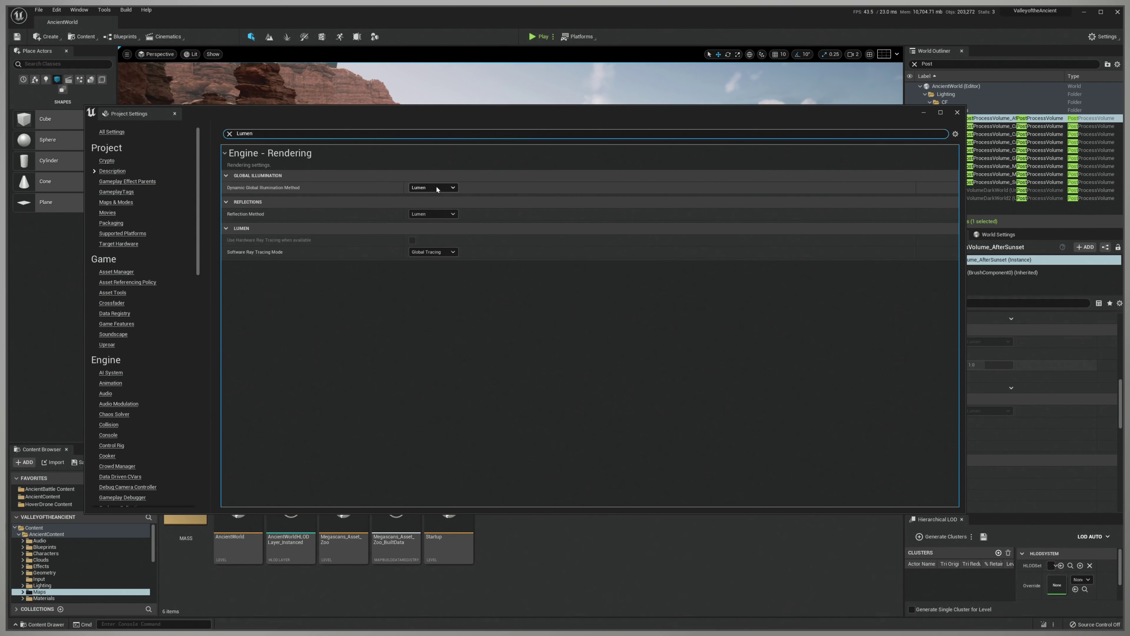
{"action": "left_click", "coordinate": [437, 188]}
{"action": "left_click", "coordinate": [437, 188]}
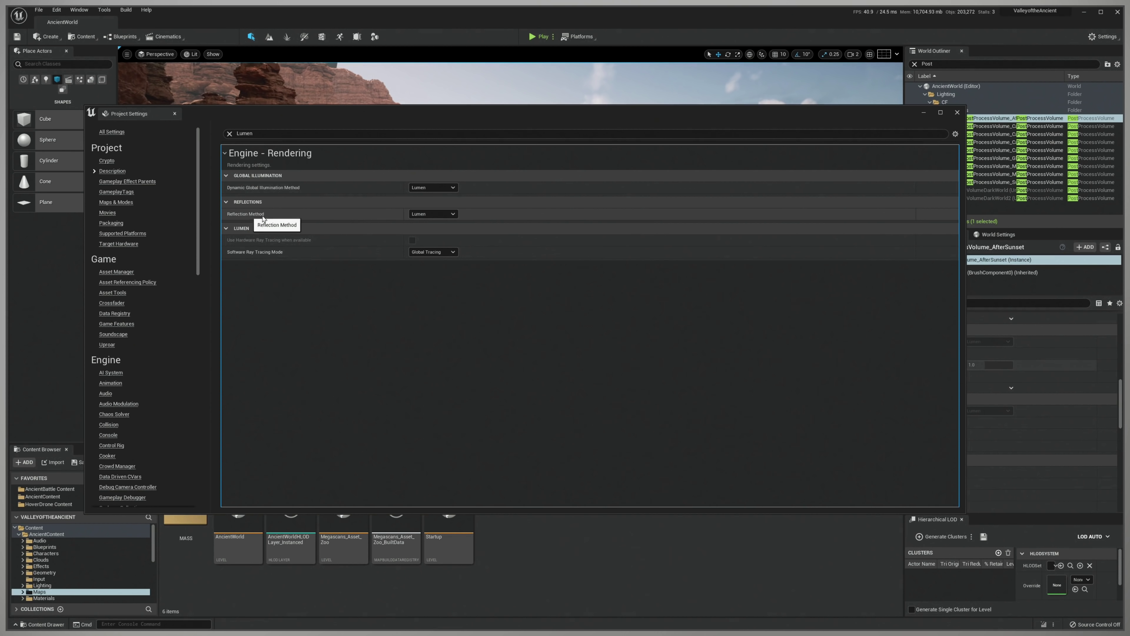
{"action": "left_click", "coordinate": [418, 189]}
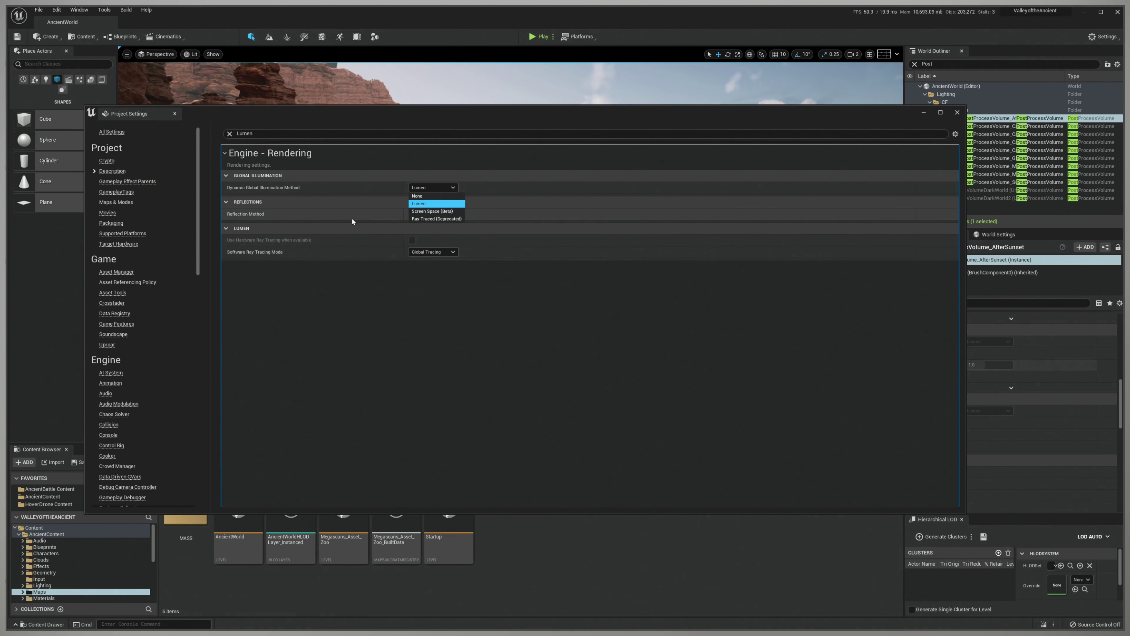
{"action": "left_click", "coordinate": [447, 190]}
{"action": "left_click", "coordinate": [454, 216]}
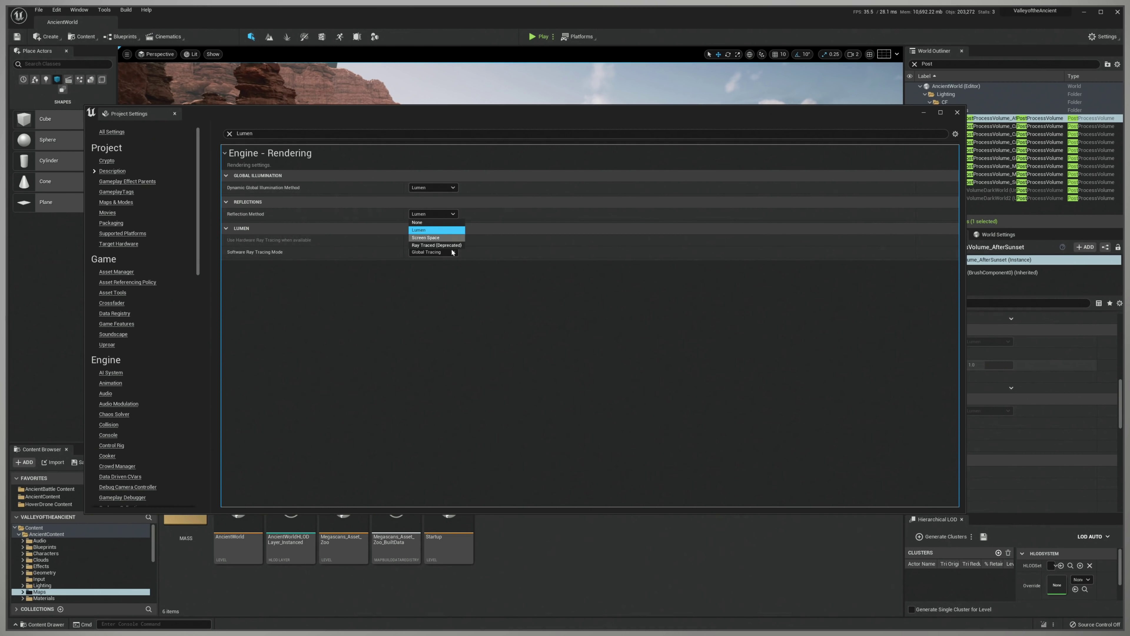
{"action": "left_click", "coordinate": [343, 231]}
{"action": "left_click", "coordinate": [446, 229]}
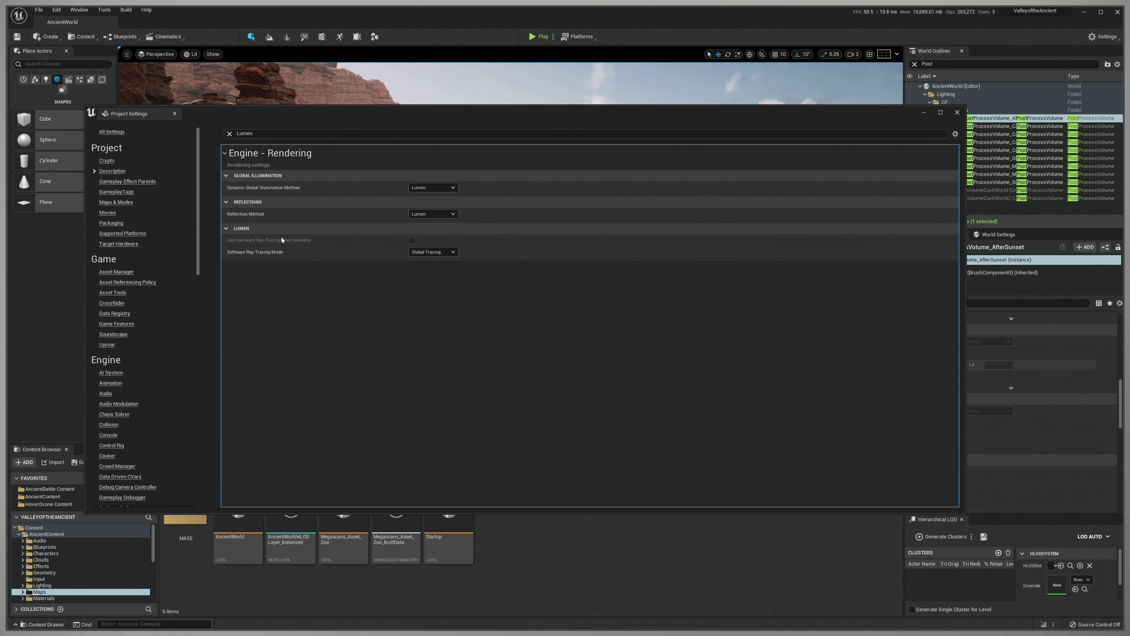
{"action": "left_click", "coordinate": [441, 259]}
Clear the settings search and review the global illumination, reflections and Lumen sections of the engine's Rendering settings.
{"action": "left_click", "coordinate": [229, 133]}
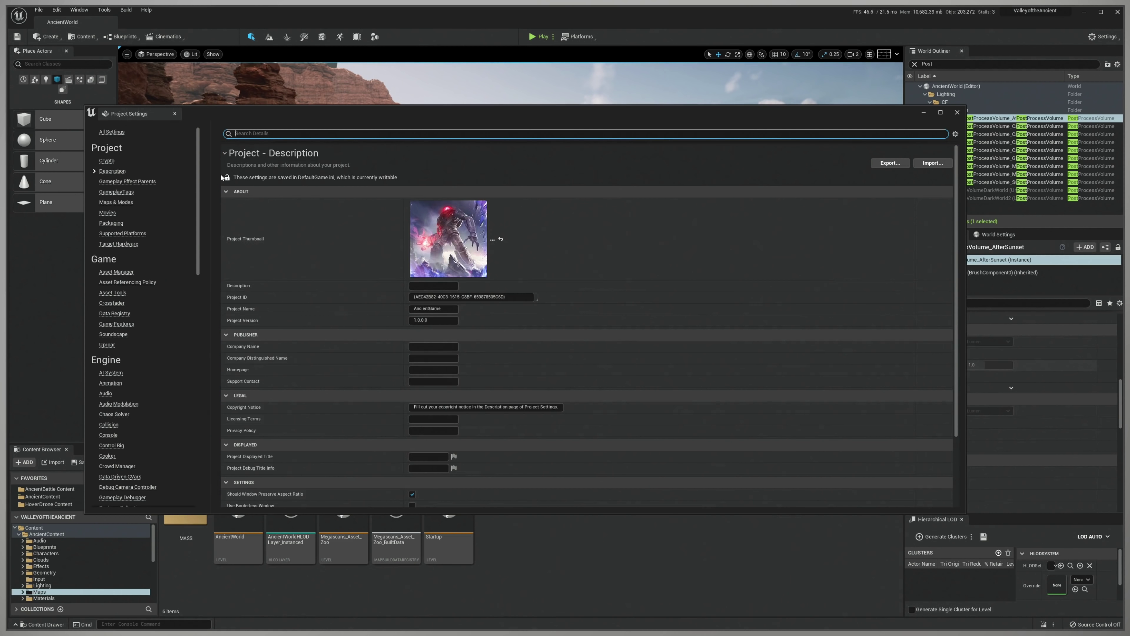
{"action": "scroll", "coordinate": [156, 293], "scroll_direction": "down", "scroll_amount": 5}
{"action": "scroll", "coordinate": [161, 307], "scroll_direction": "down", "scroll_amount": 4}
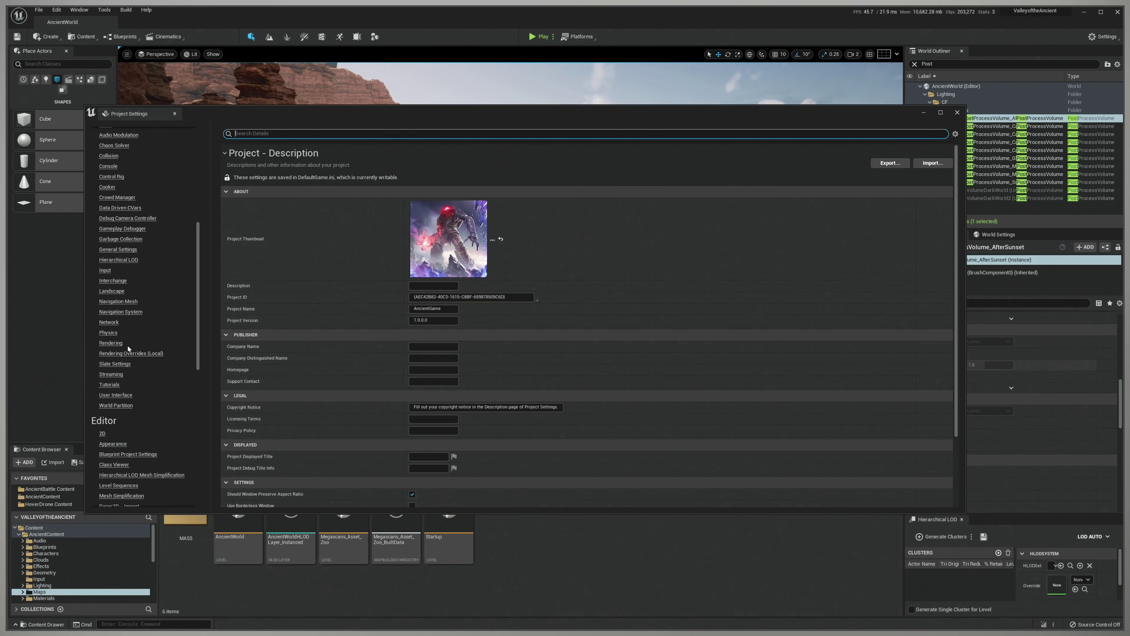
{"action": "left_click", "coordinate": [173, 340]}
{"action": "scroll", "coordinate": [472, 372], "scroll_direction": "down", "scroll_amount": 10}
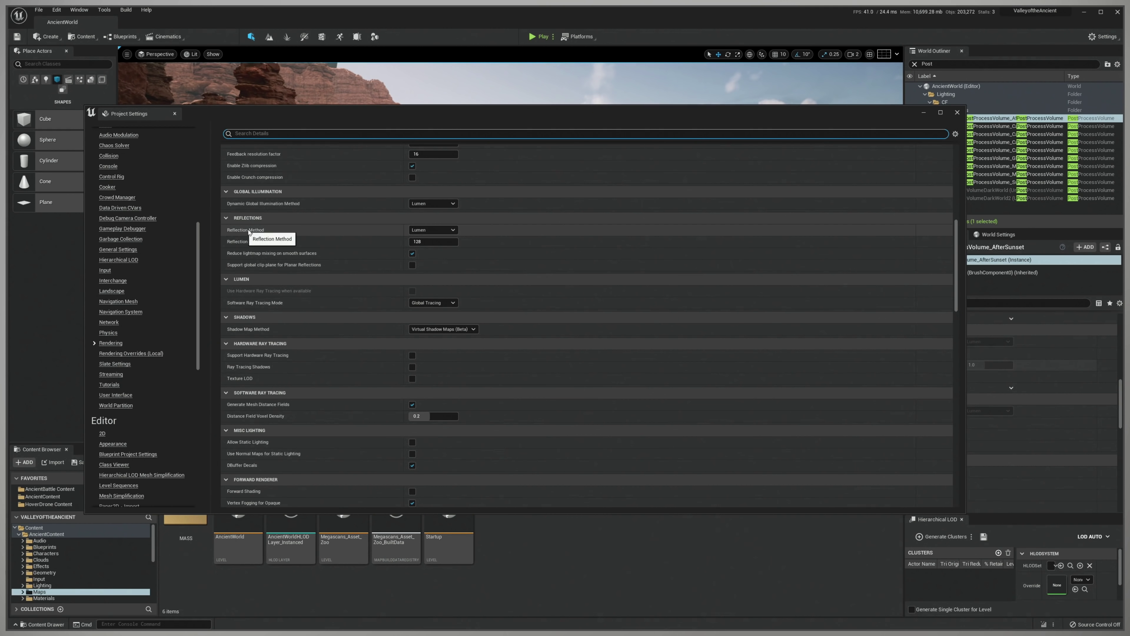
{"action": "scroll", "coordinate": [452, 351], "scroll_direction": "down", "scroll_amount": 1}
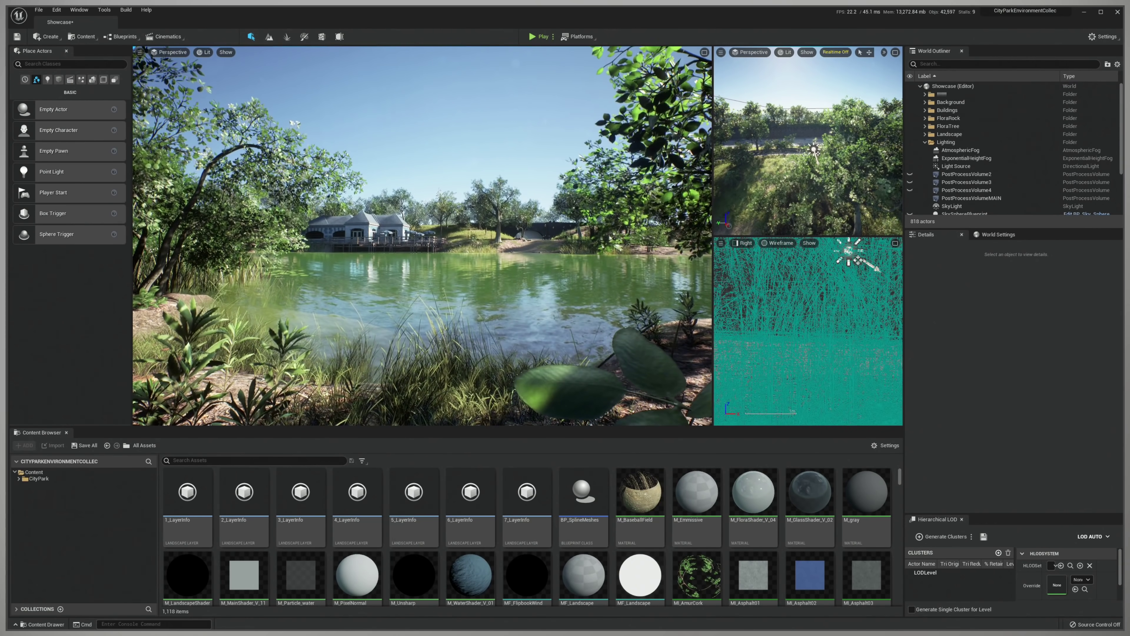
Rotate the Light Source directional light in the city park scene to change the sun direction over the path.
{"action": "left_click_drag", "start_coordinate": [853, 133], "coordinate": [810, 202]}
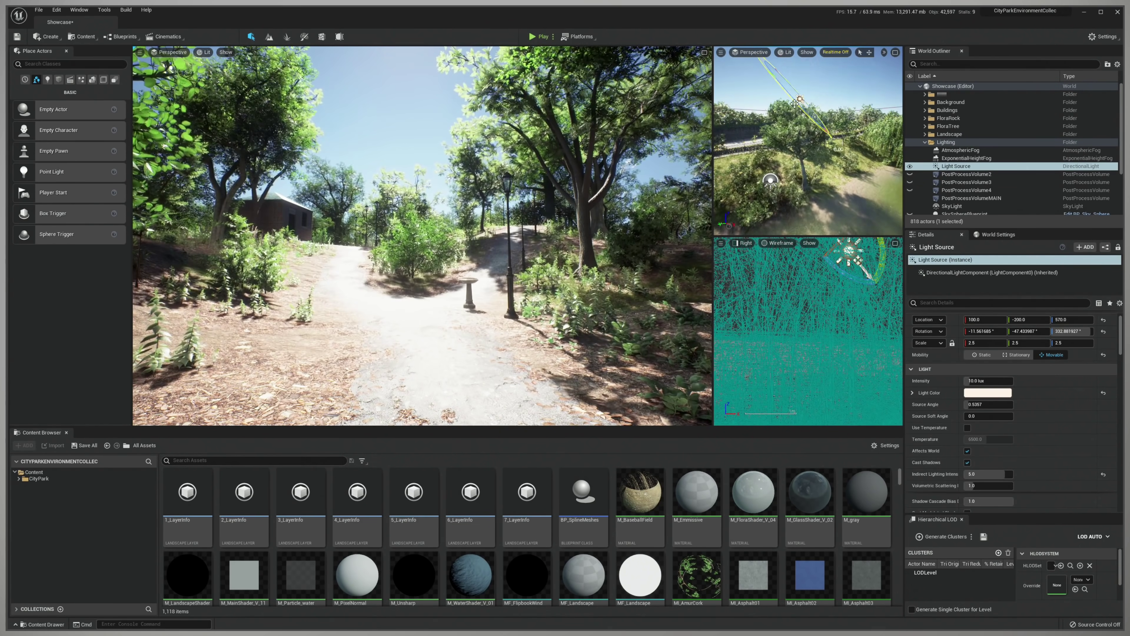
{"action": "left_click_drag", "start_coordinate": [828, 133], "coordinate": [826, 129]}
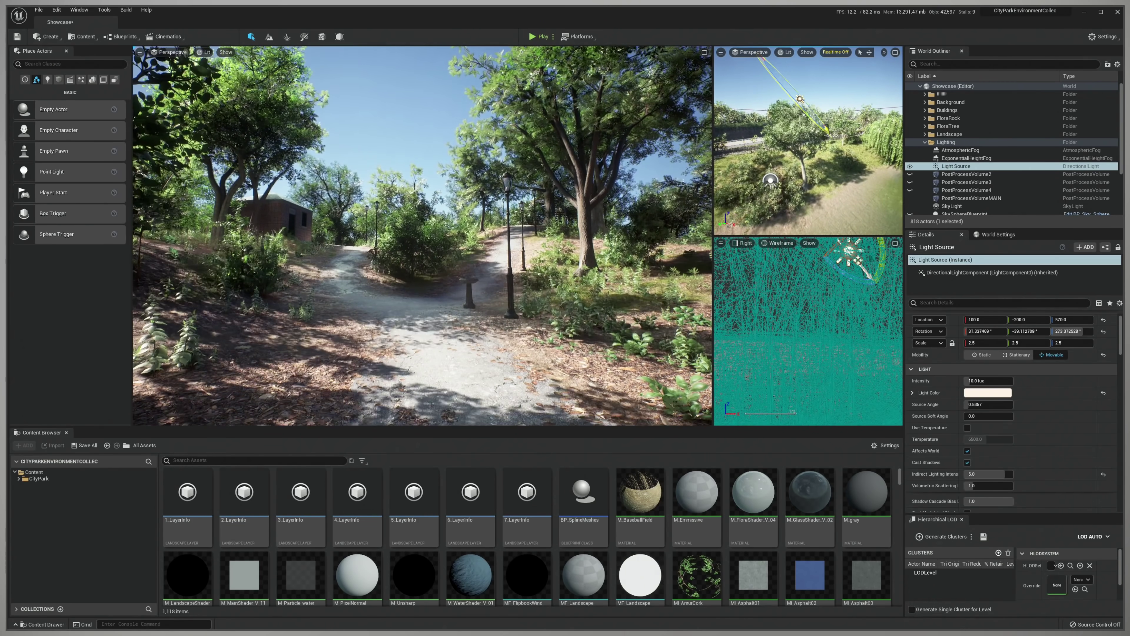
Set the SkyLight's intensity scale to 4.
{"action": "left_click", "coordinate": [952, 206]}
{"action": "left_click", "coordinate": [977, 467]}
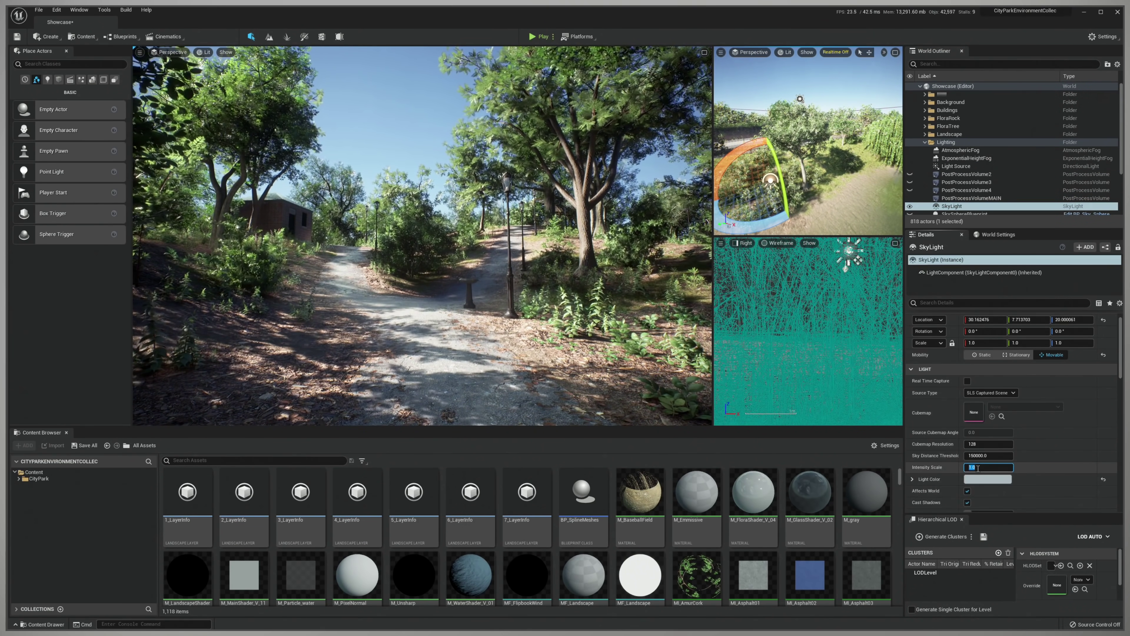
{"action": "type", "text": "4"}
{"action": "key", "text": "Return"}
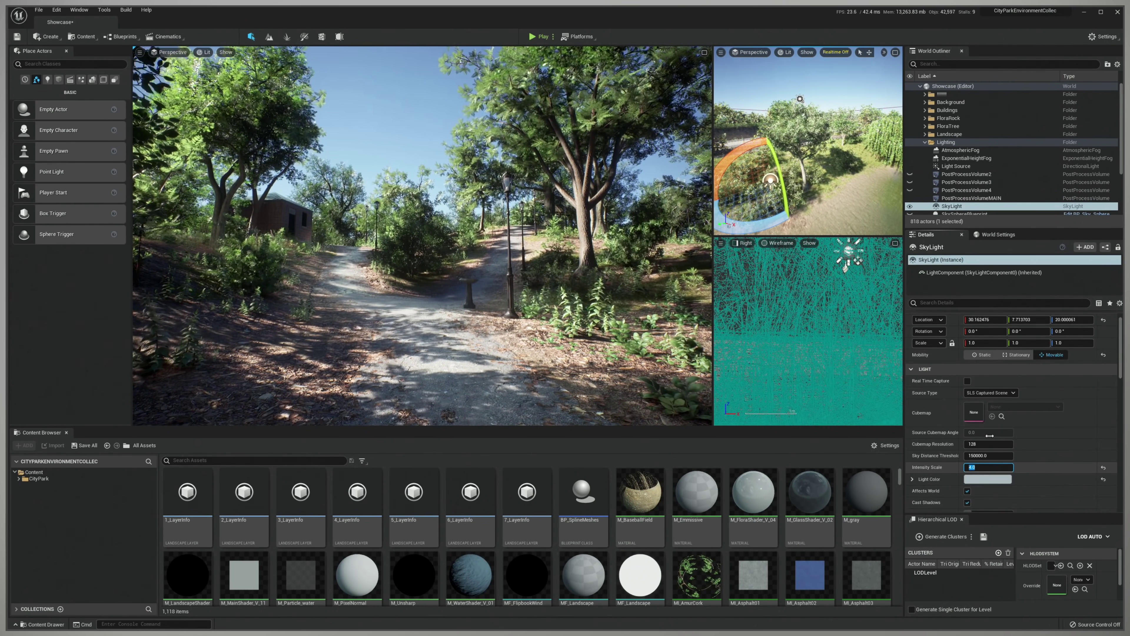
Set the indirect lighting intensity of the Light Source directional light to 10.
{"action": "left_click", "coordinate": [956, 166]}
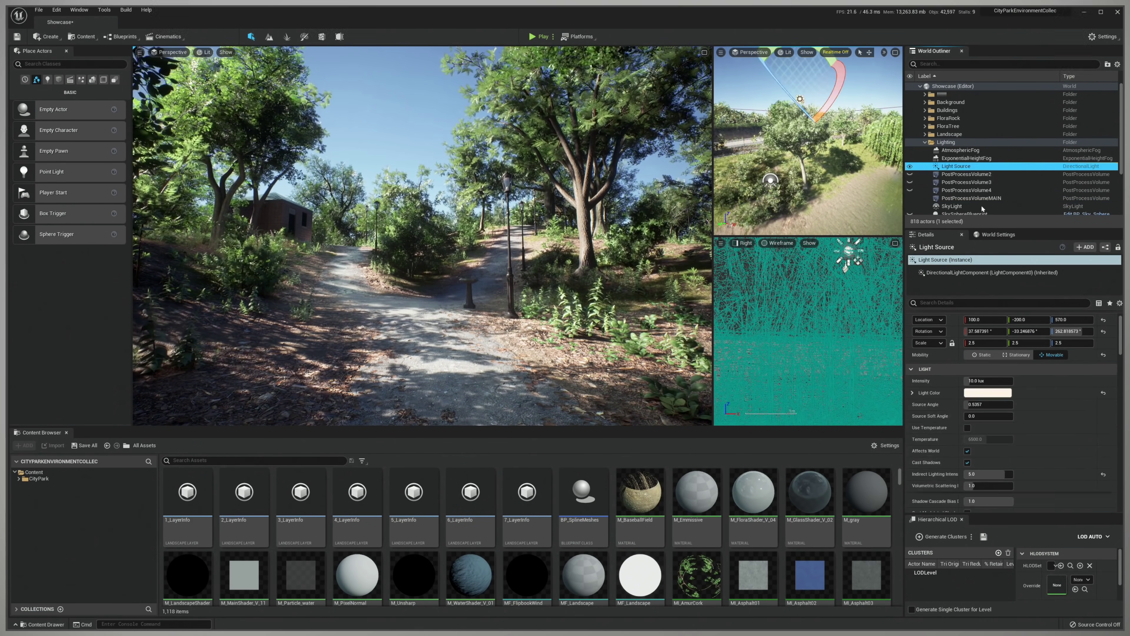
{"action": "left_click", "coordinate": [985, 474]}
{"action": "type", "text": "10"}
{"action": "key", "text": "Return"}
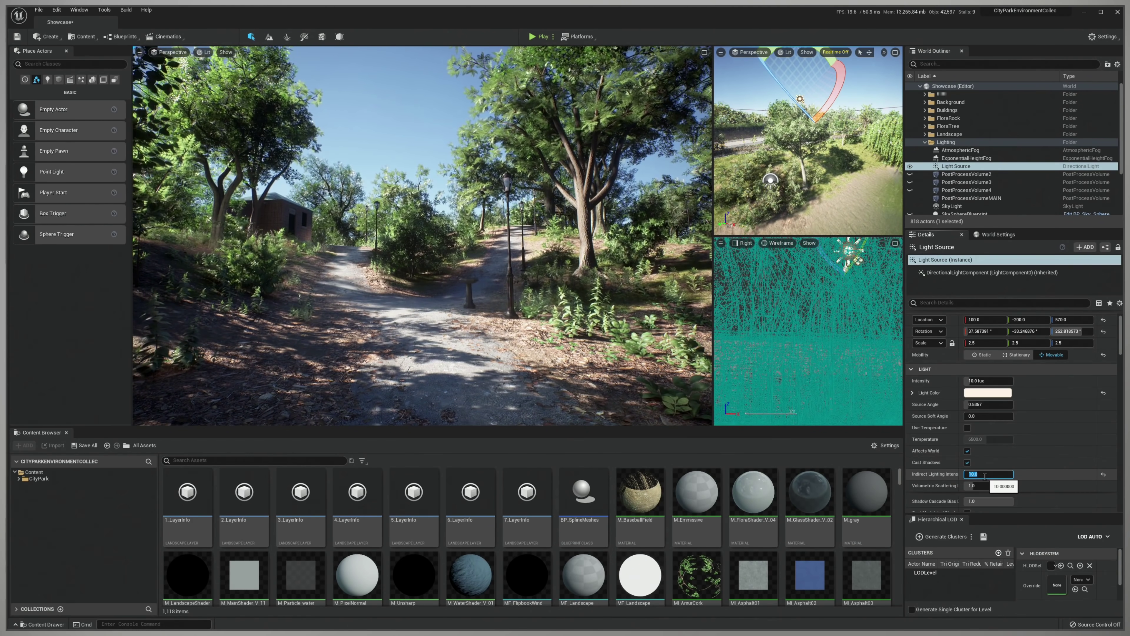